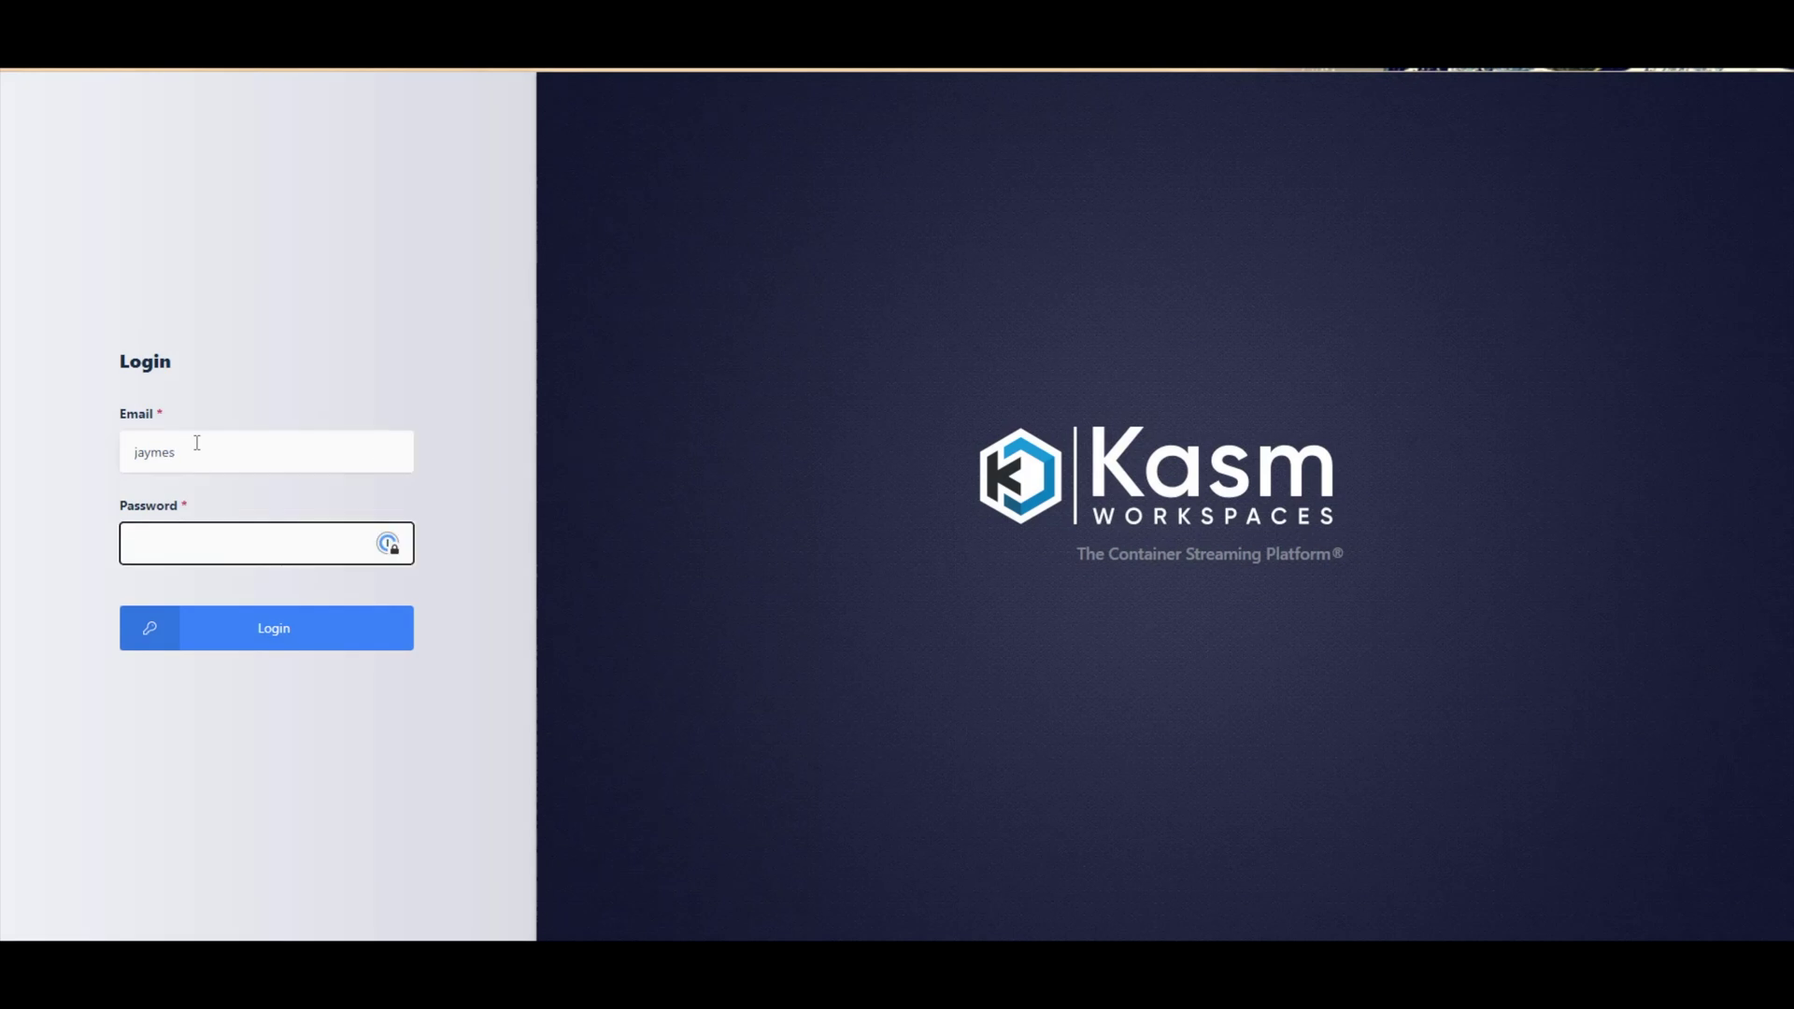
- Log in to Kasm Workspaces and move from the admin dashboard to the Workspaces launcher
{"action": "left_click", "coordinate": [272, 628]}
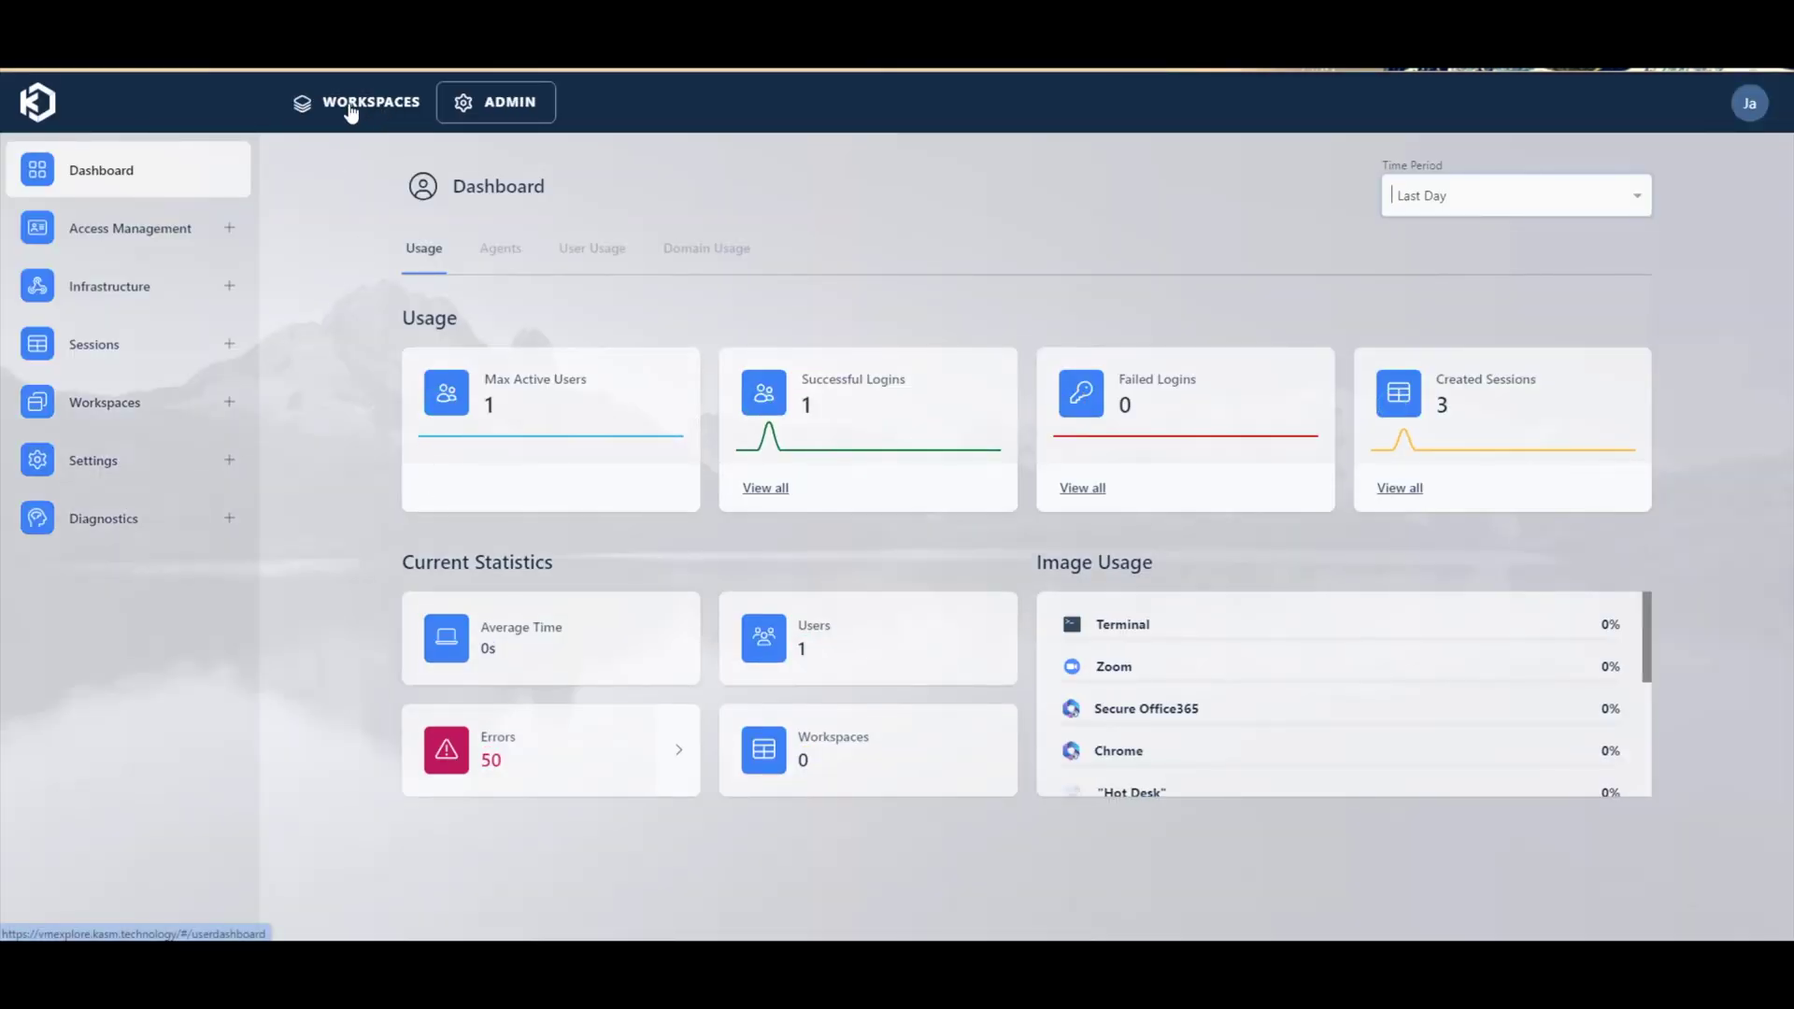
{"action": "left_click", "coordinate": [354, 110]}
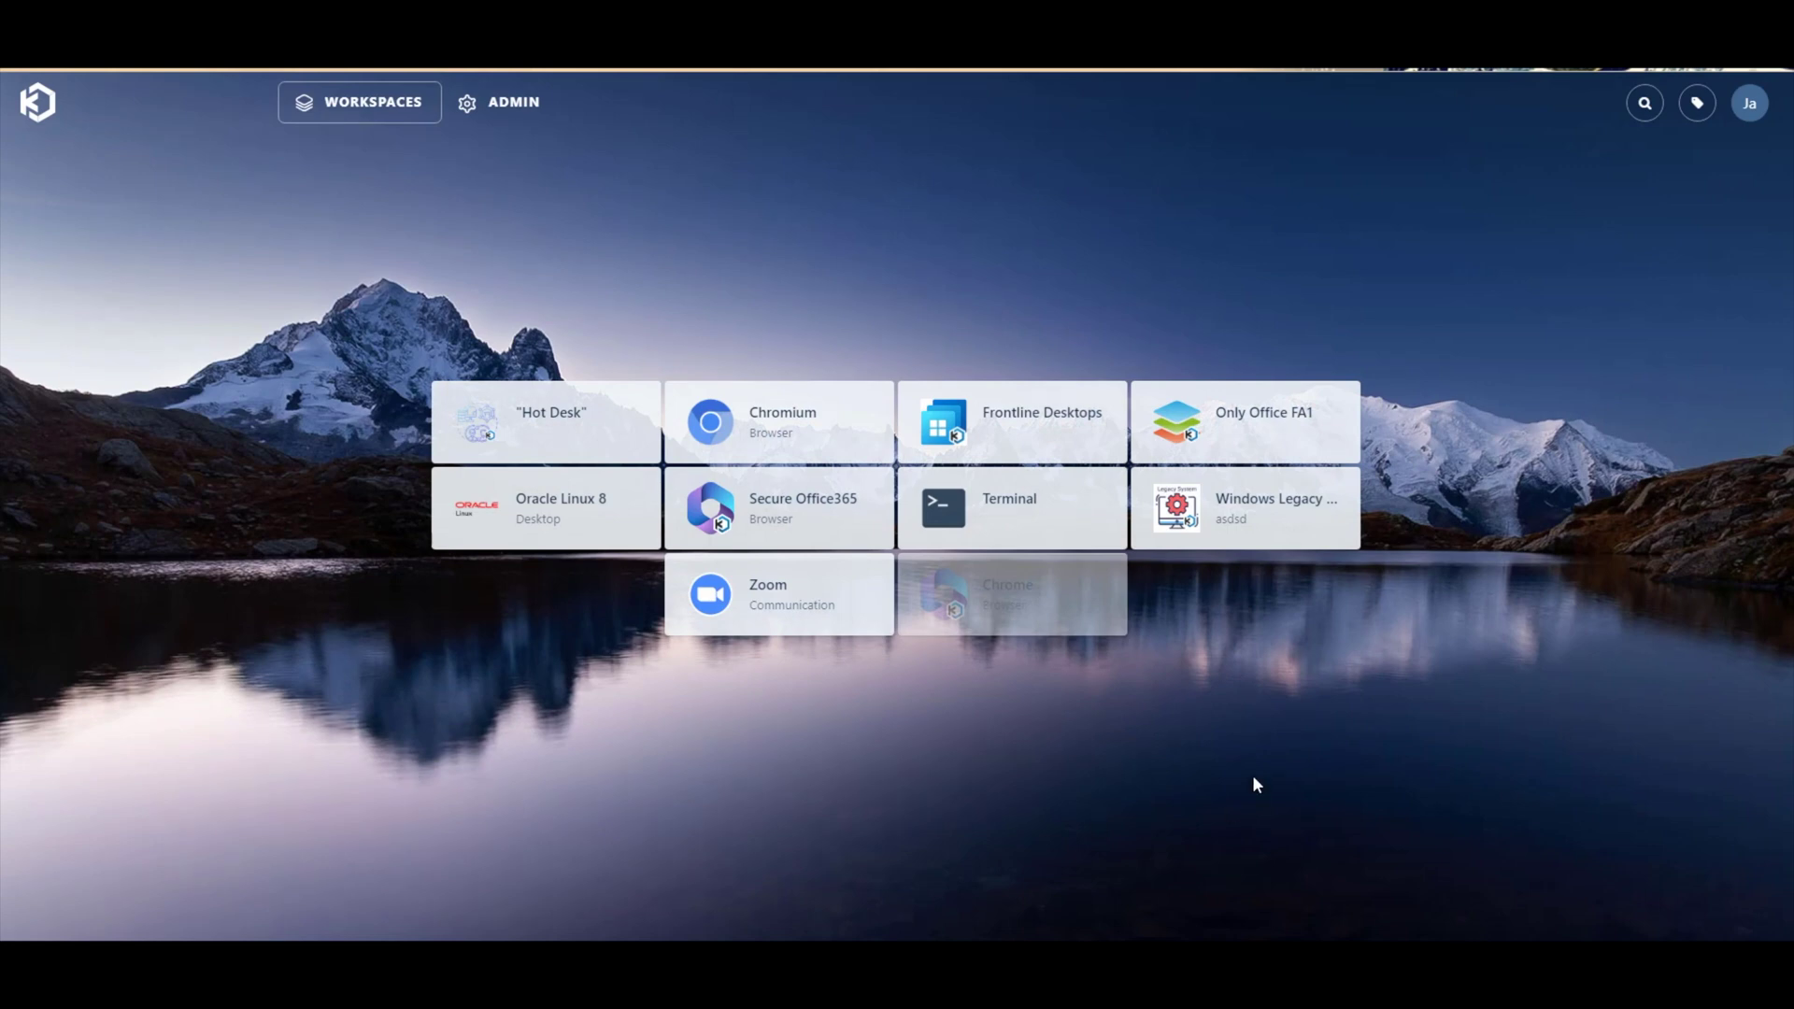
- Launch a Hot Desk session from its workspace tile in the current tab
{"action": "left_click", "coordinate": [525, 444]}
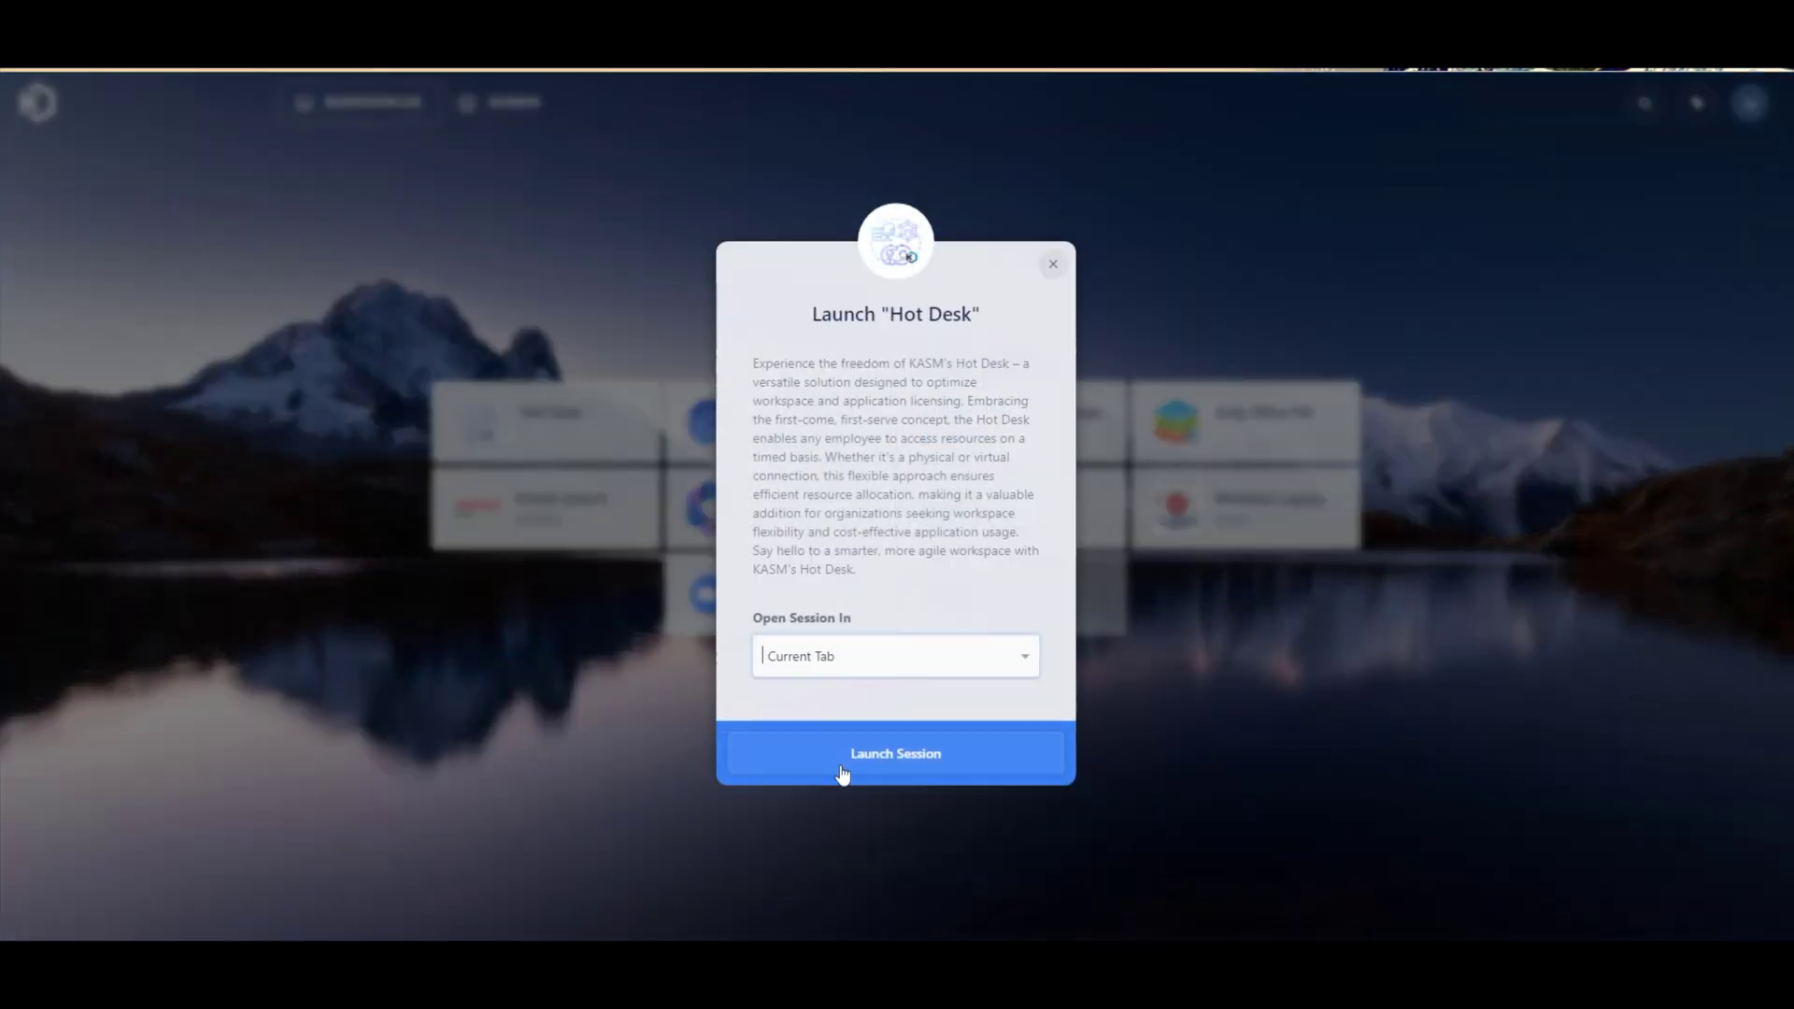
{"action": "left_click", "coordinate": [917, 768]}
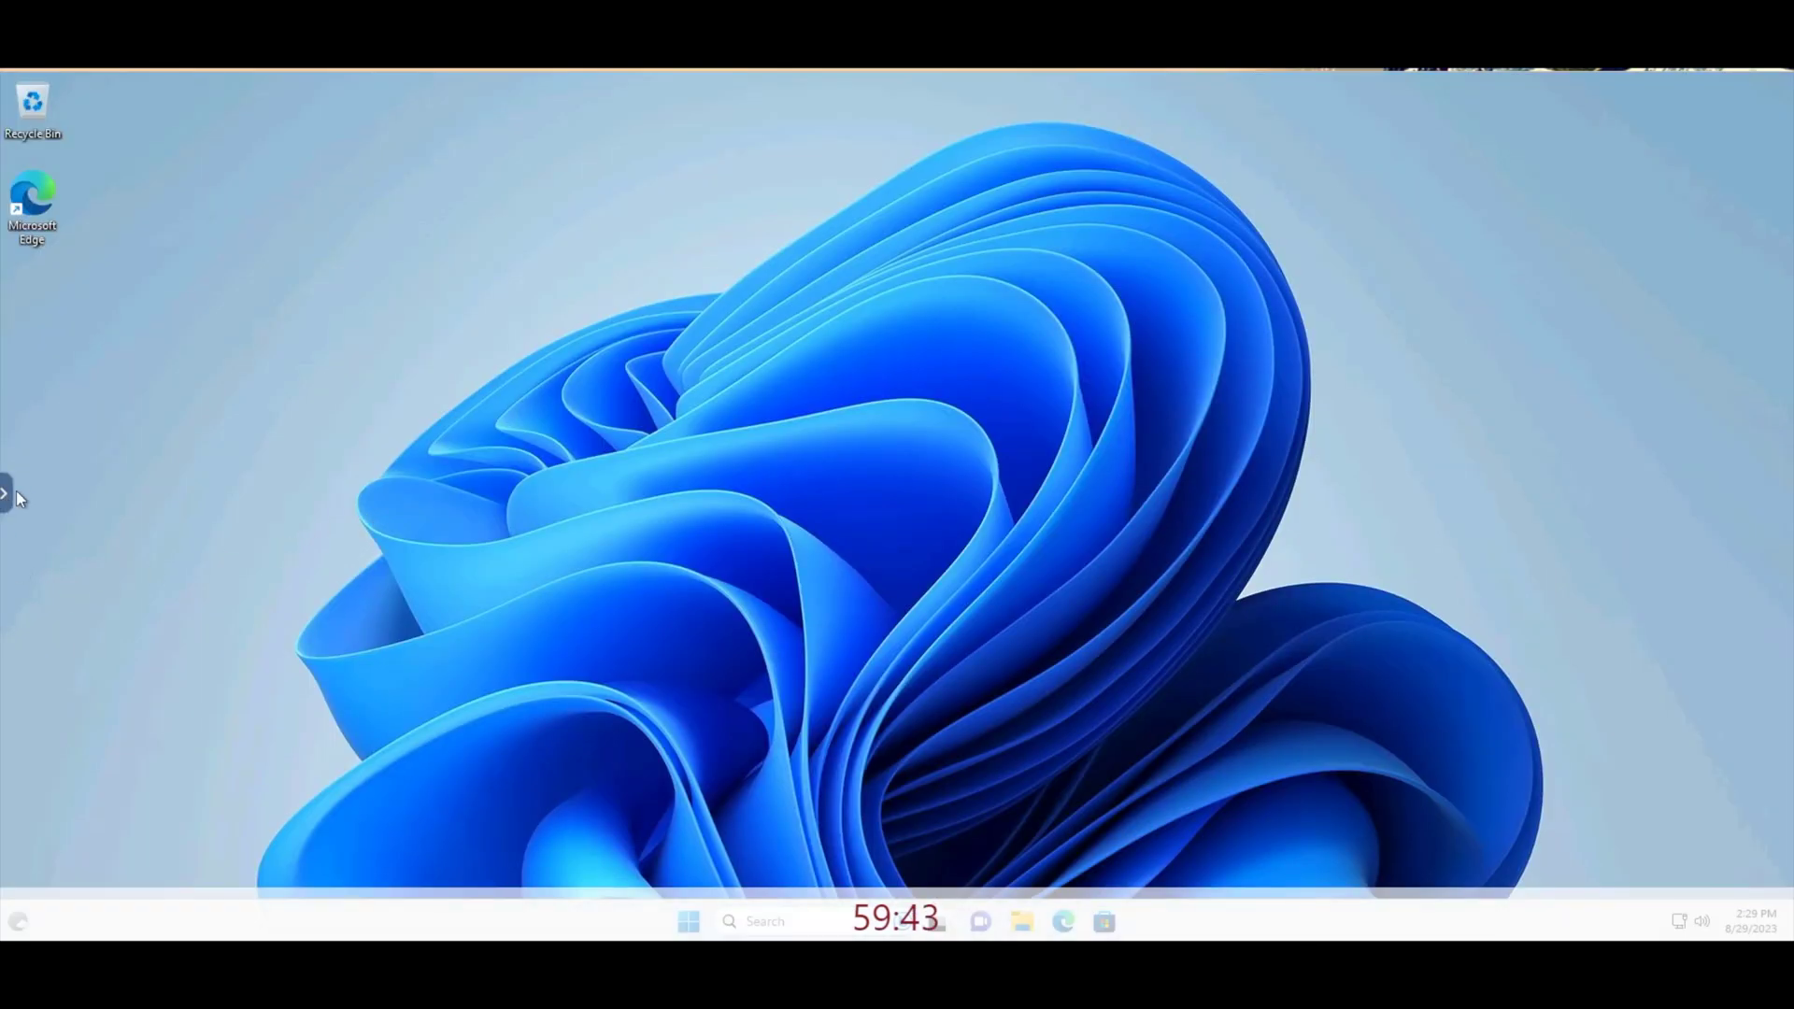
- Check the Kasm side panel, dismiss the clipboard prompt, and start Microsoft Edge from Start
{"action": "left_click", "coordinate": [11, 498]}
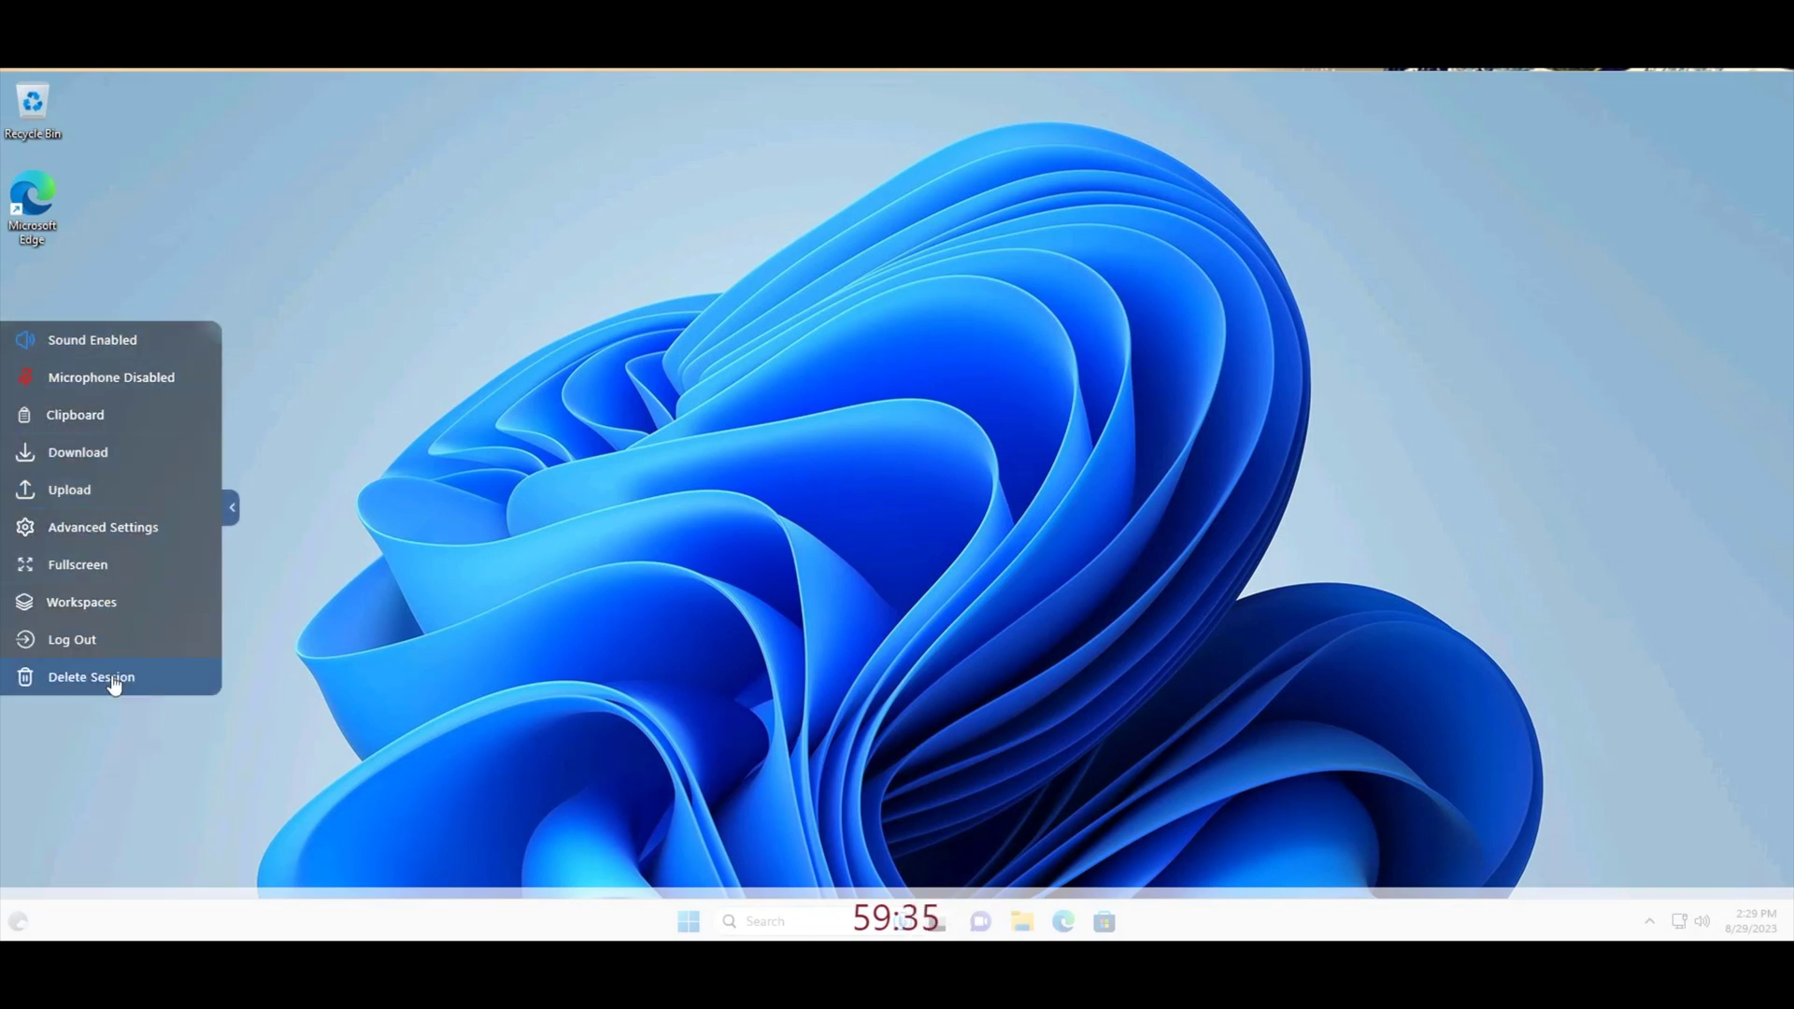
{"action": "left_click", "coordinate": [238, 513]}
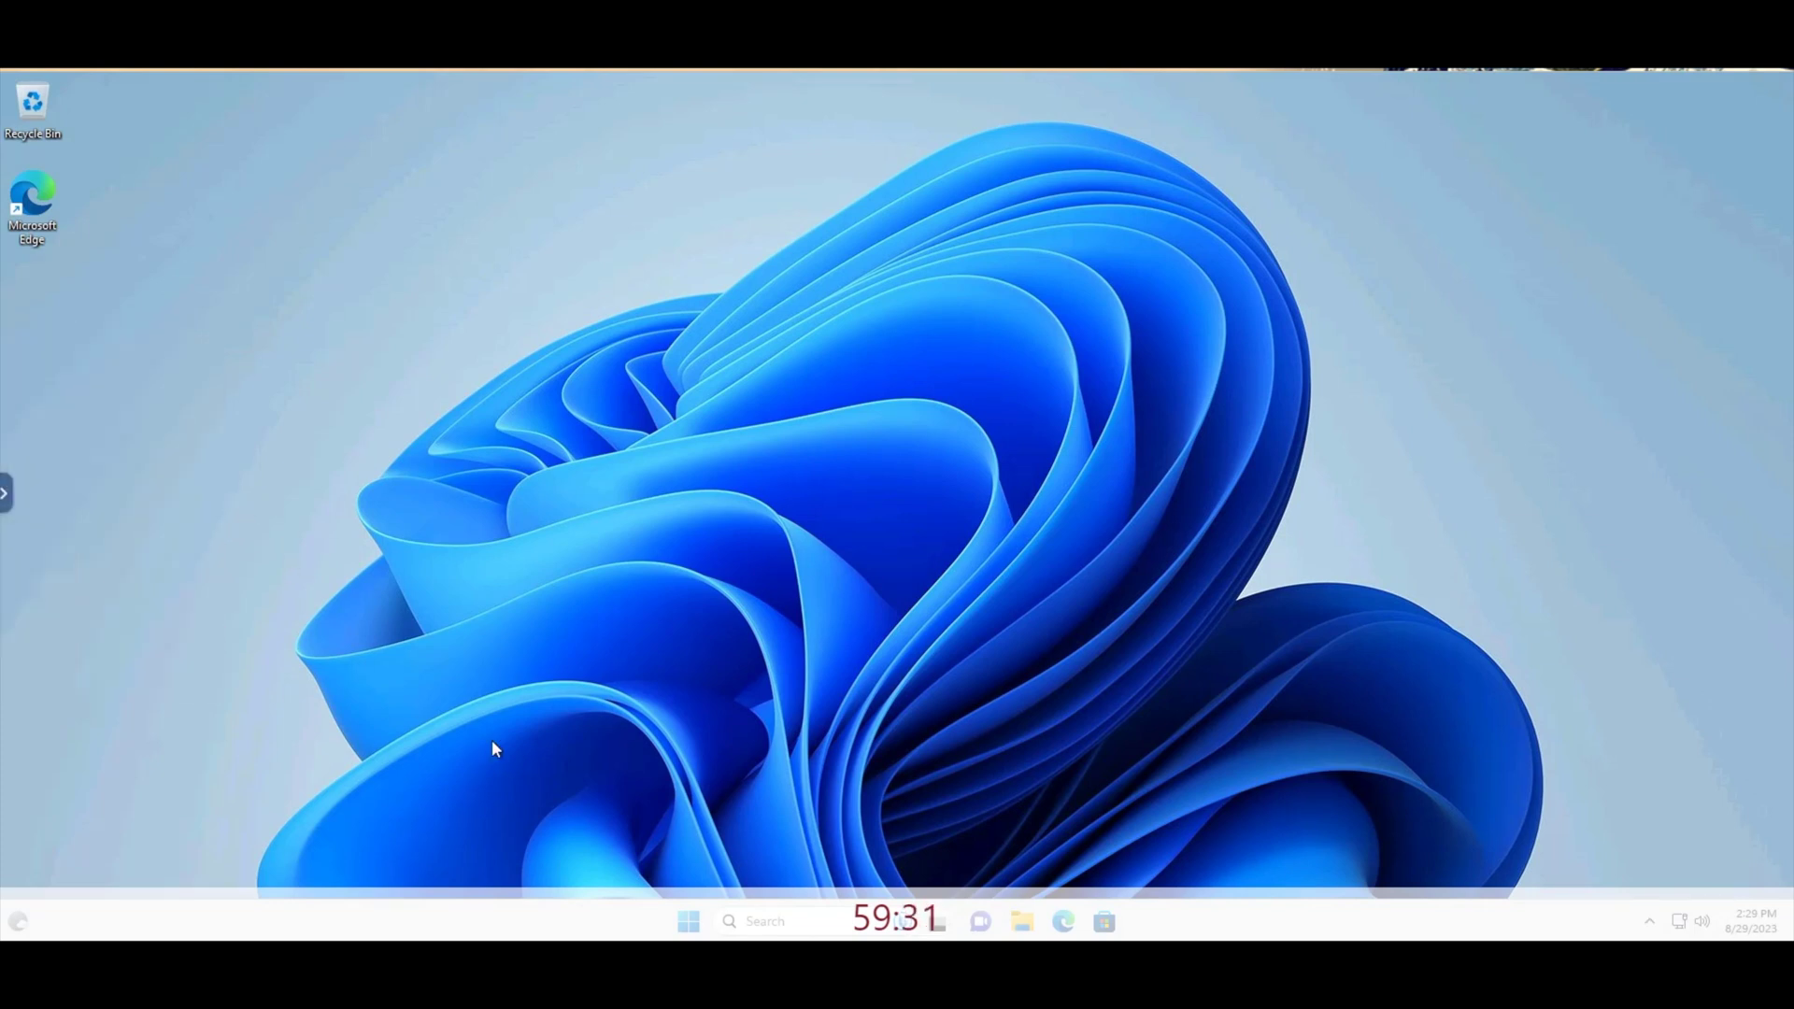
{"action": "left_click", "coordinate": [689, 924]}
{"action": "left_click", "coordinate": [346, 140]}
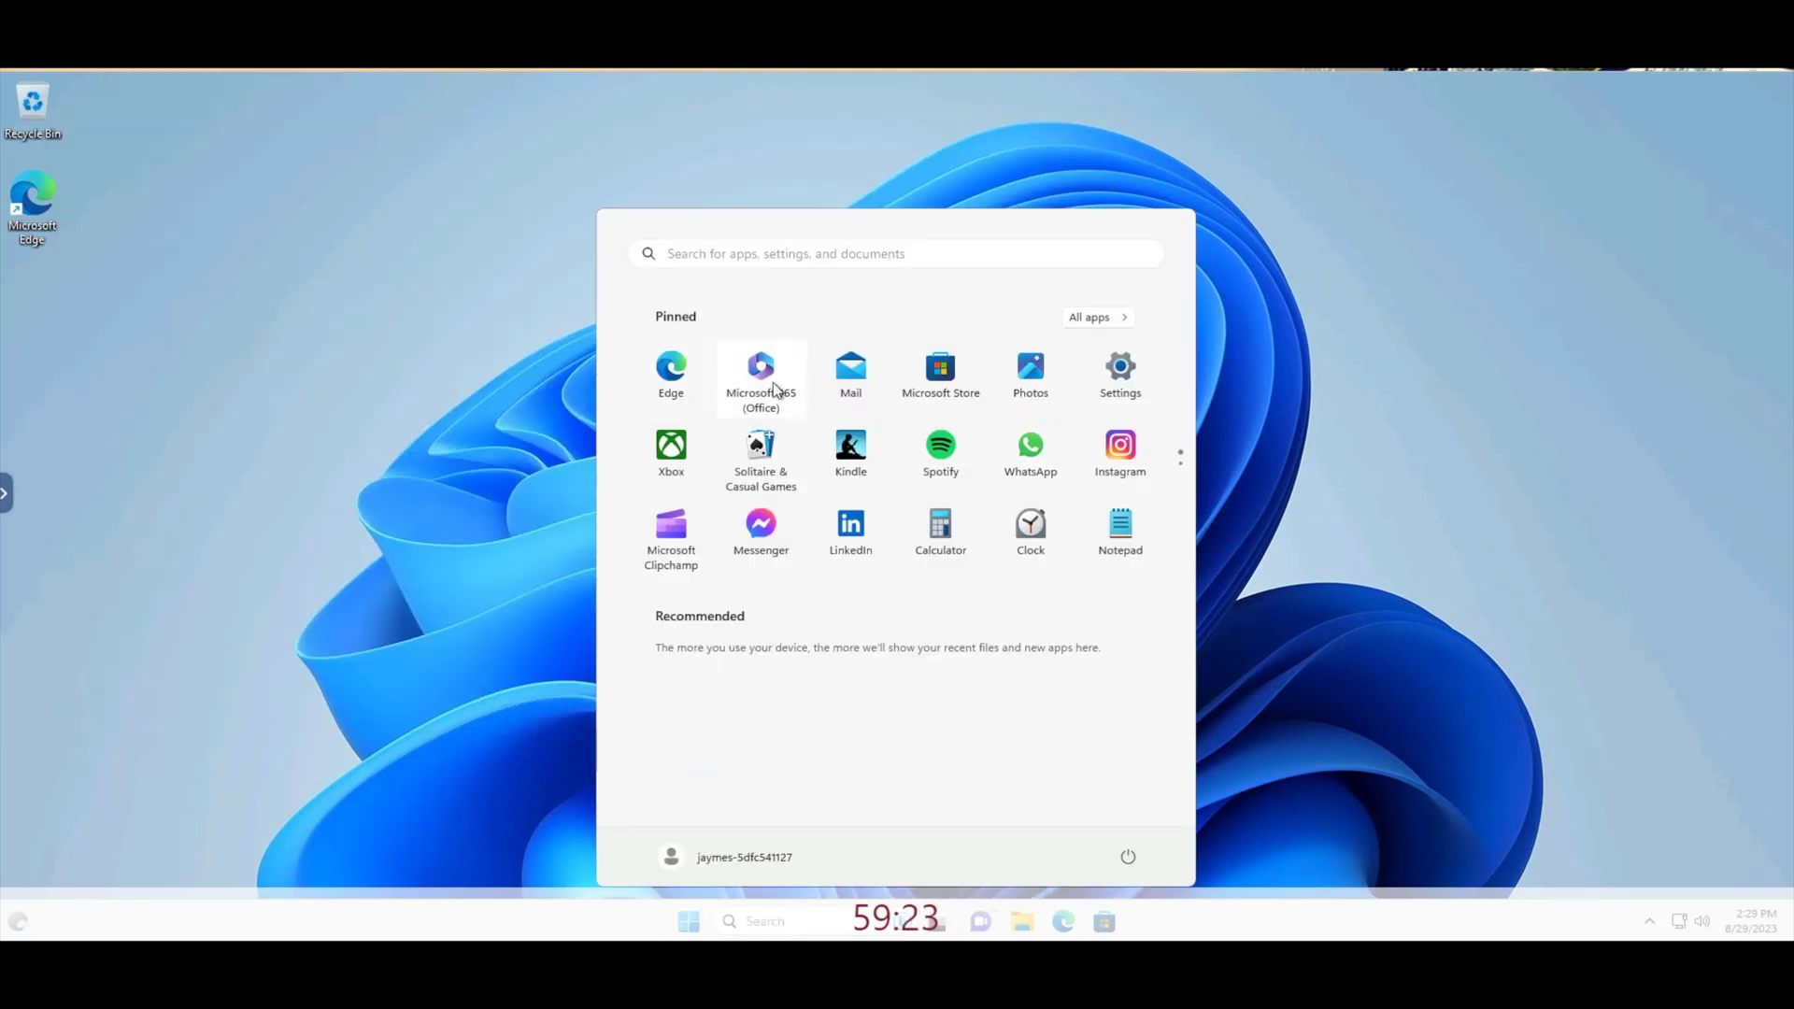
{"action": "left_click", "coordinate": [710, 383]}
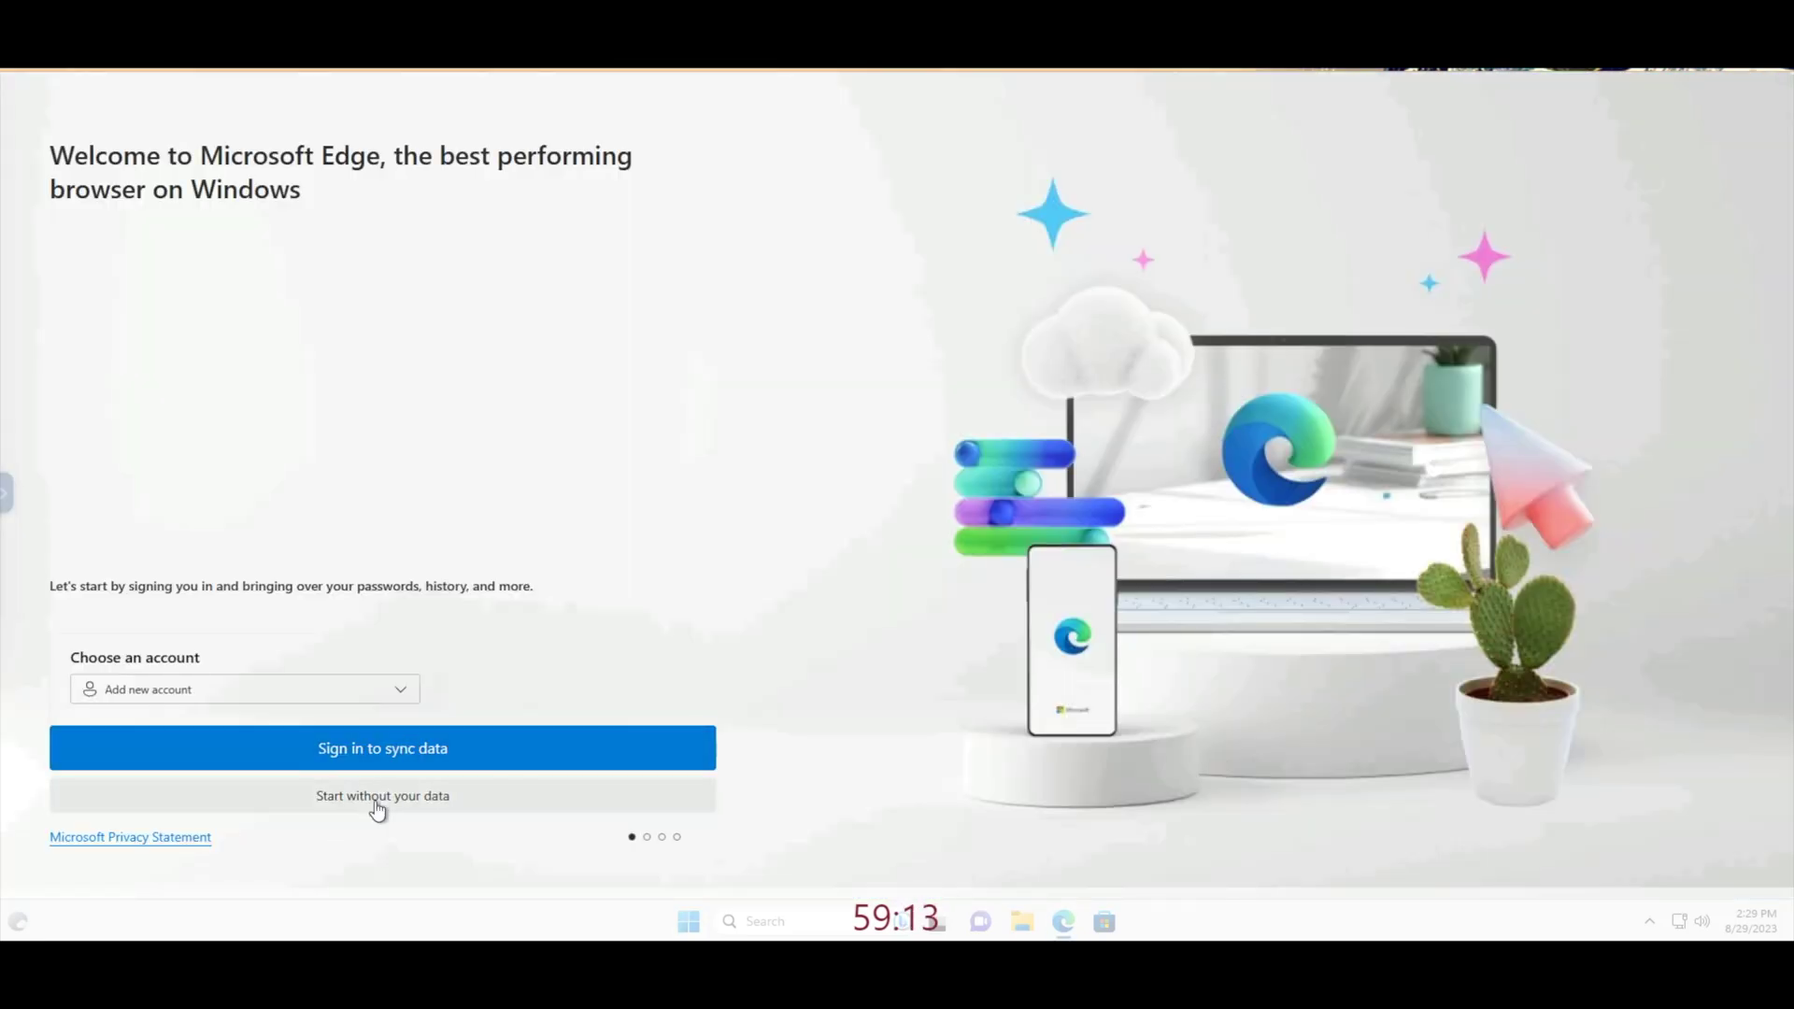
- Skip Edge's first-run setup, declining data import, syncing and personalized experiences
{"action": "left_click", "coordinate": [378, 801]}
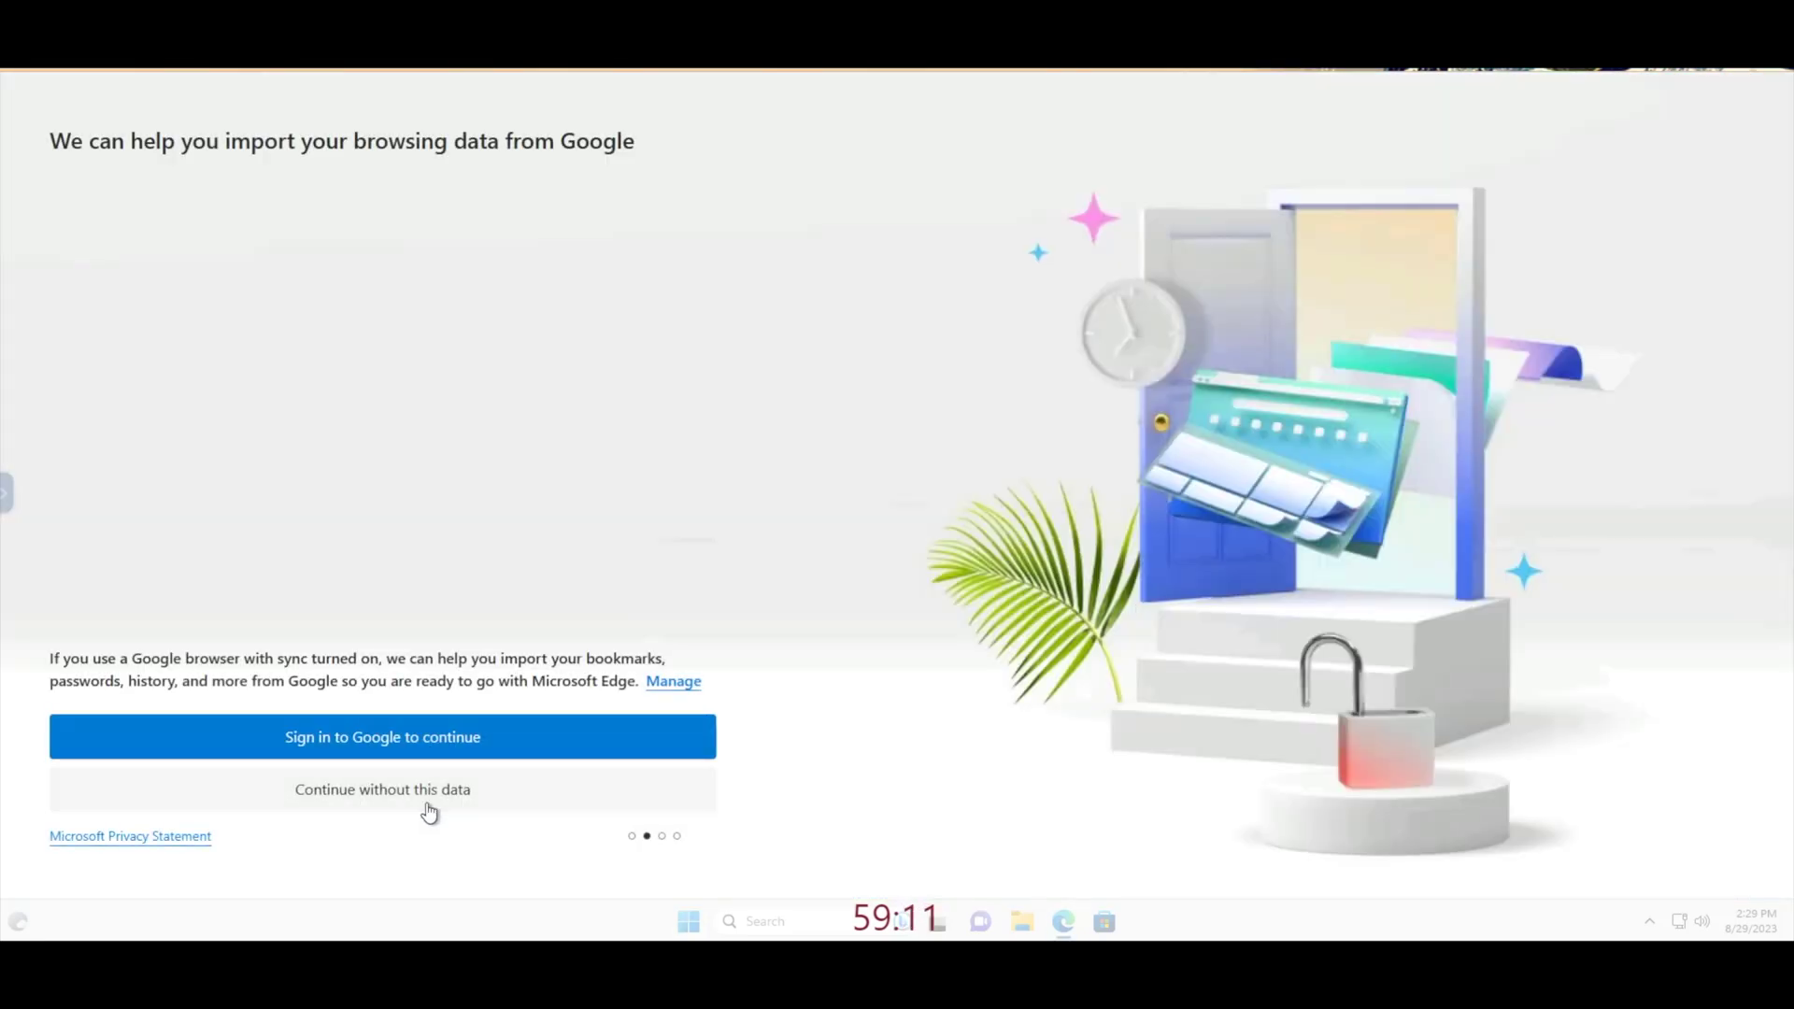
{"action": "left_click", "coordinate": [429, 811]}
{"action": "left_click", "coordinate": [58, 729]}
{"action": "left_click", "coordinate": [171, 799]}
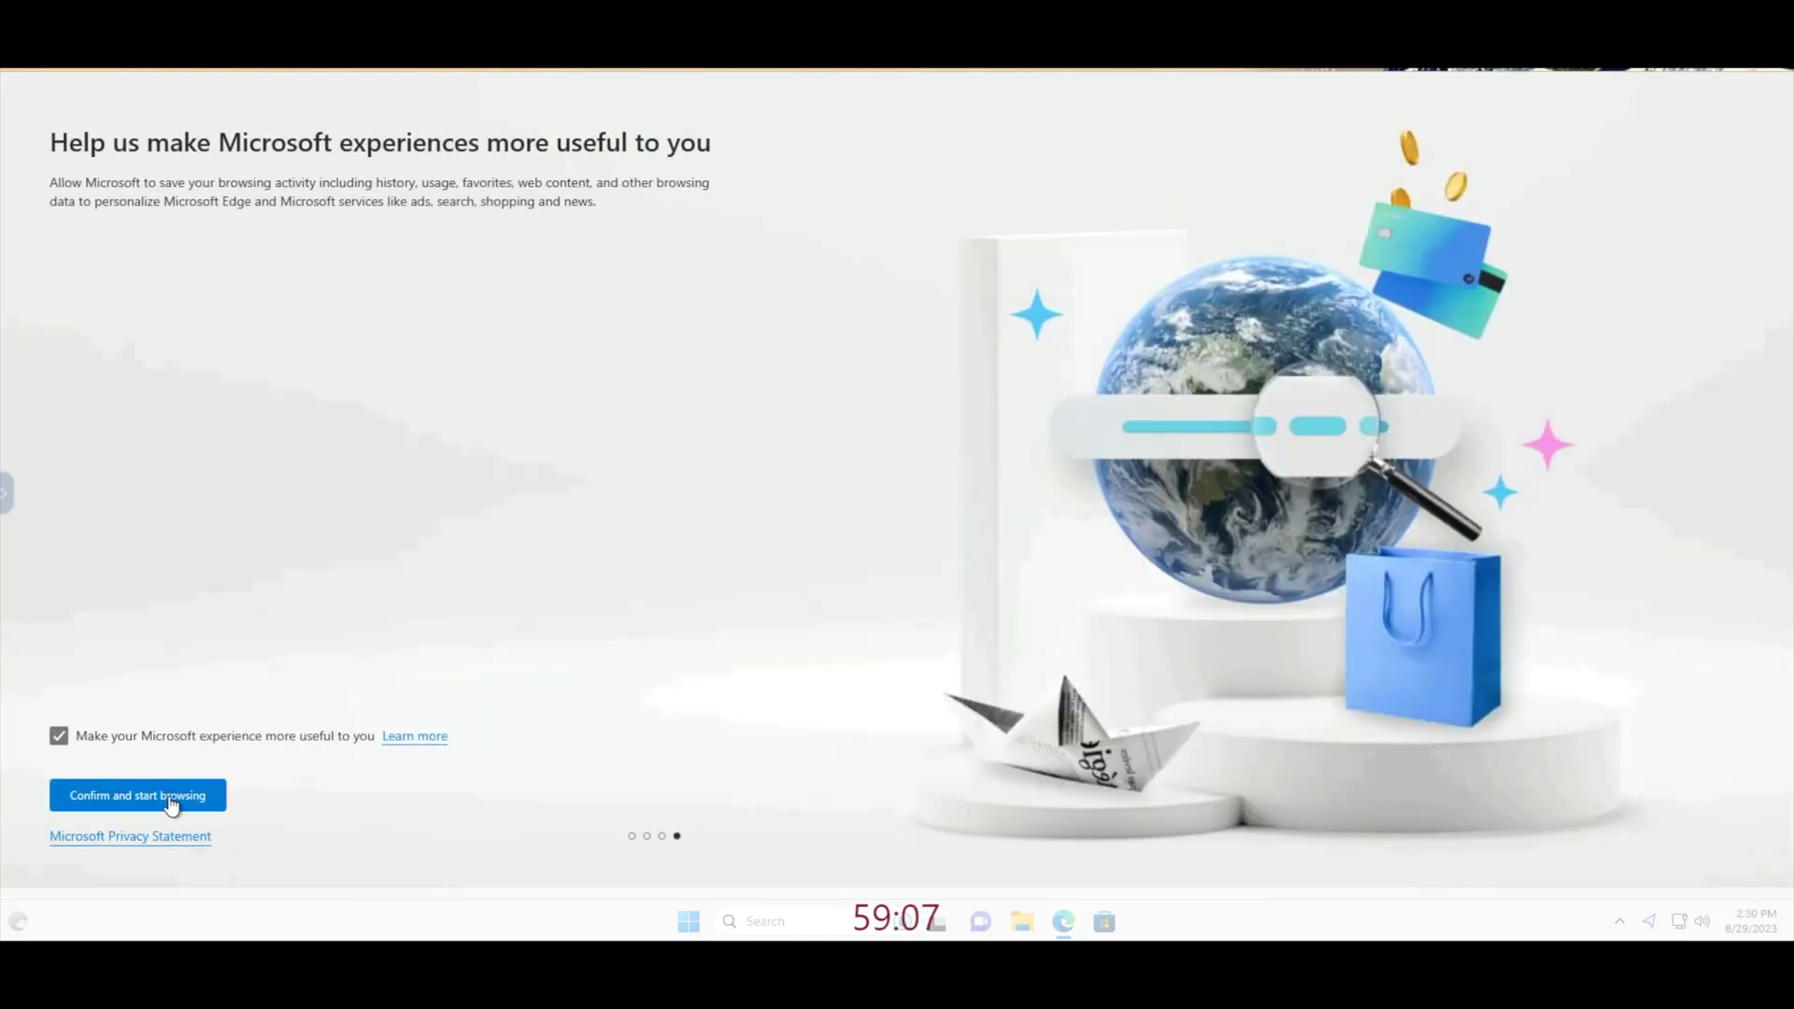
{"action": "left_click", "coordinate": [58, 736]}
{"action": "left_click", "coordinate": [152, 799]}
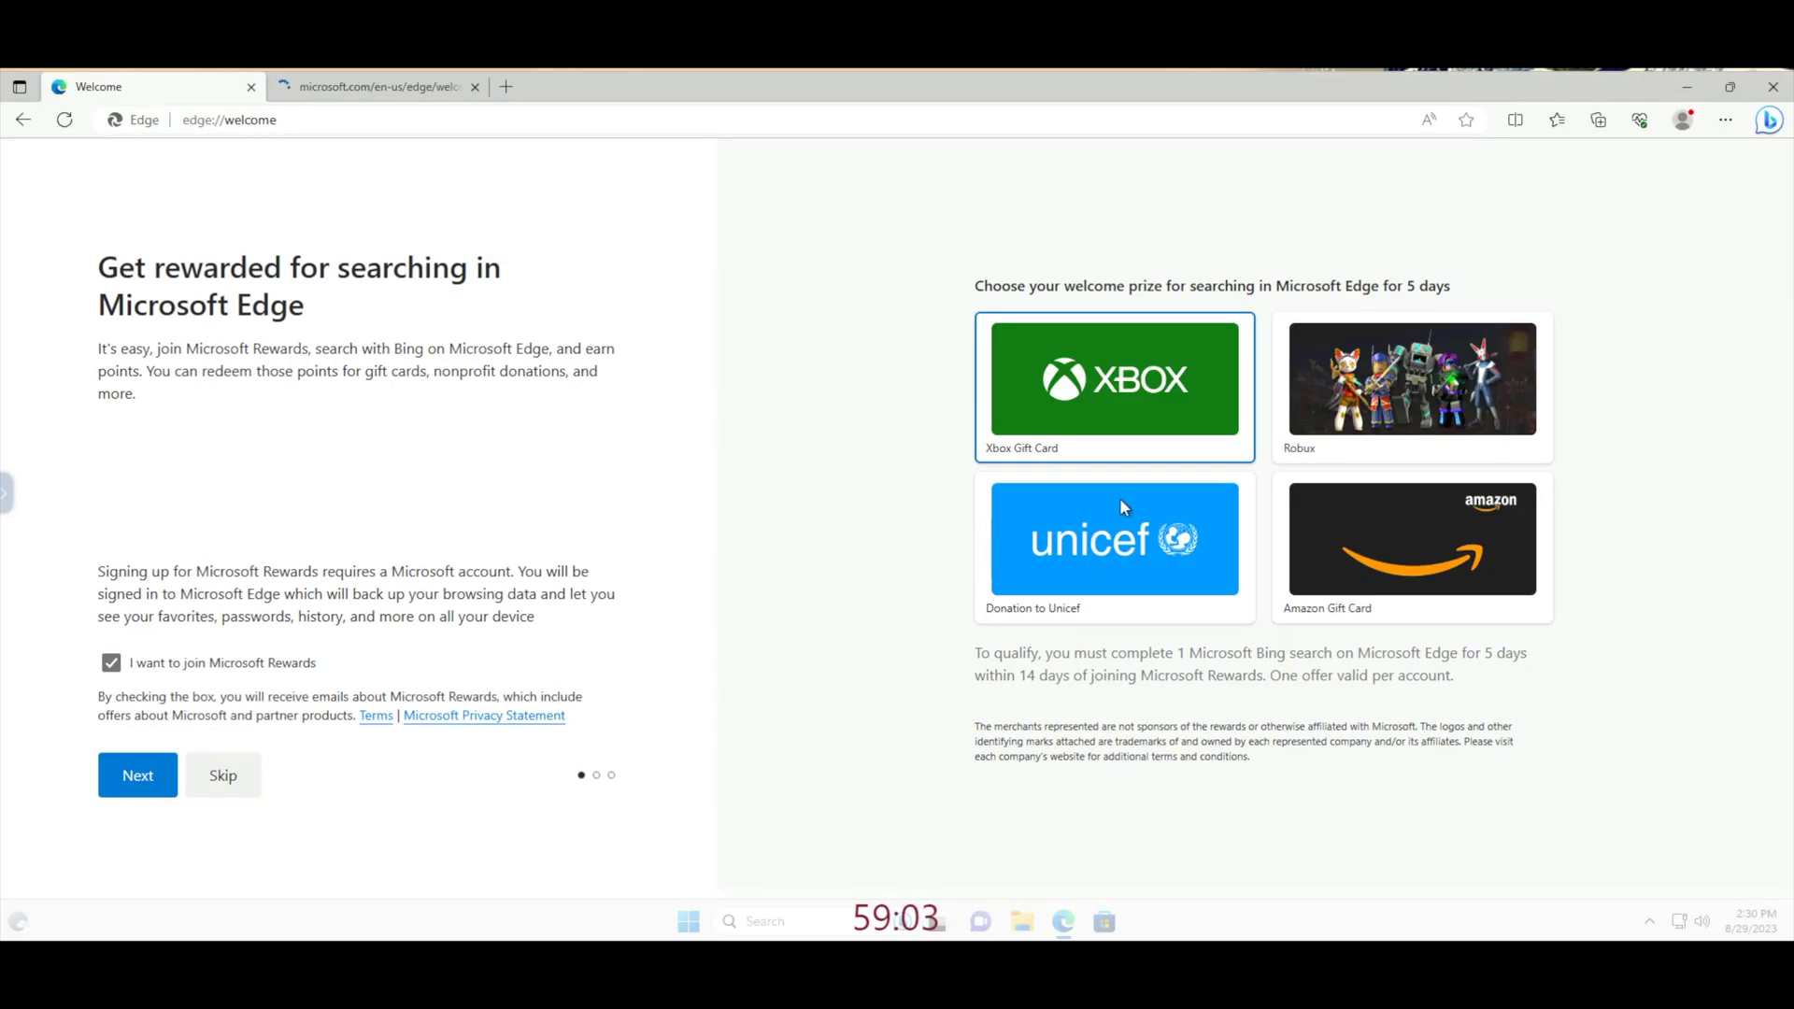
{"action": "left_click", "coordinate": [357, 86]}
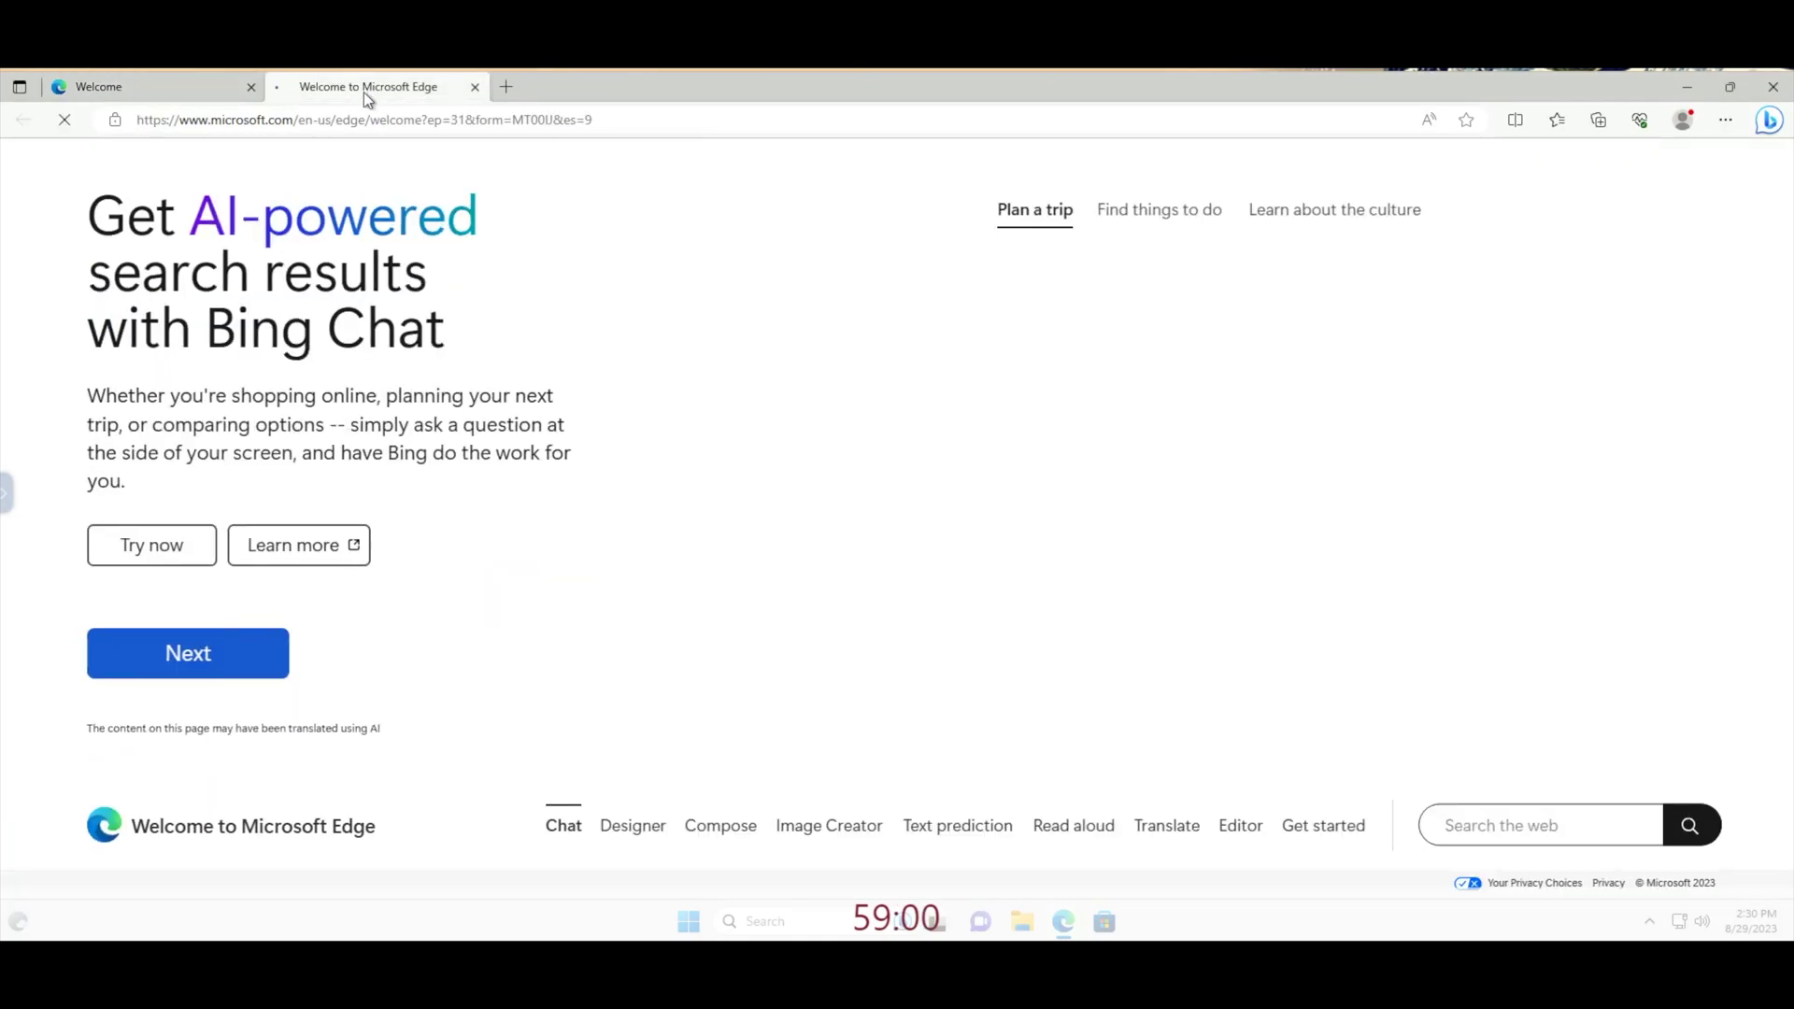
{"action": "left_click", "coordinate": [266, 120]}
{"action": "type", "text": "www.kas"}
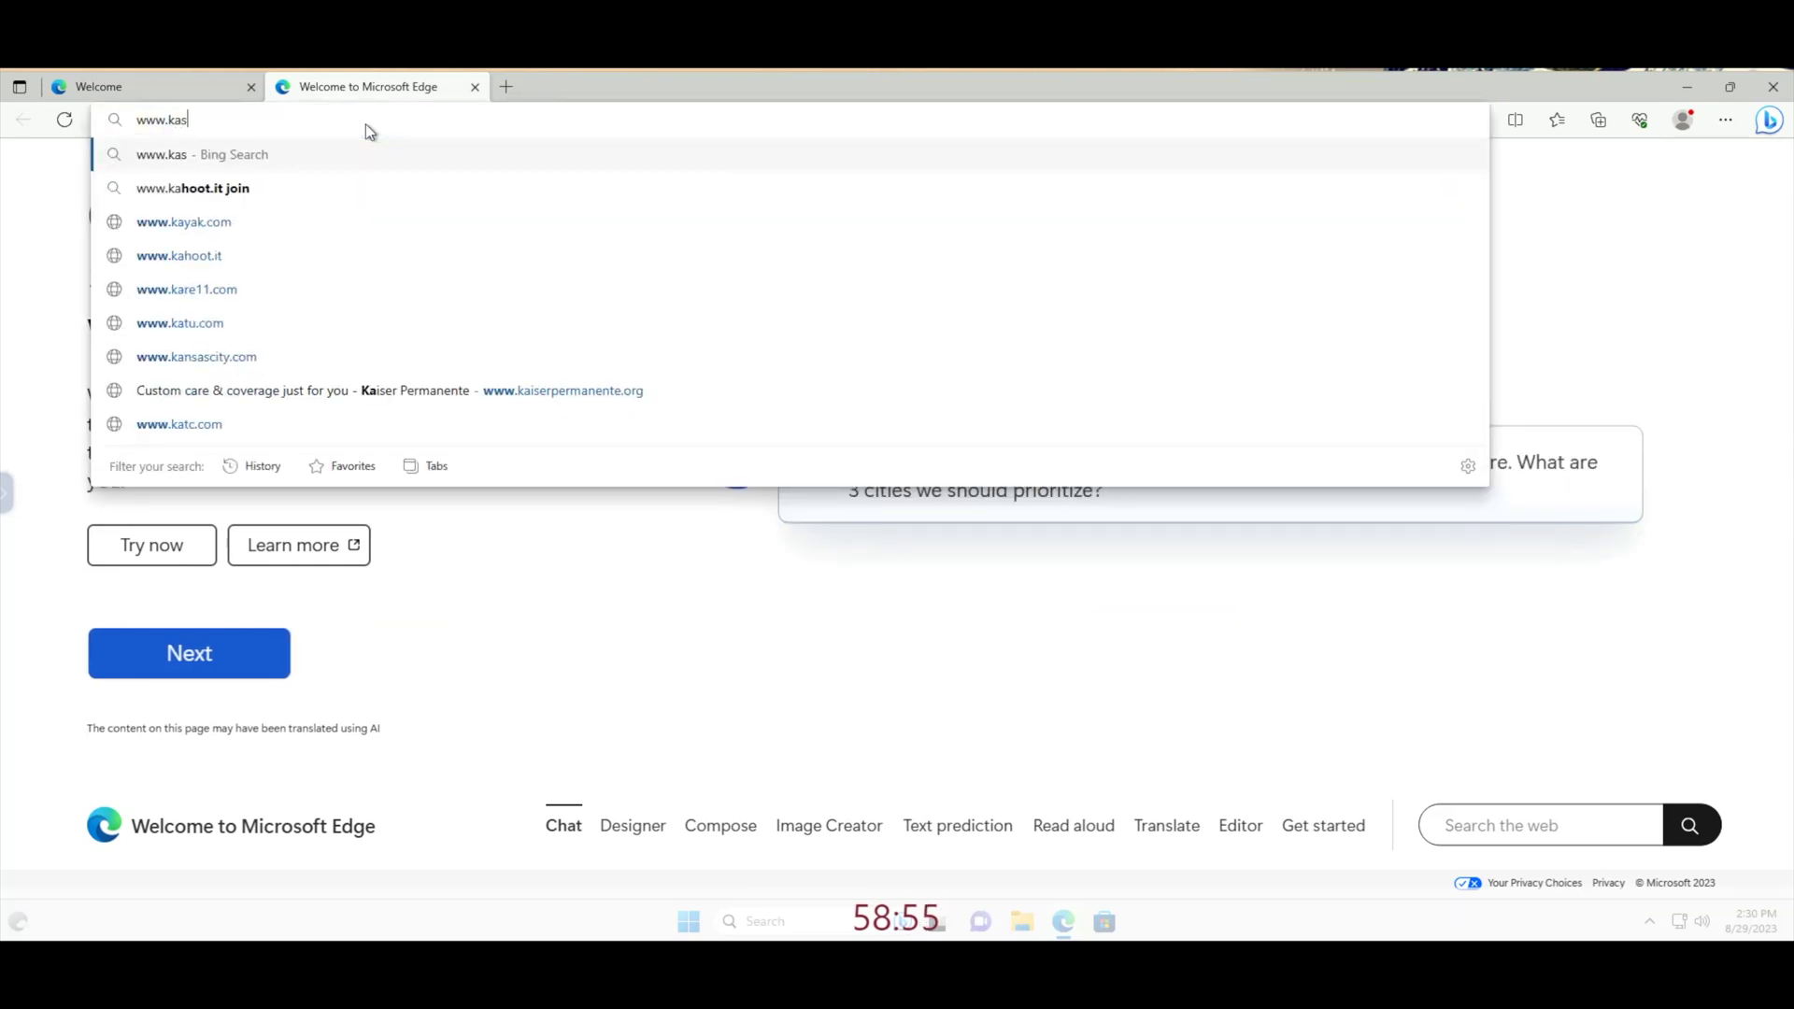
{"action": "type", "text": "mweb.com"}
{"action": "key", "text": "Return"}
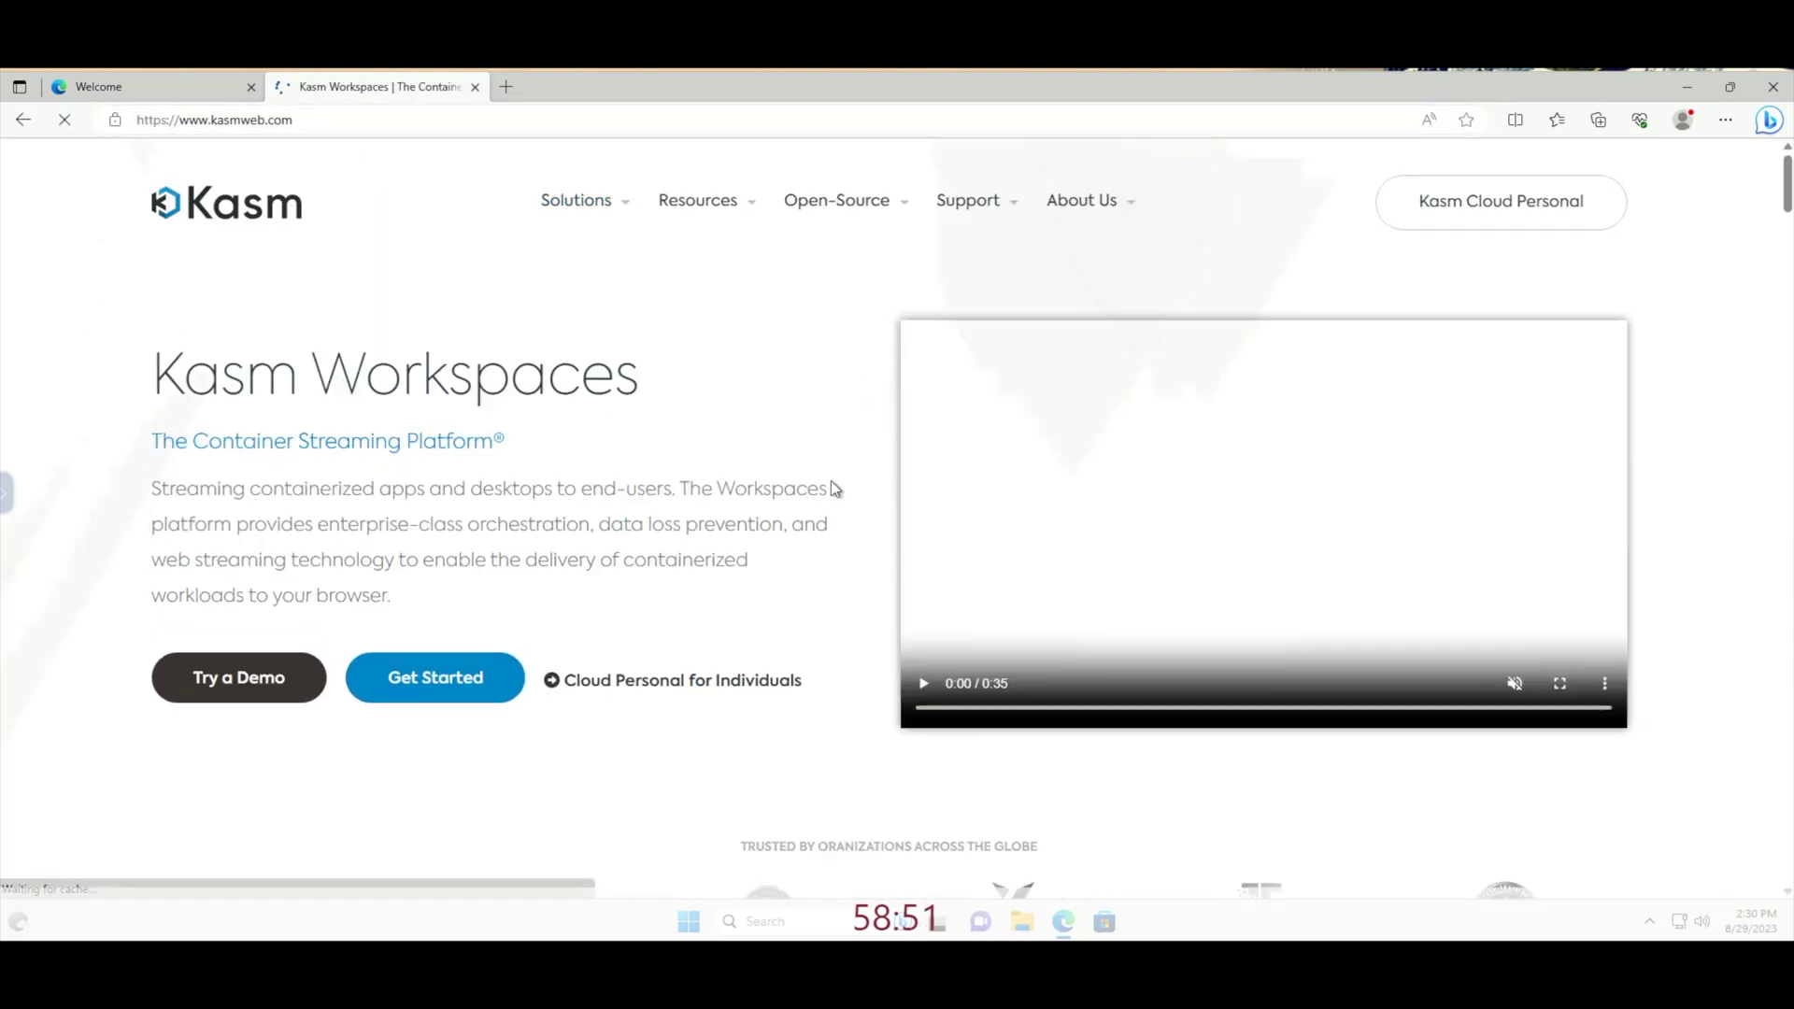
{"action": "left_click", "coordinate": [251, 86]}
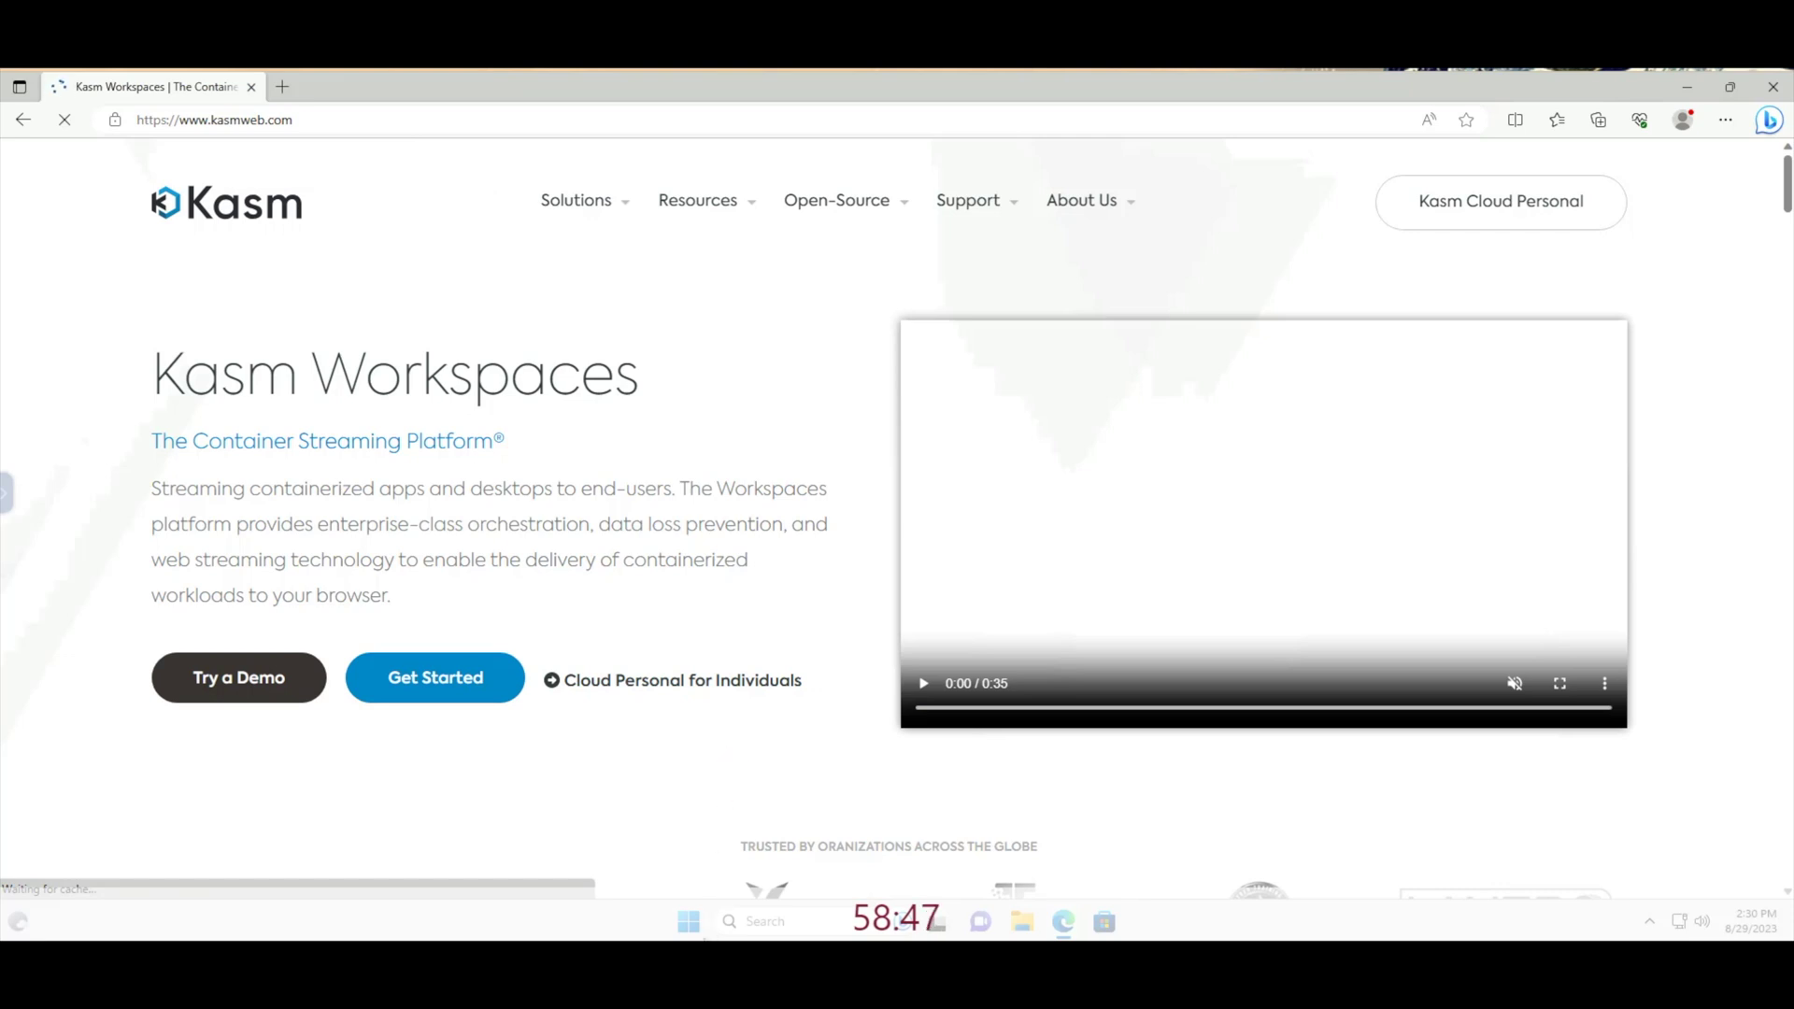
{"action": "left_click", "coordinate": [688, 922]}
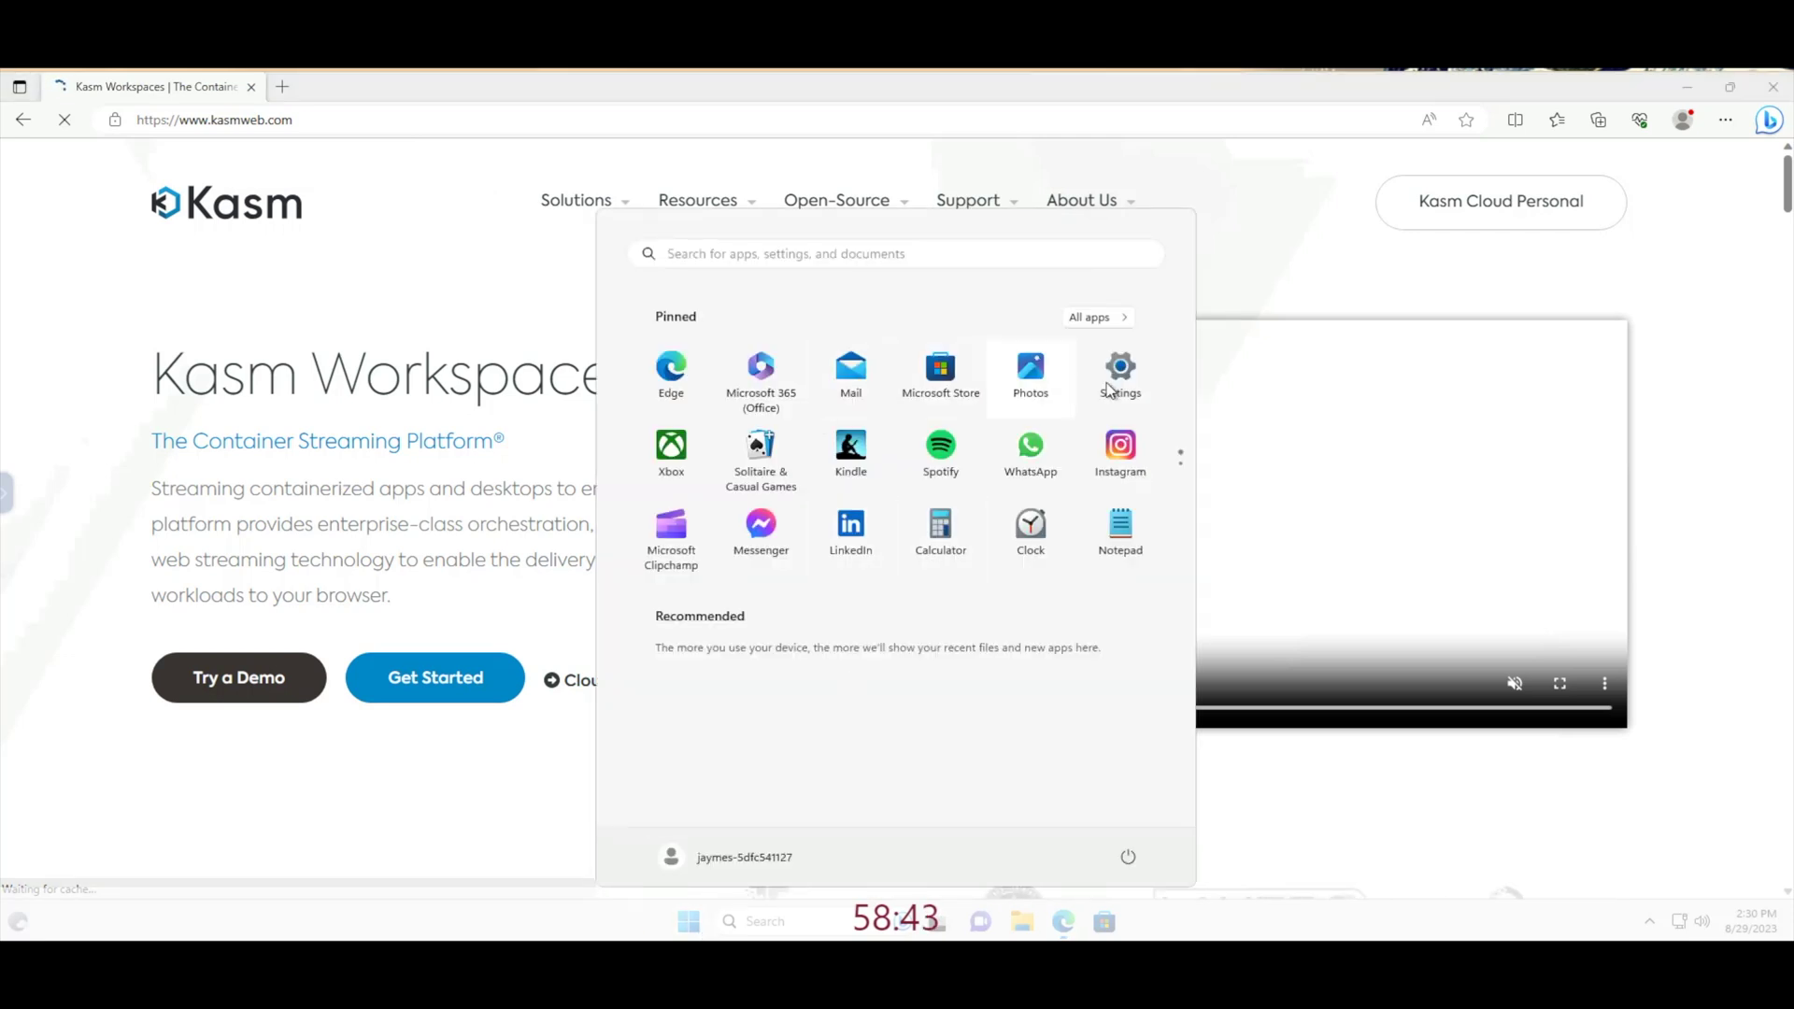
{"action": "left_click", "coordinate": [1362, 232]}
- Close Edge, delete the Hot Desk session, and launch a Frontline Desktops session
{"action": "left_click", "coordinate": [1687, 86]}
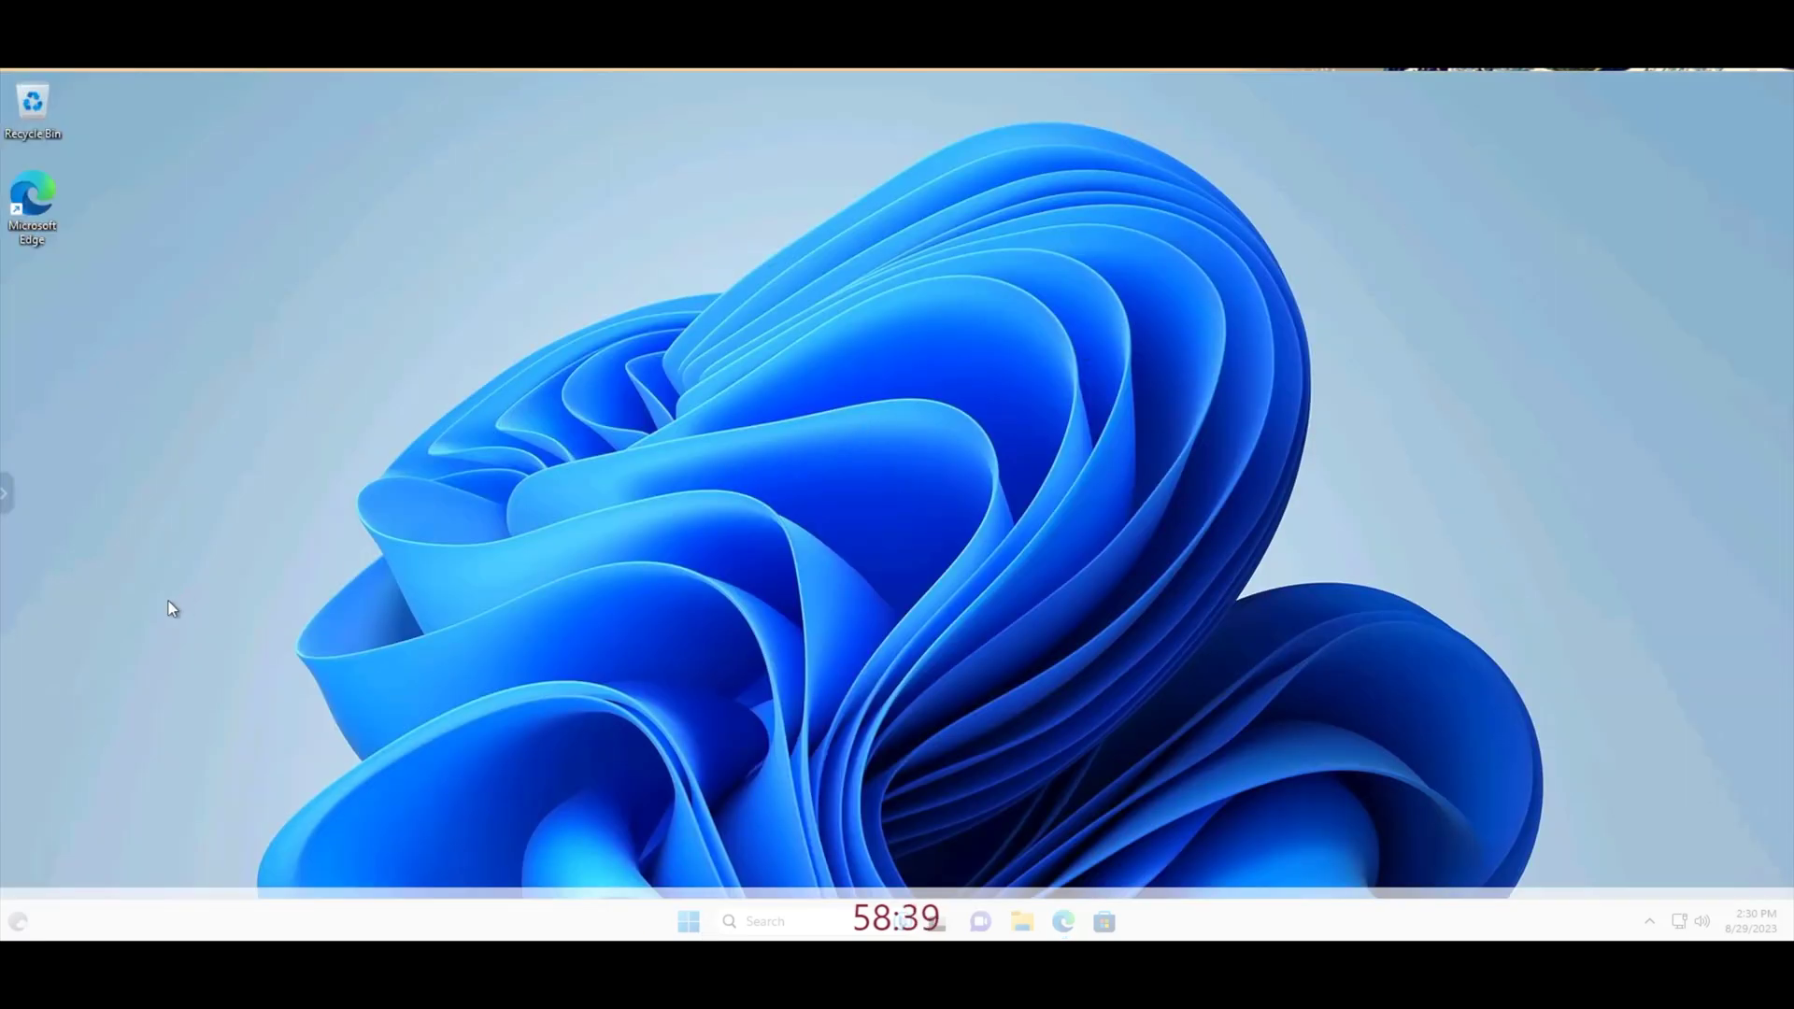
{"action": "left_click", "coordinate": [7, 492]}
{"action": "left_click", "coordinate": [124, 681]}
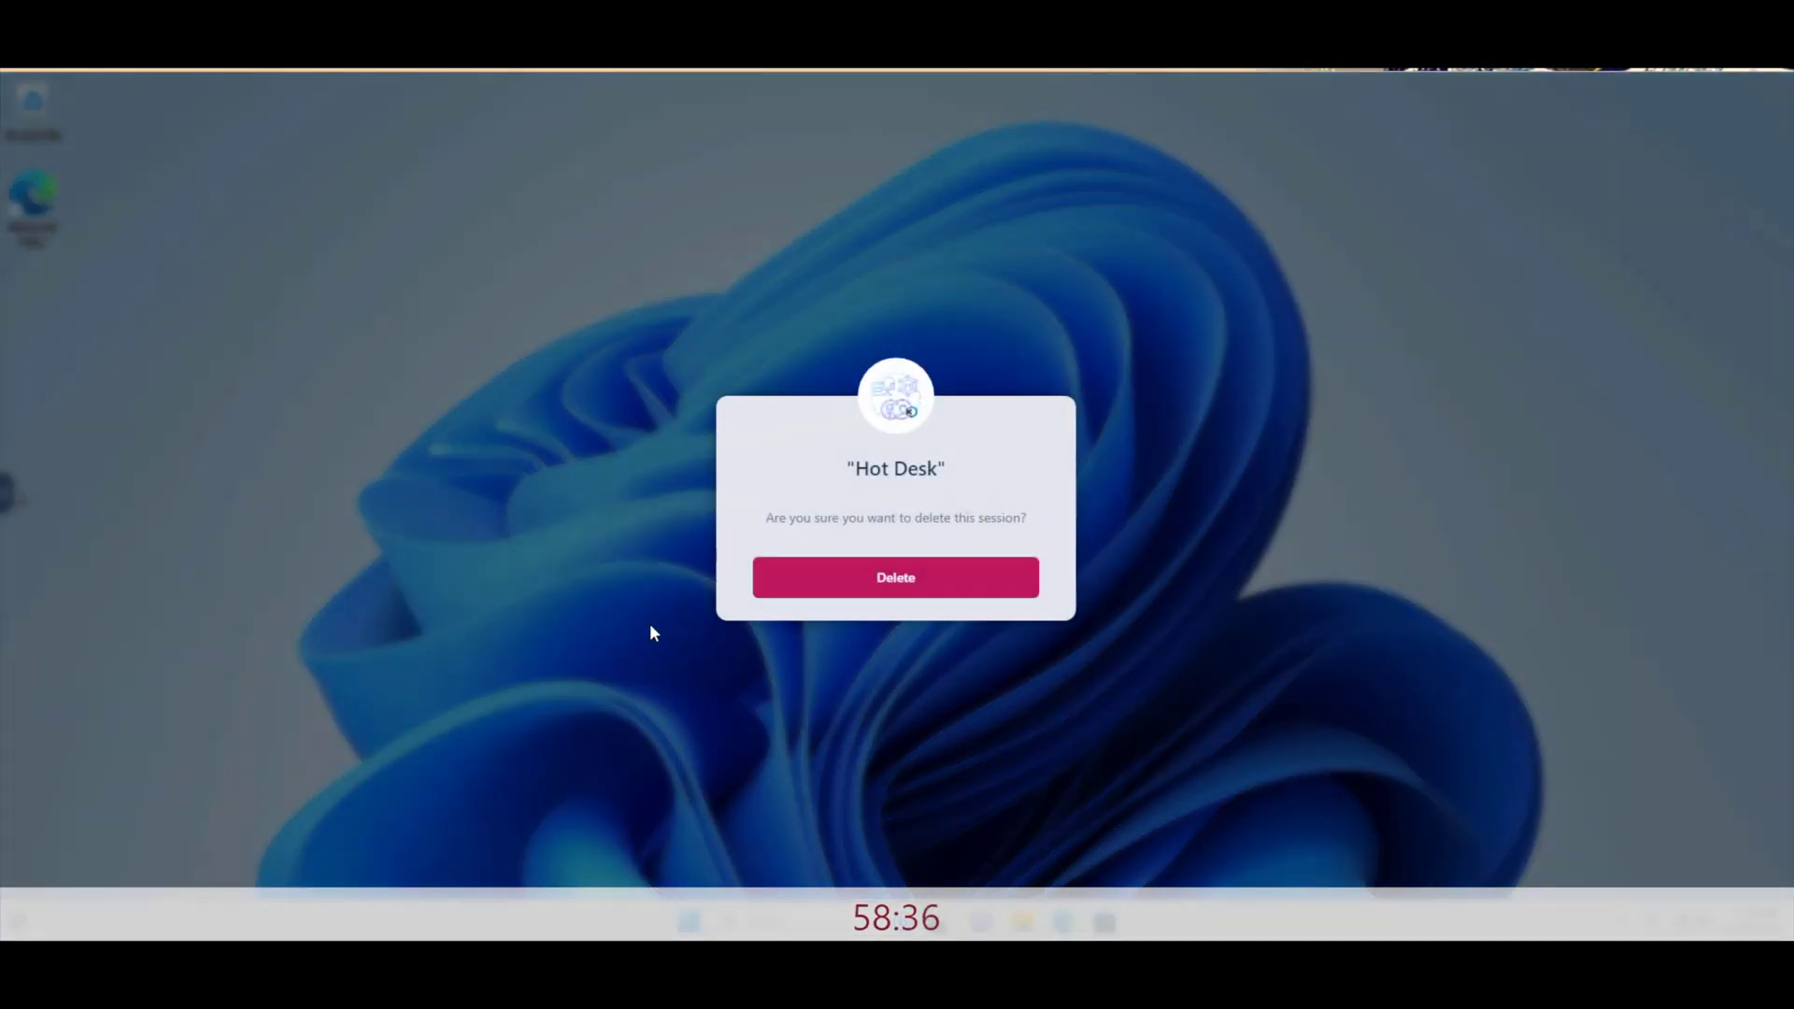
{"action": "left_click", "coordinate": [868, 576]}
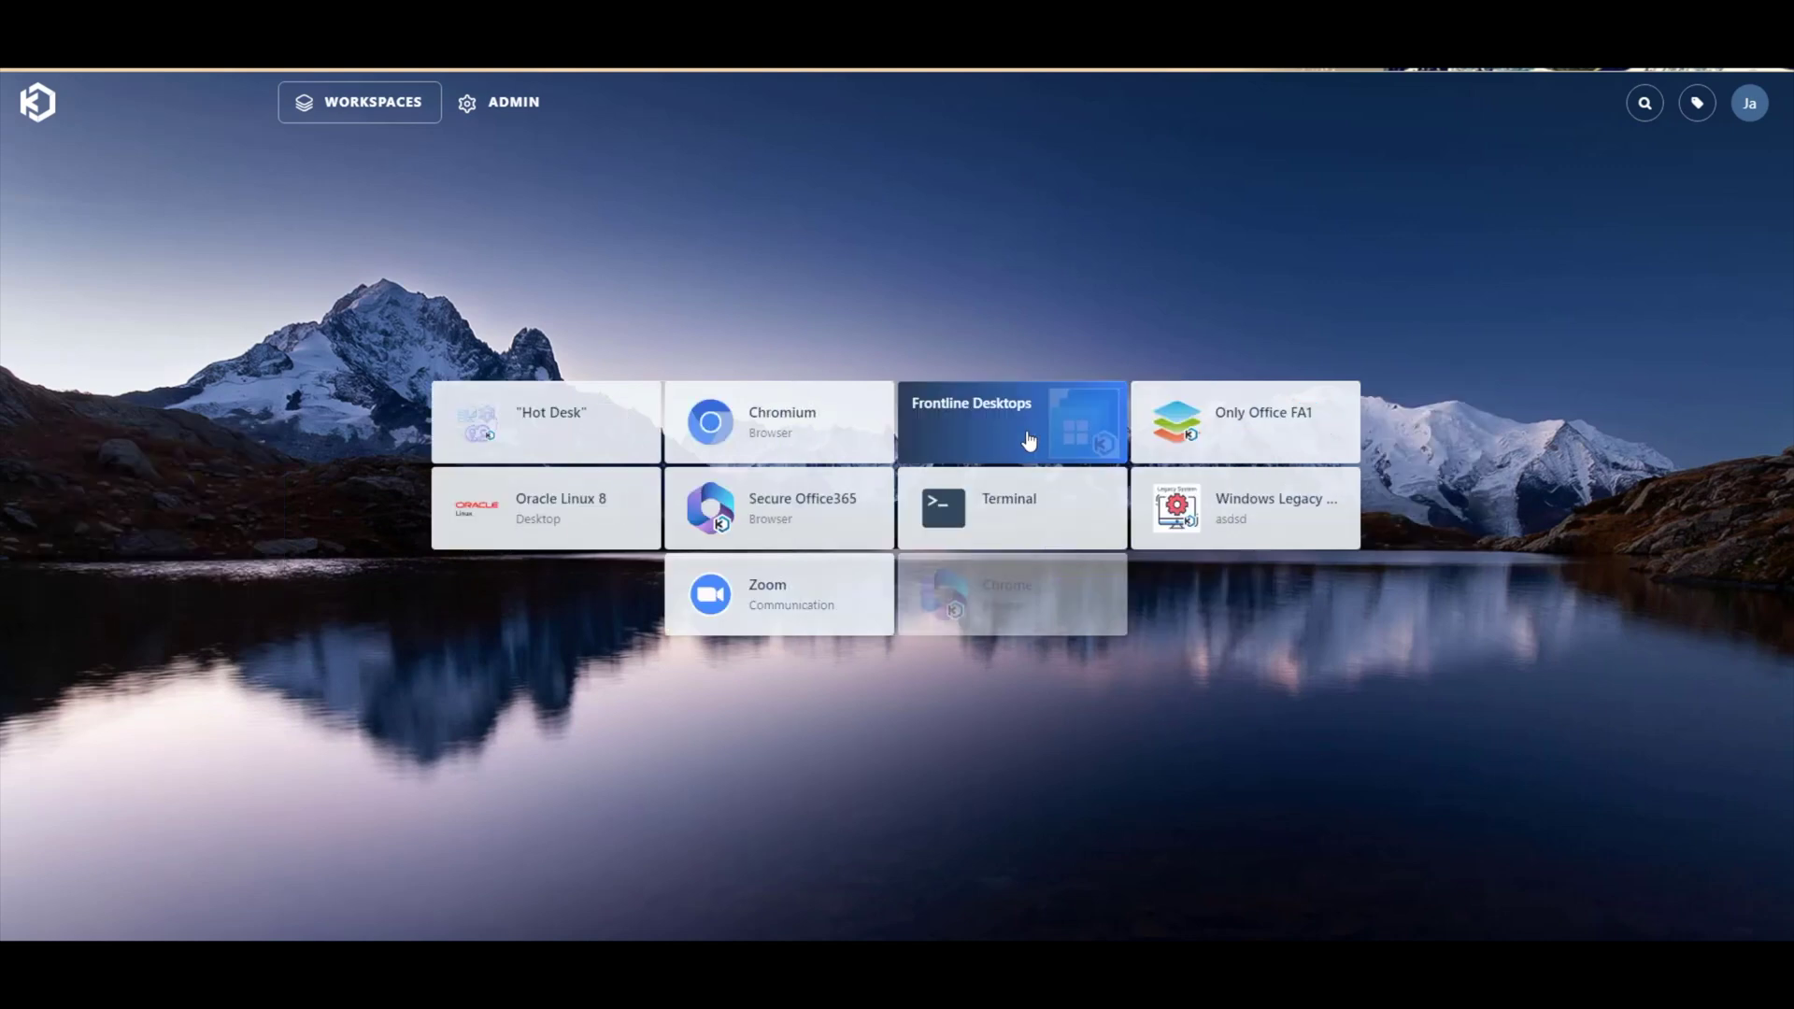
{"action": "left_click", "coordinate": [995, 441]}
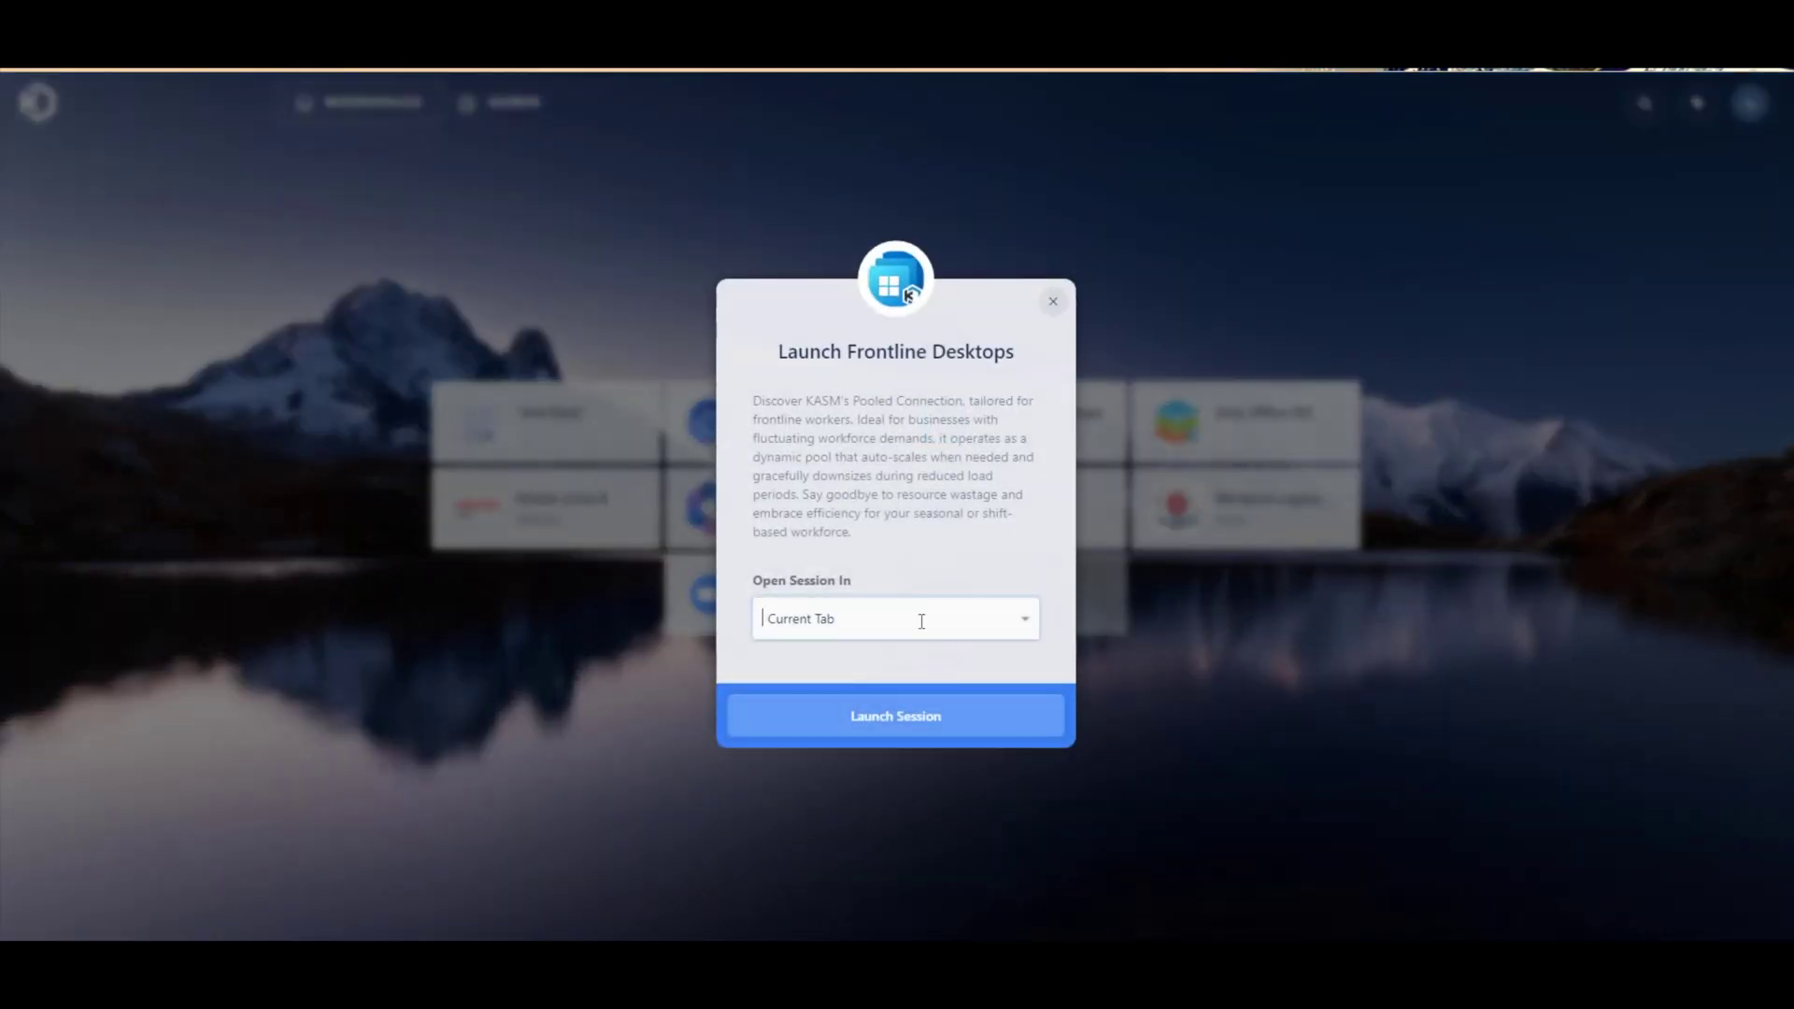
{"action": "left_click", "coordinate": [930, 726]}
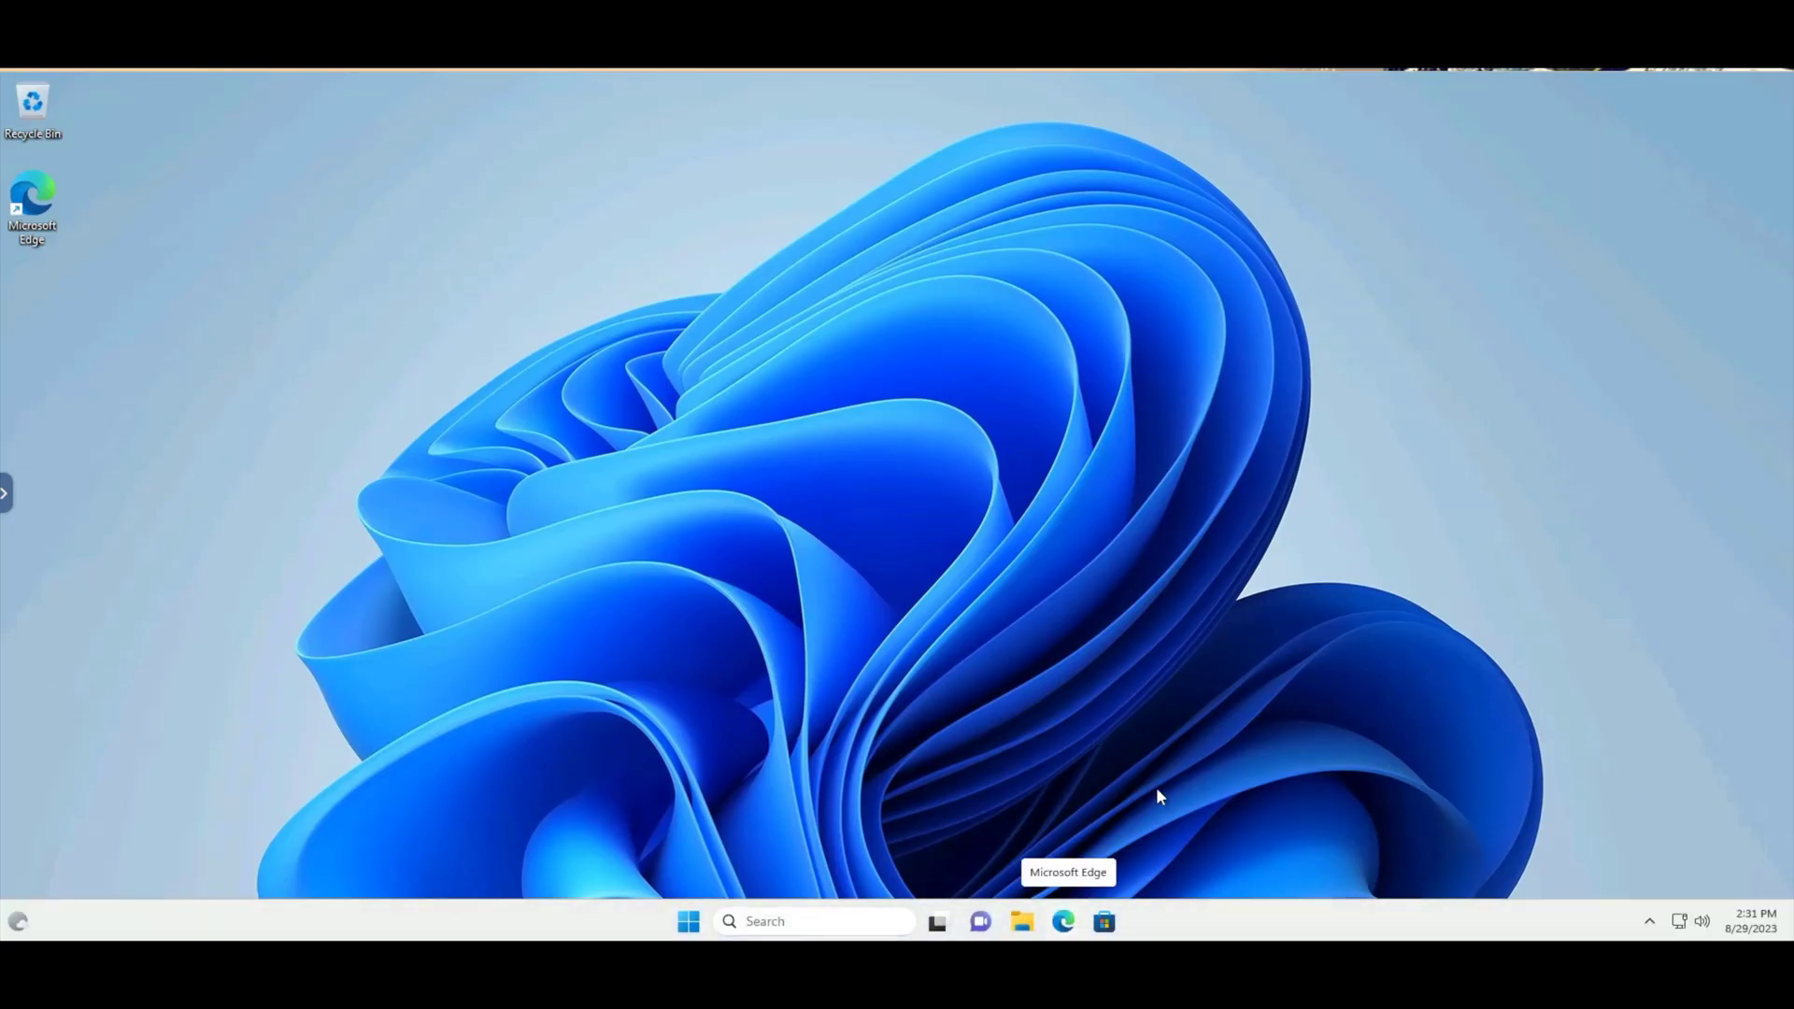
- Look at the Microsoft Store from Start, close it, and open the widgets panel
{"action": "left_click", "coordinate": [689, 923]}
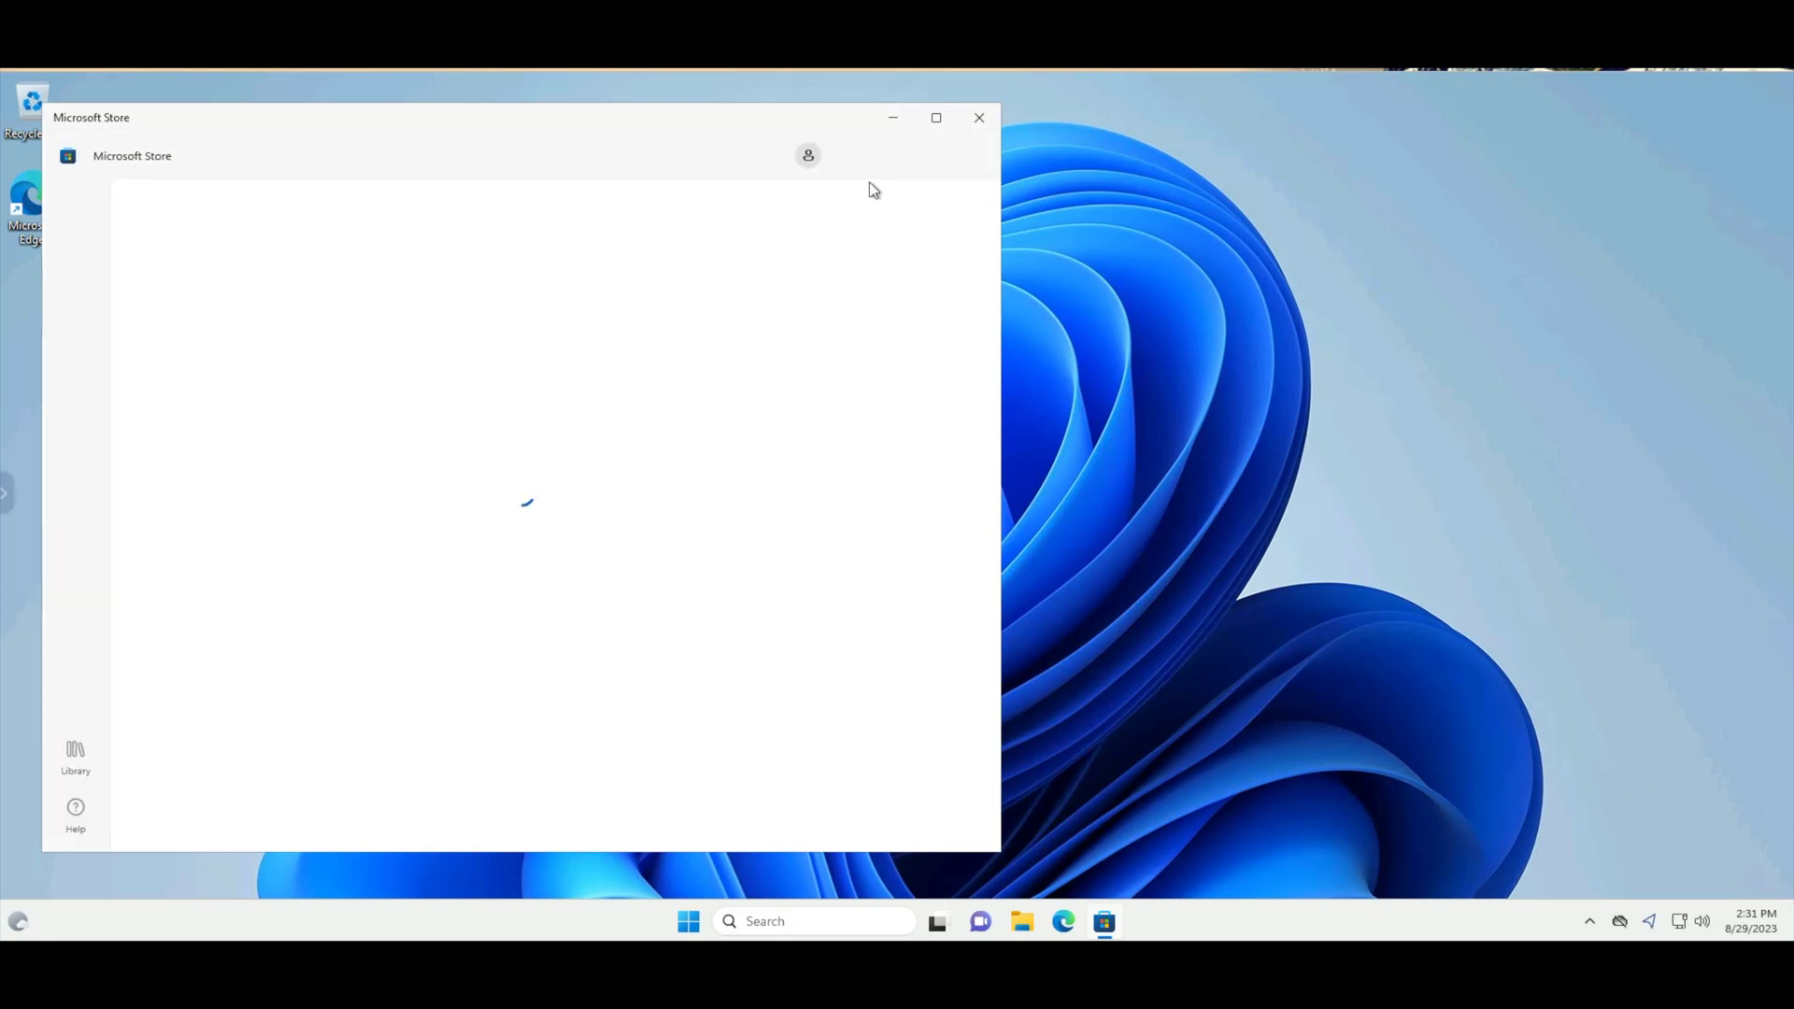
{"action": "mouse_move", "coordinate": [937, 118]}
{"action": "left_click", "coordinate": [979, 118]}
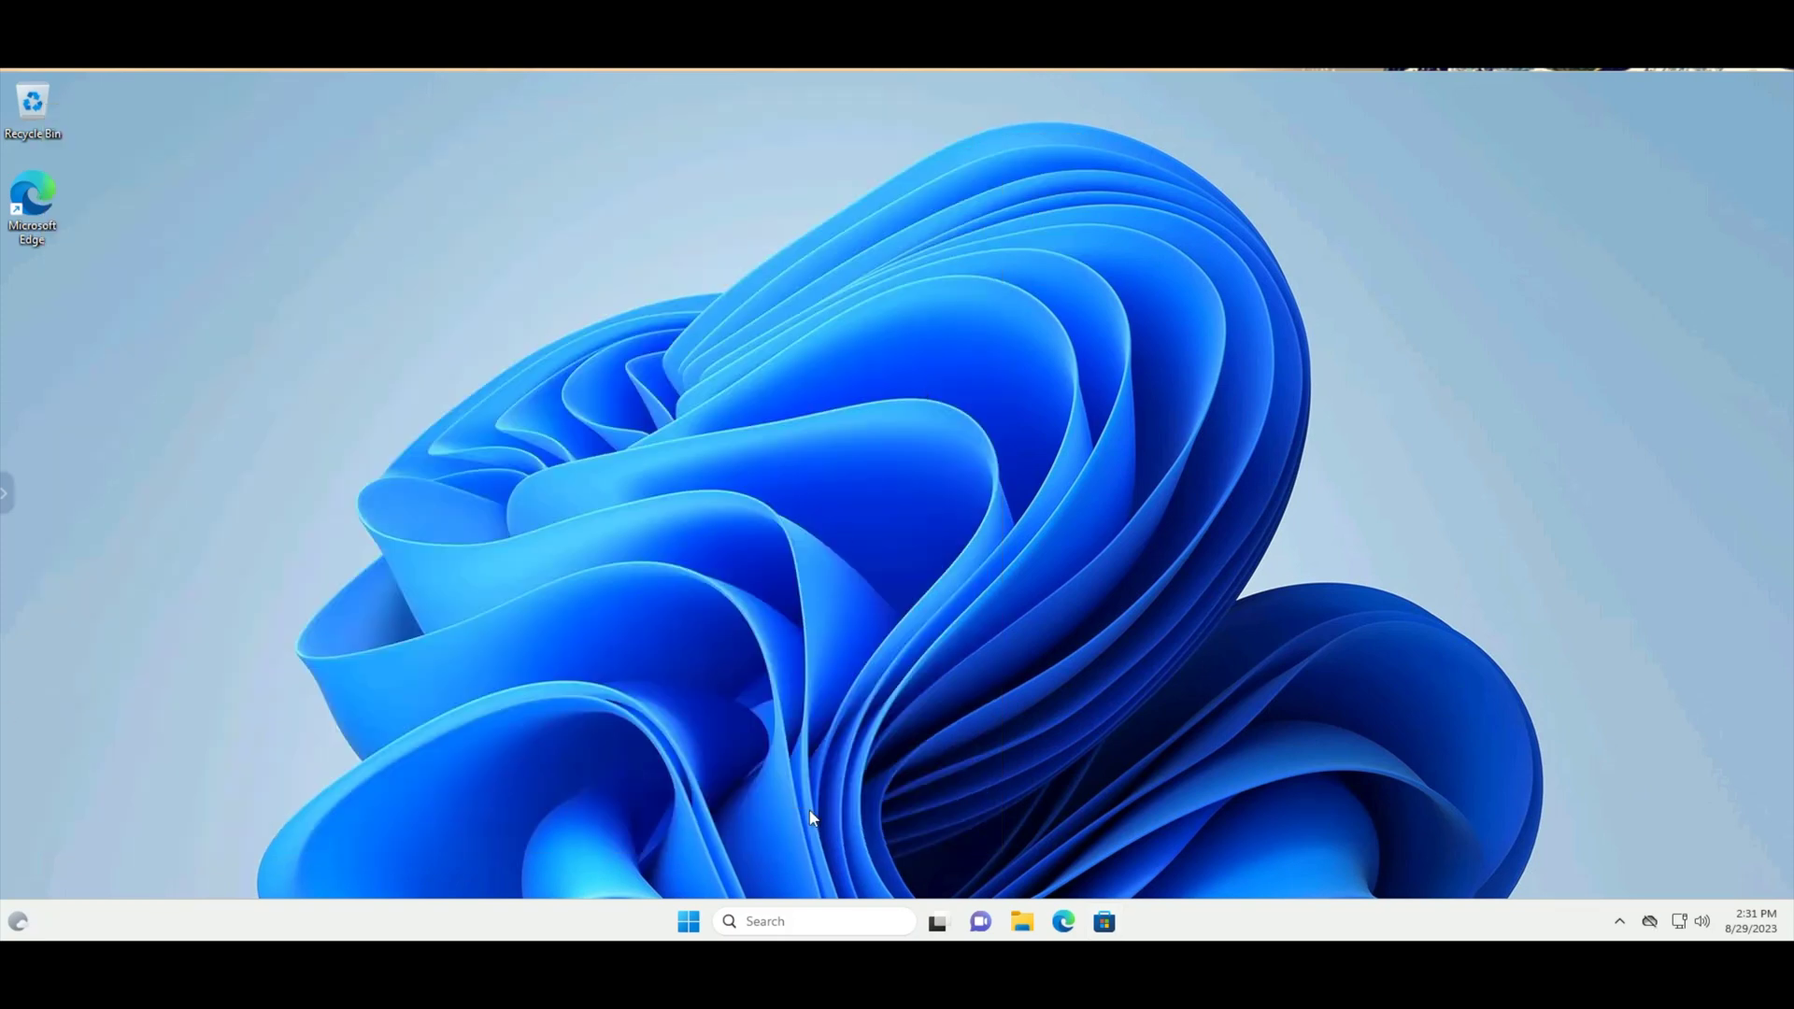
{"action": "left_click", "coordinate": [14, 925]}
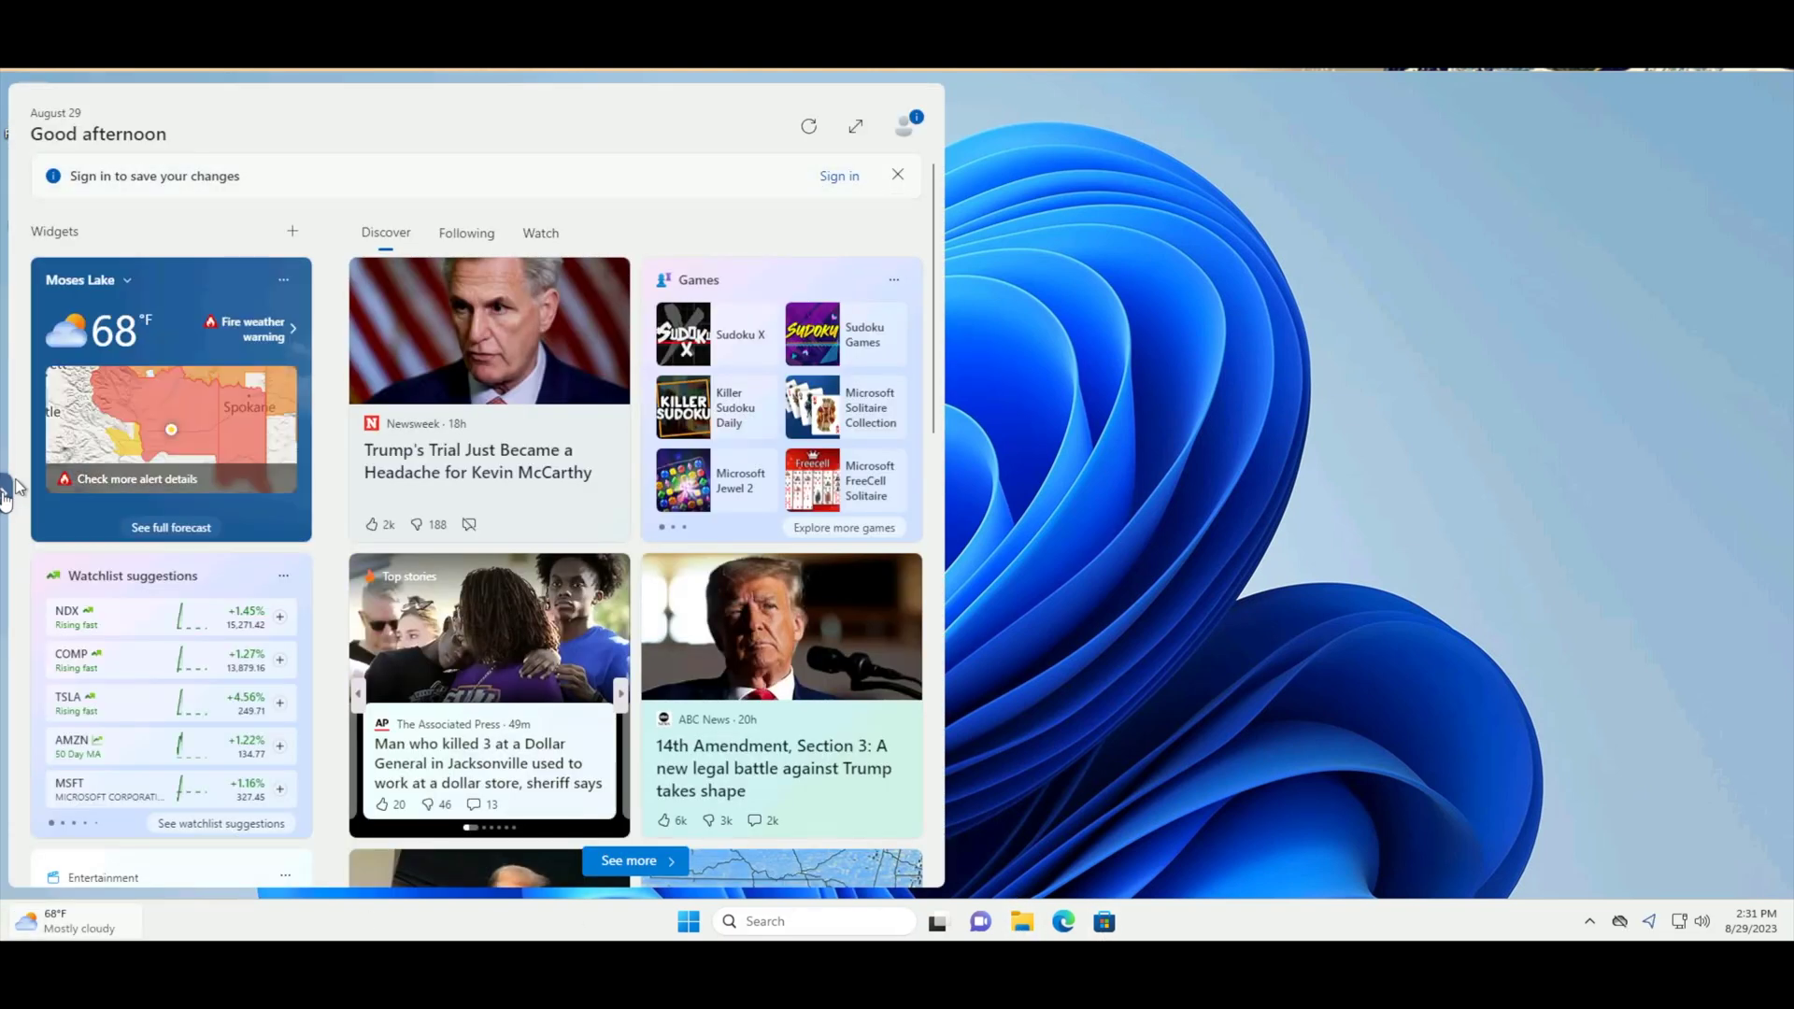
- Delete the Frontline Desktops session from the Kasm side panel
{"action": "left_click", "coordinate": [5, 491]}
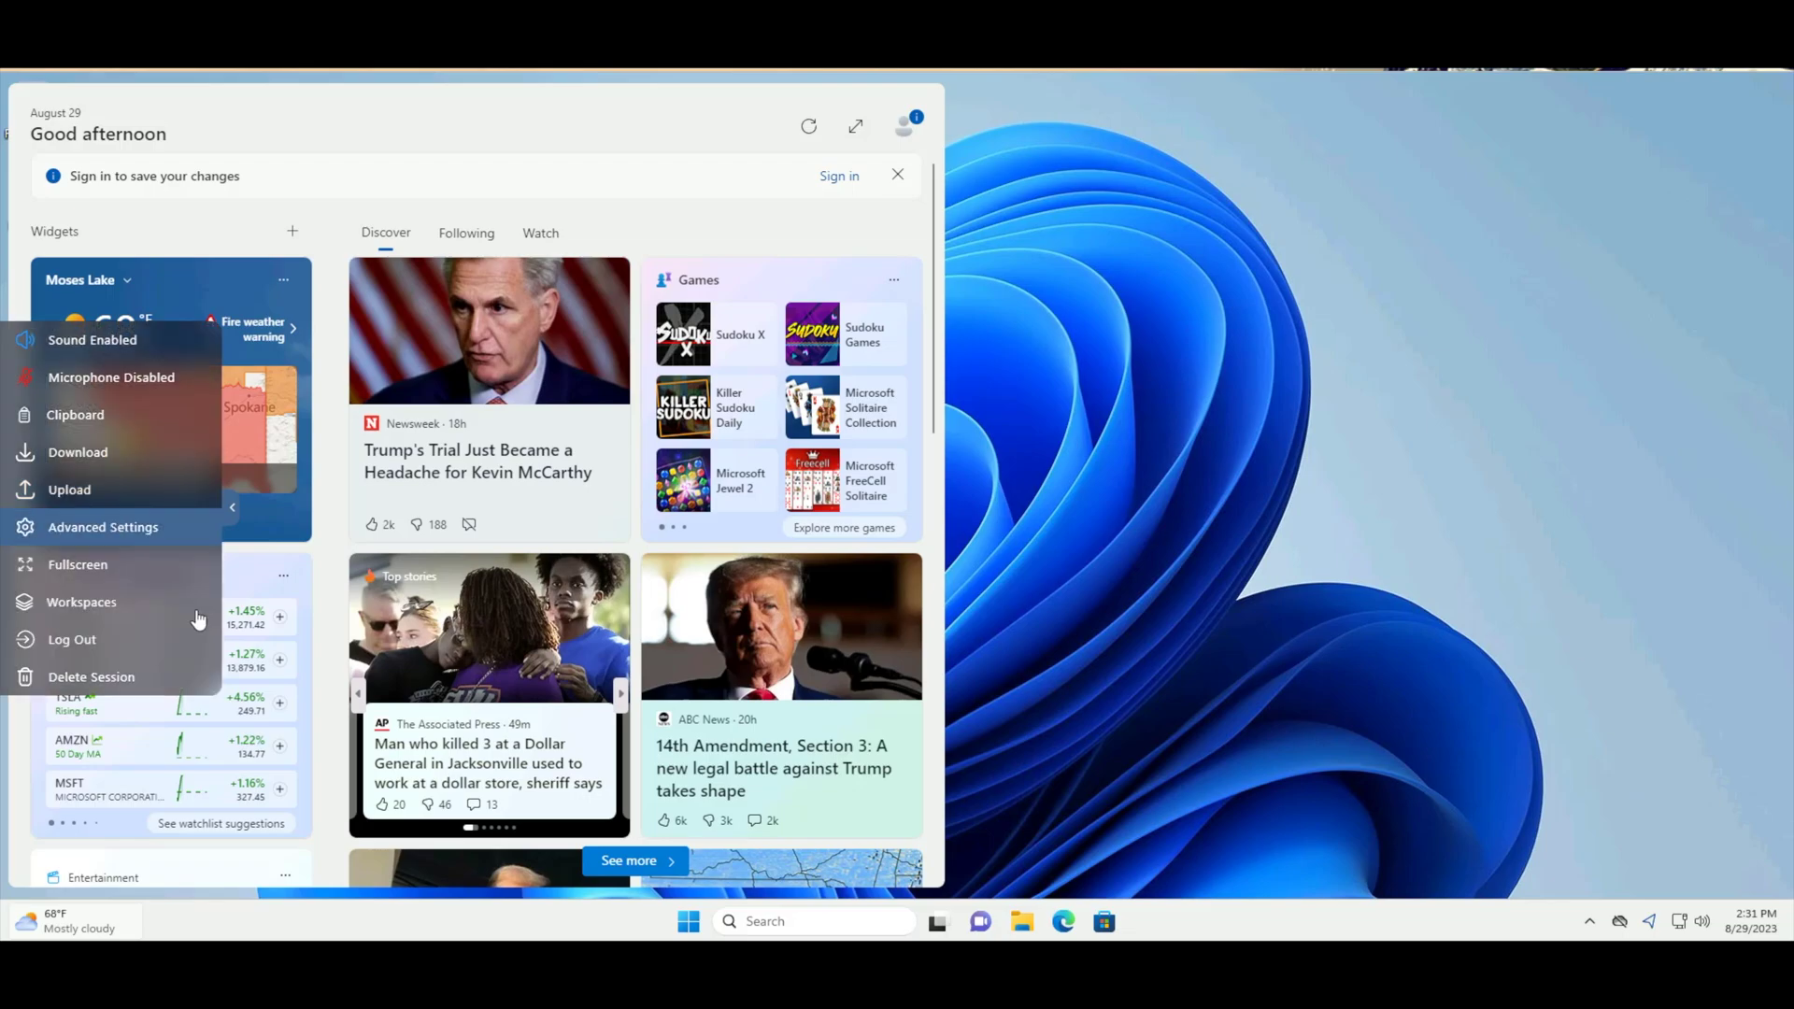
{"action": "left_click", "coordinate": [136, 676]}
{"action": "left_click", "coordinate": [915, 582]}
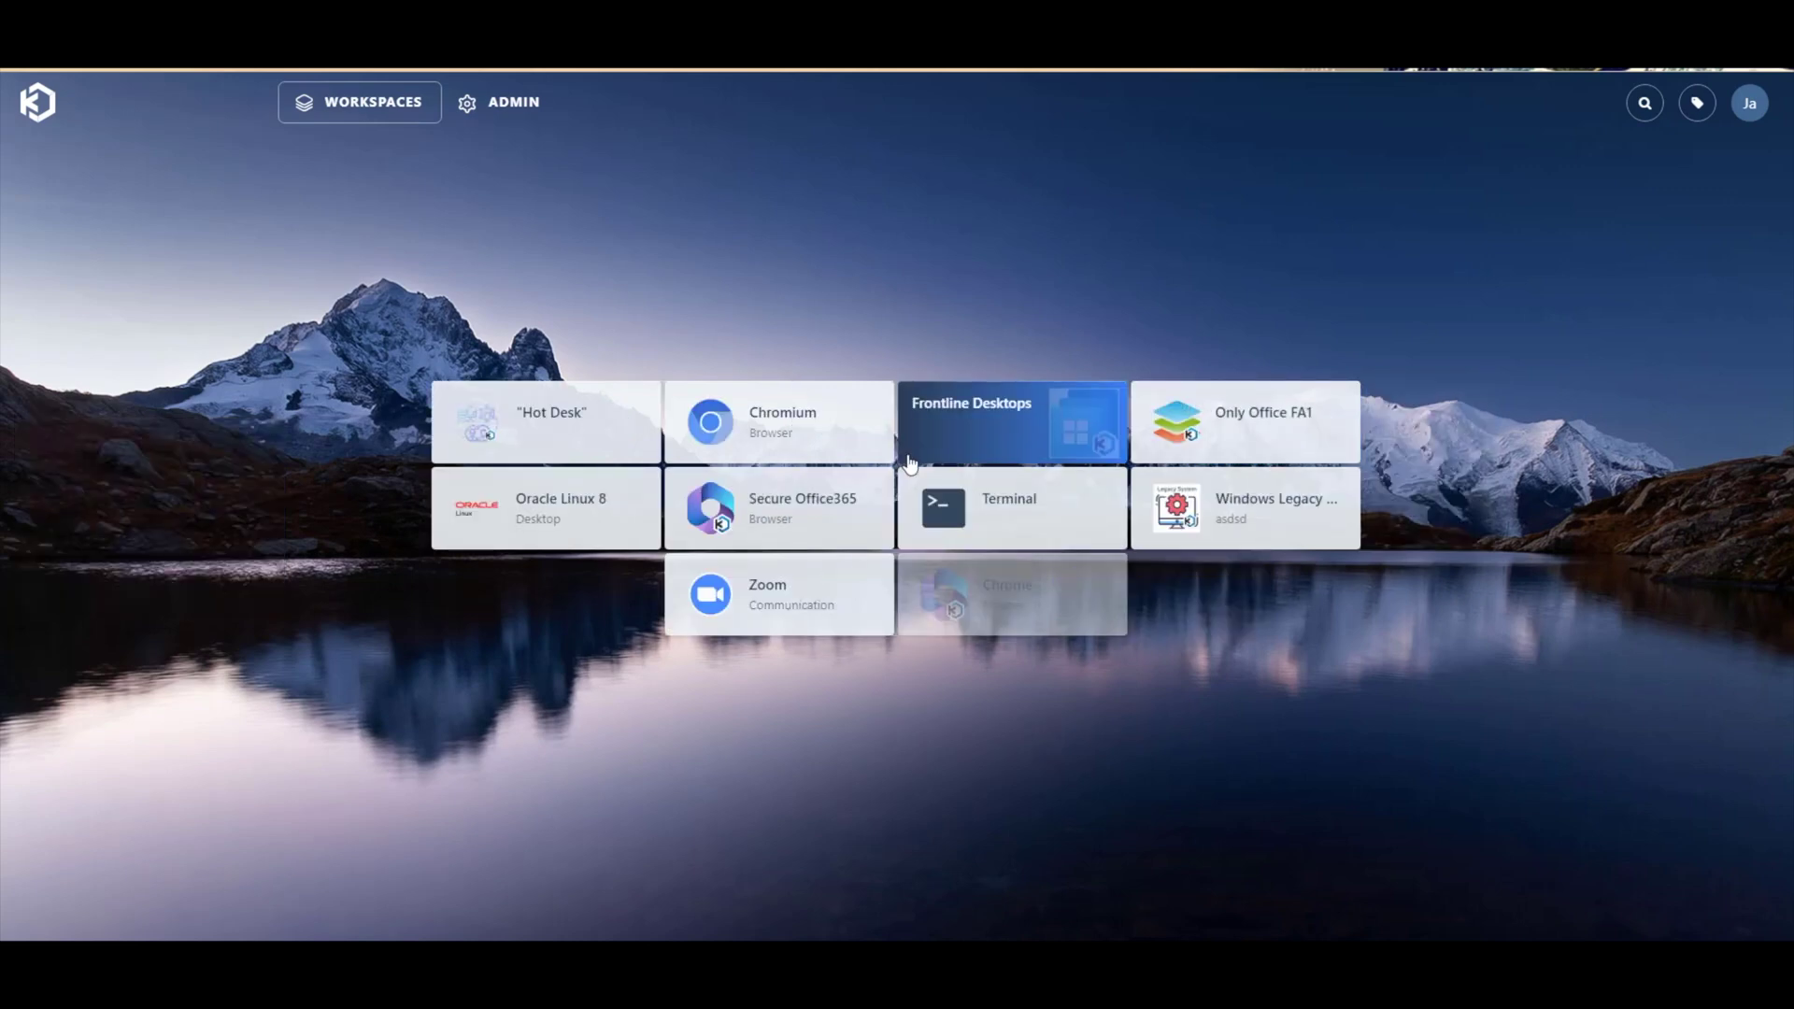
- Launch an Only Office FA1 session from its workspace tile
{"action": "left_click", "coordinate": [1257, 453]}
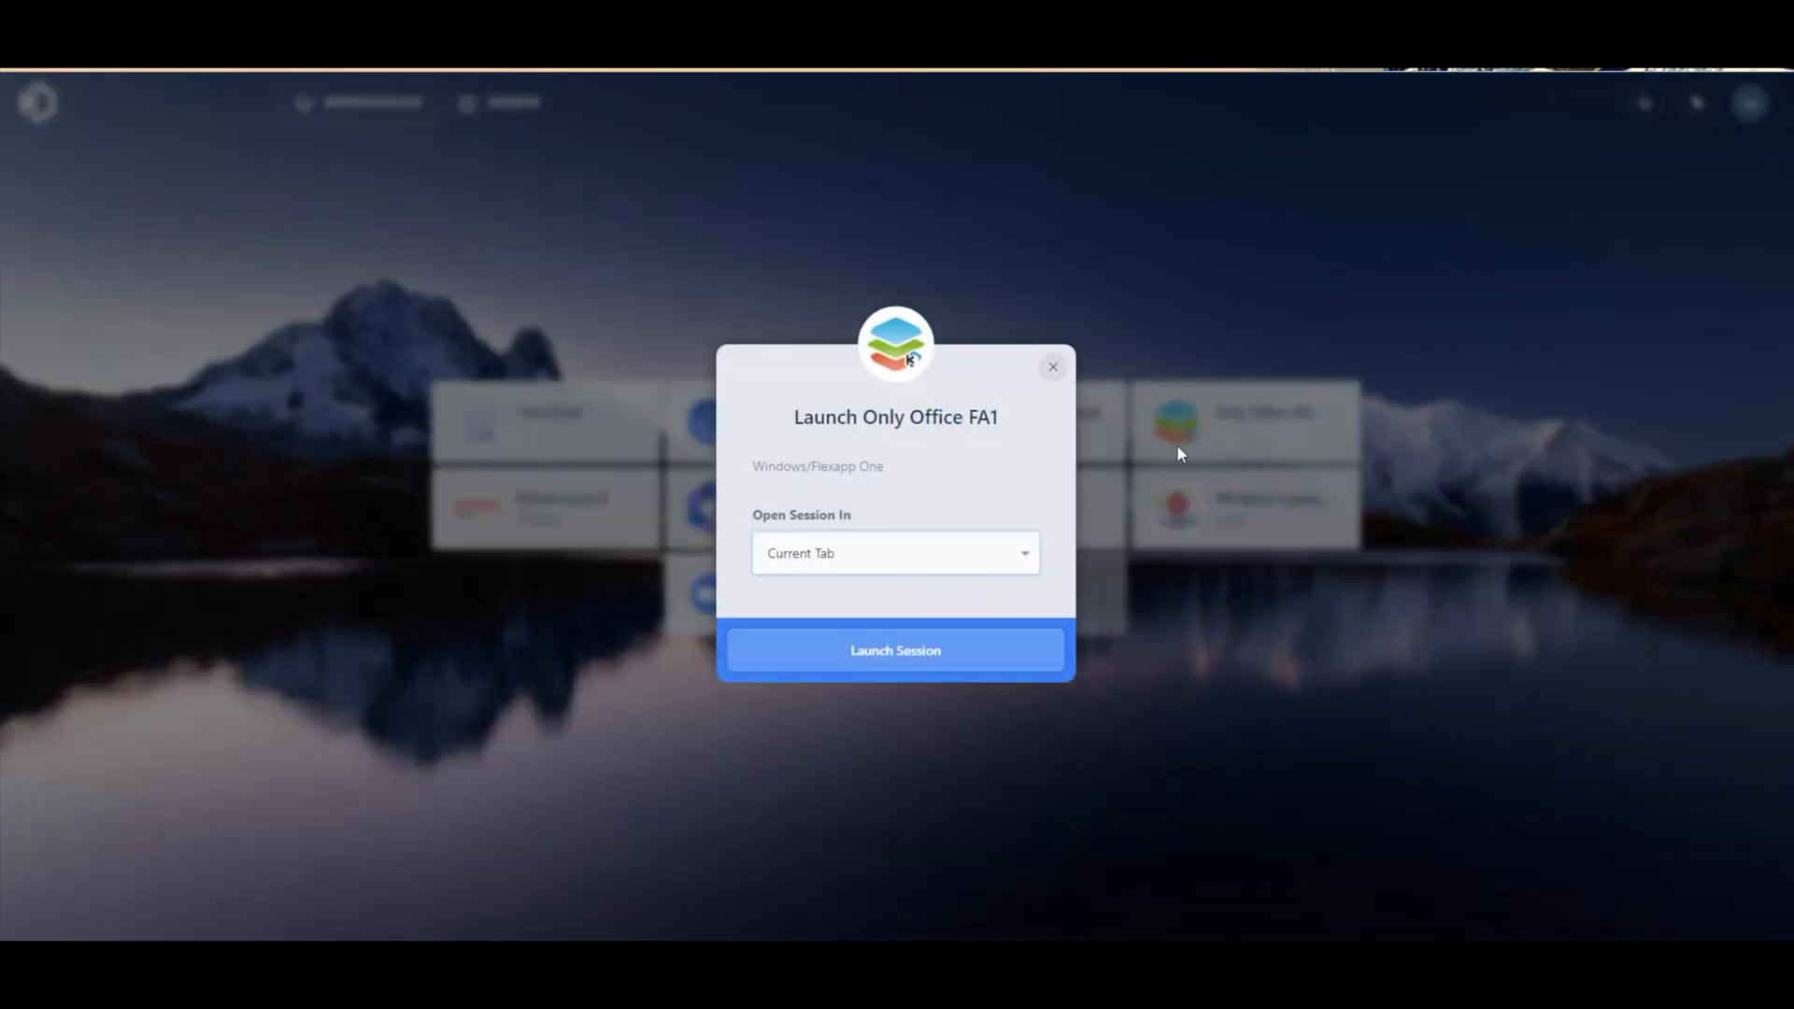
{"action": "left_click", "coordinate": [890, 646]}
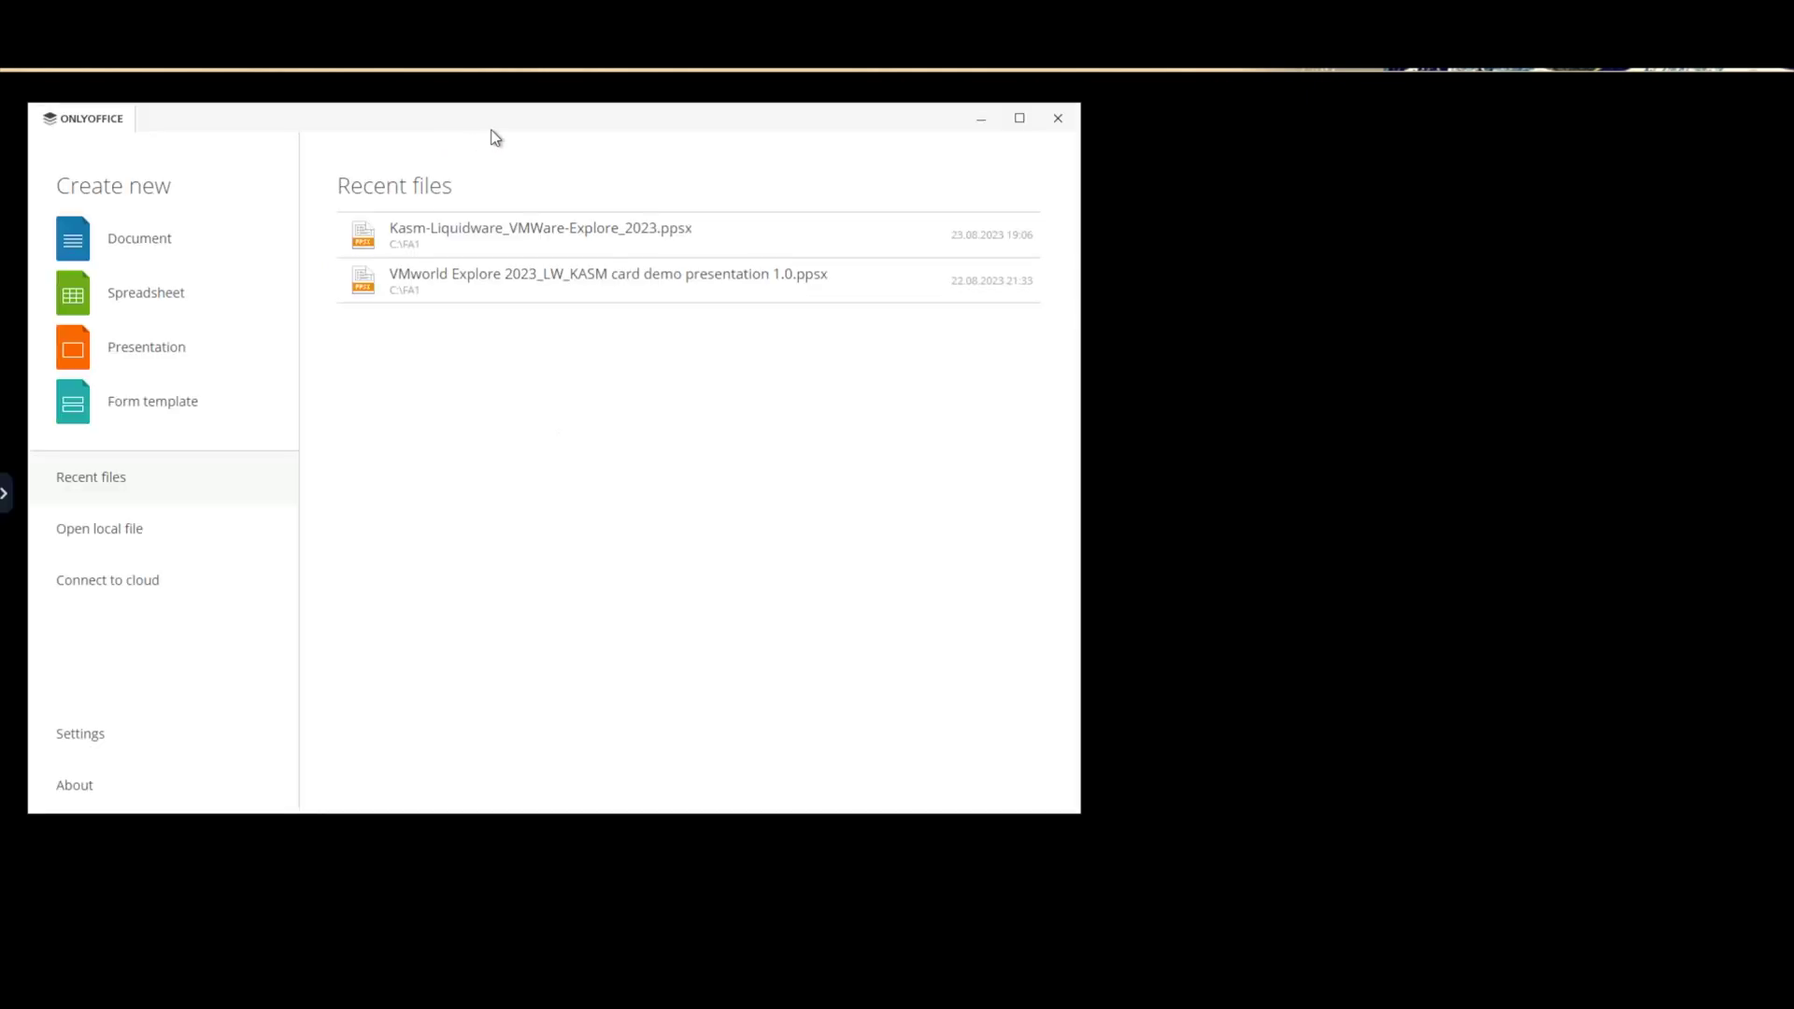
- Maximize the ONLYOFFICE window and open Kasm-Liquidware_VMWare-Explore_2023.ppsx from Recent files
{"action": "double_click", "coordinate": [490, 129]}
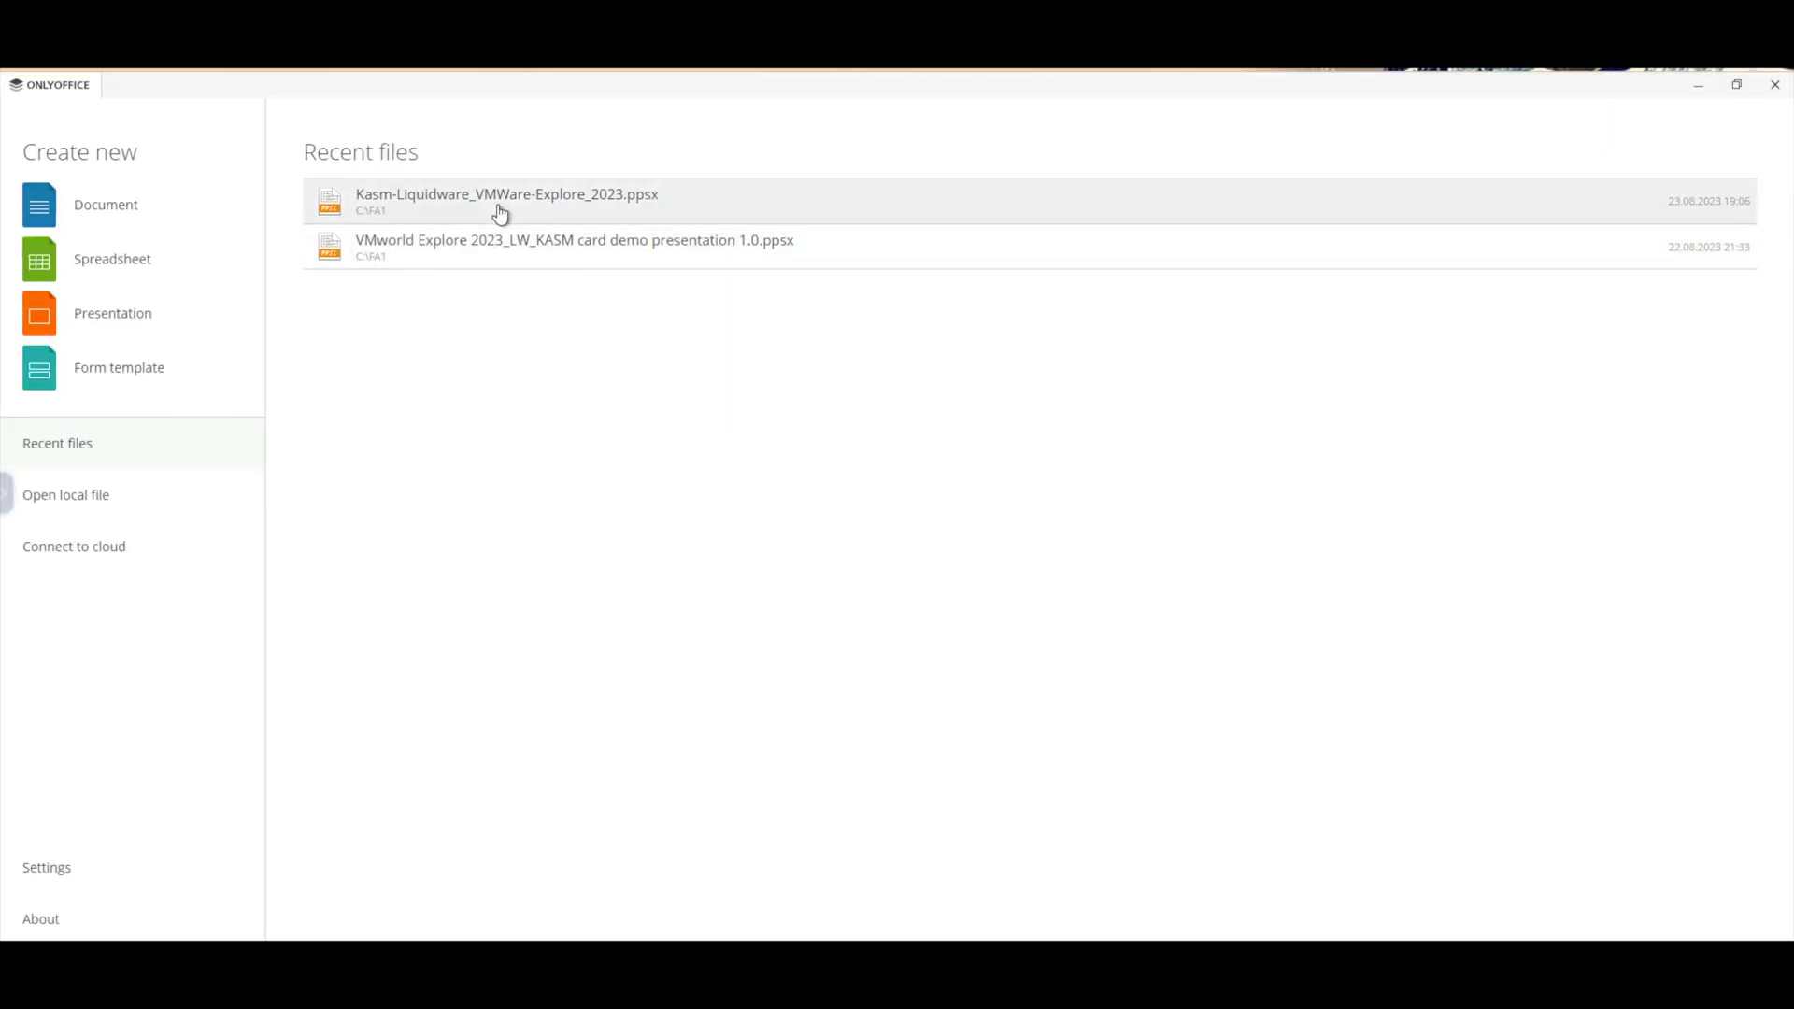
{"action": "left_click", "coordinate": [503, 207]}
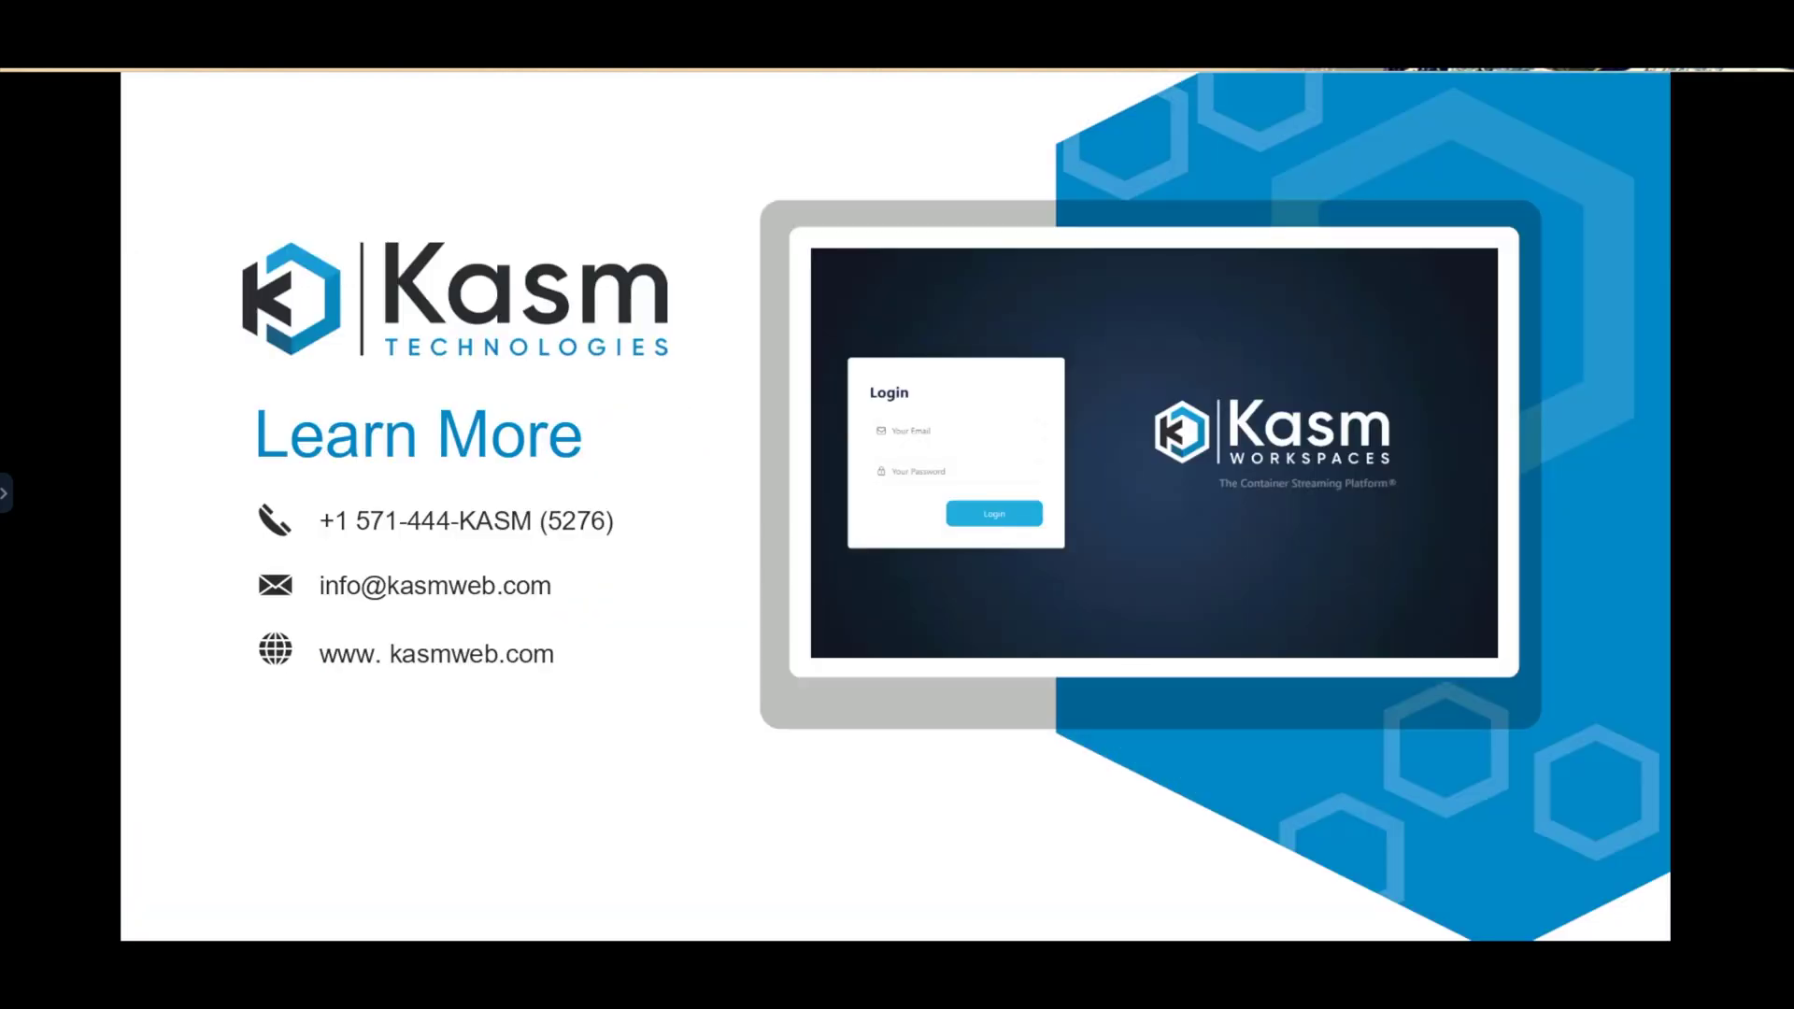
- Exit the slide preview and delete the Only Office FA1 session via the Kasm side panel
{"action": "left_click", "coordinate": [652, 420]}
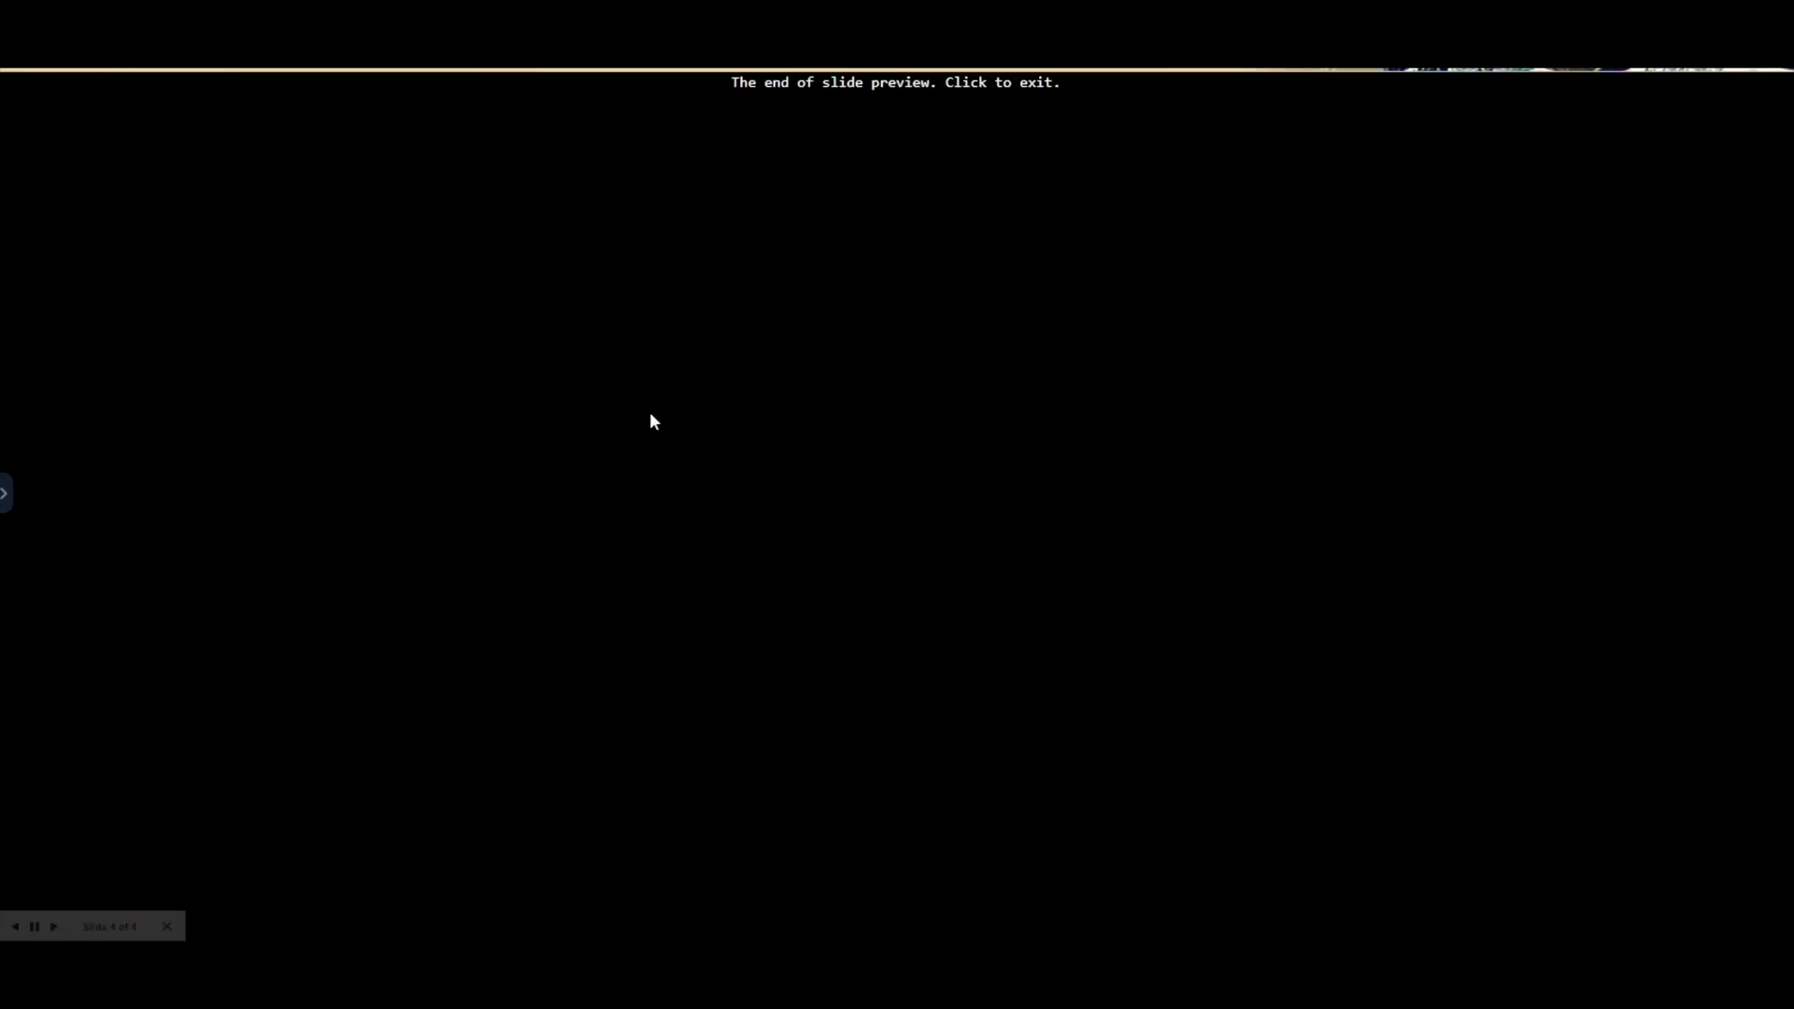
{"action": "left_click", "coordinate": [653, 416]}
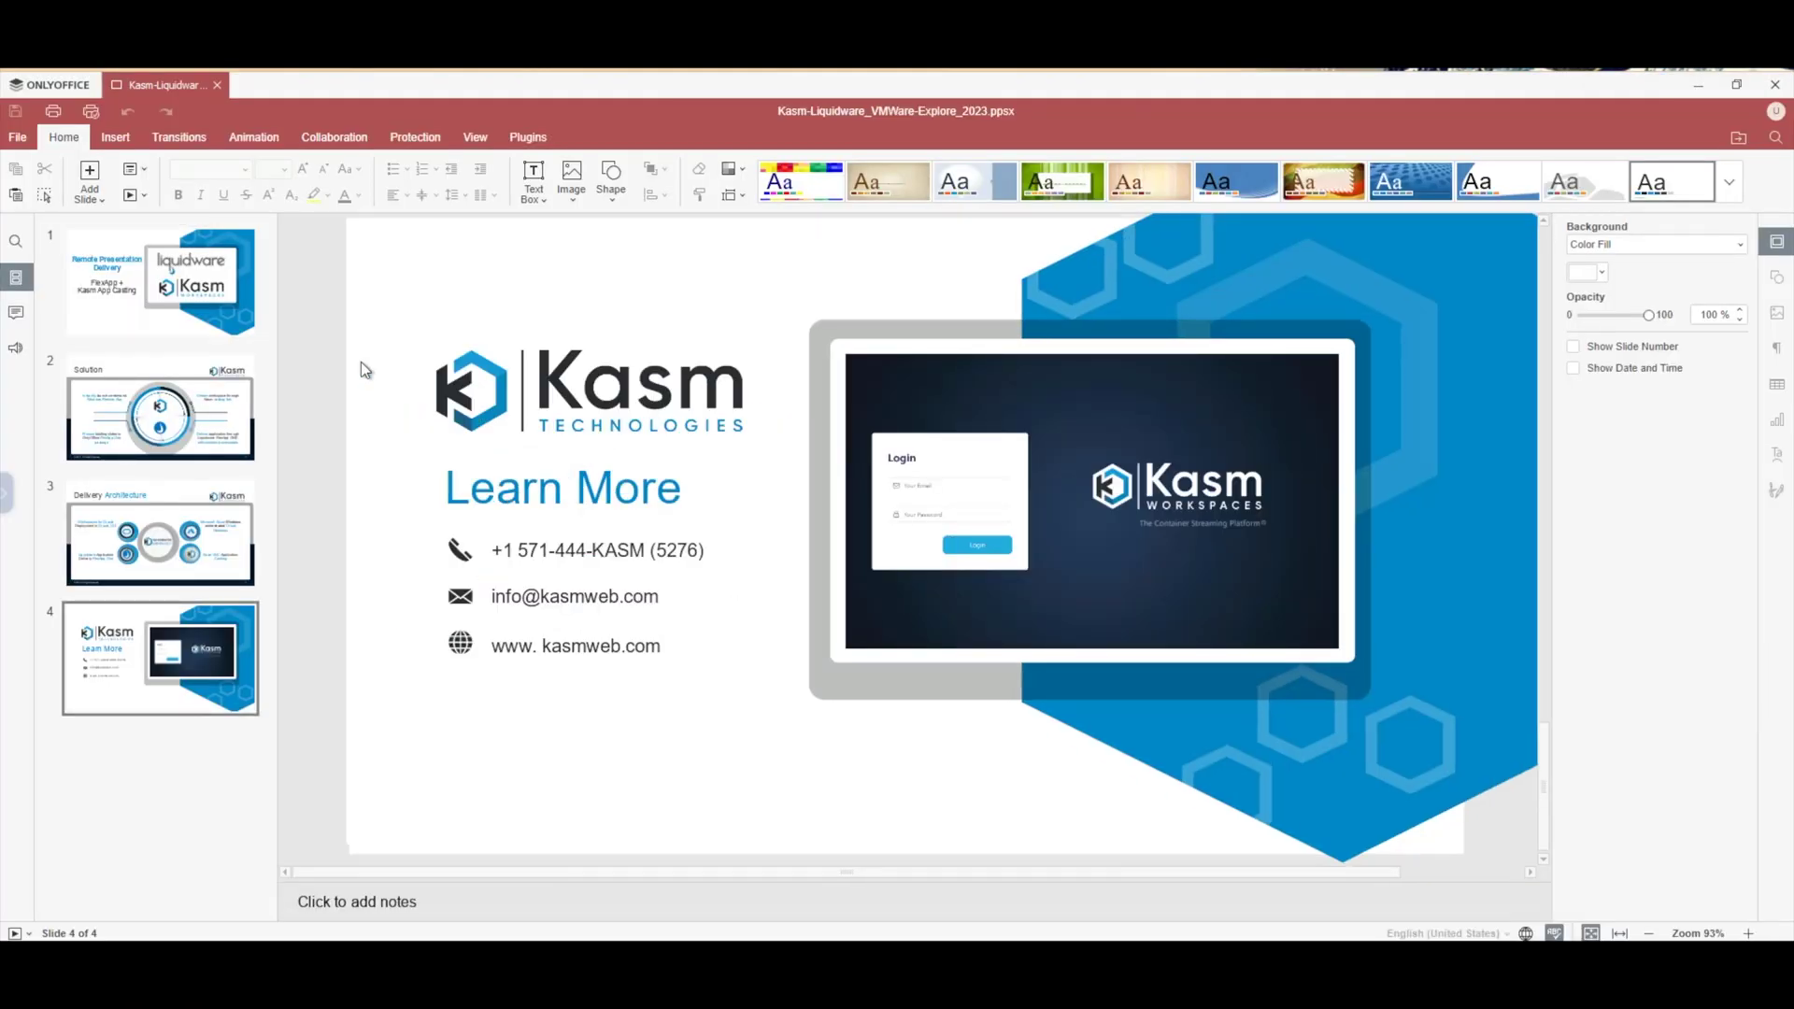
{"action": "left_click", "coordinate": [8, 497]}
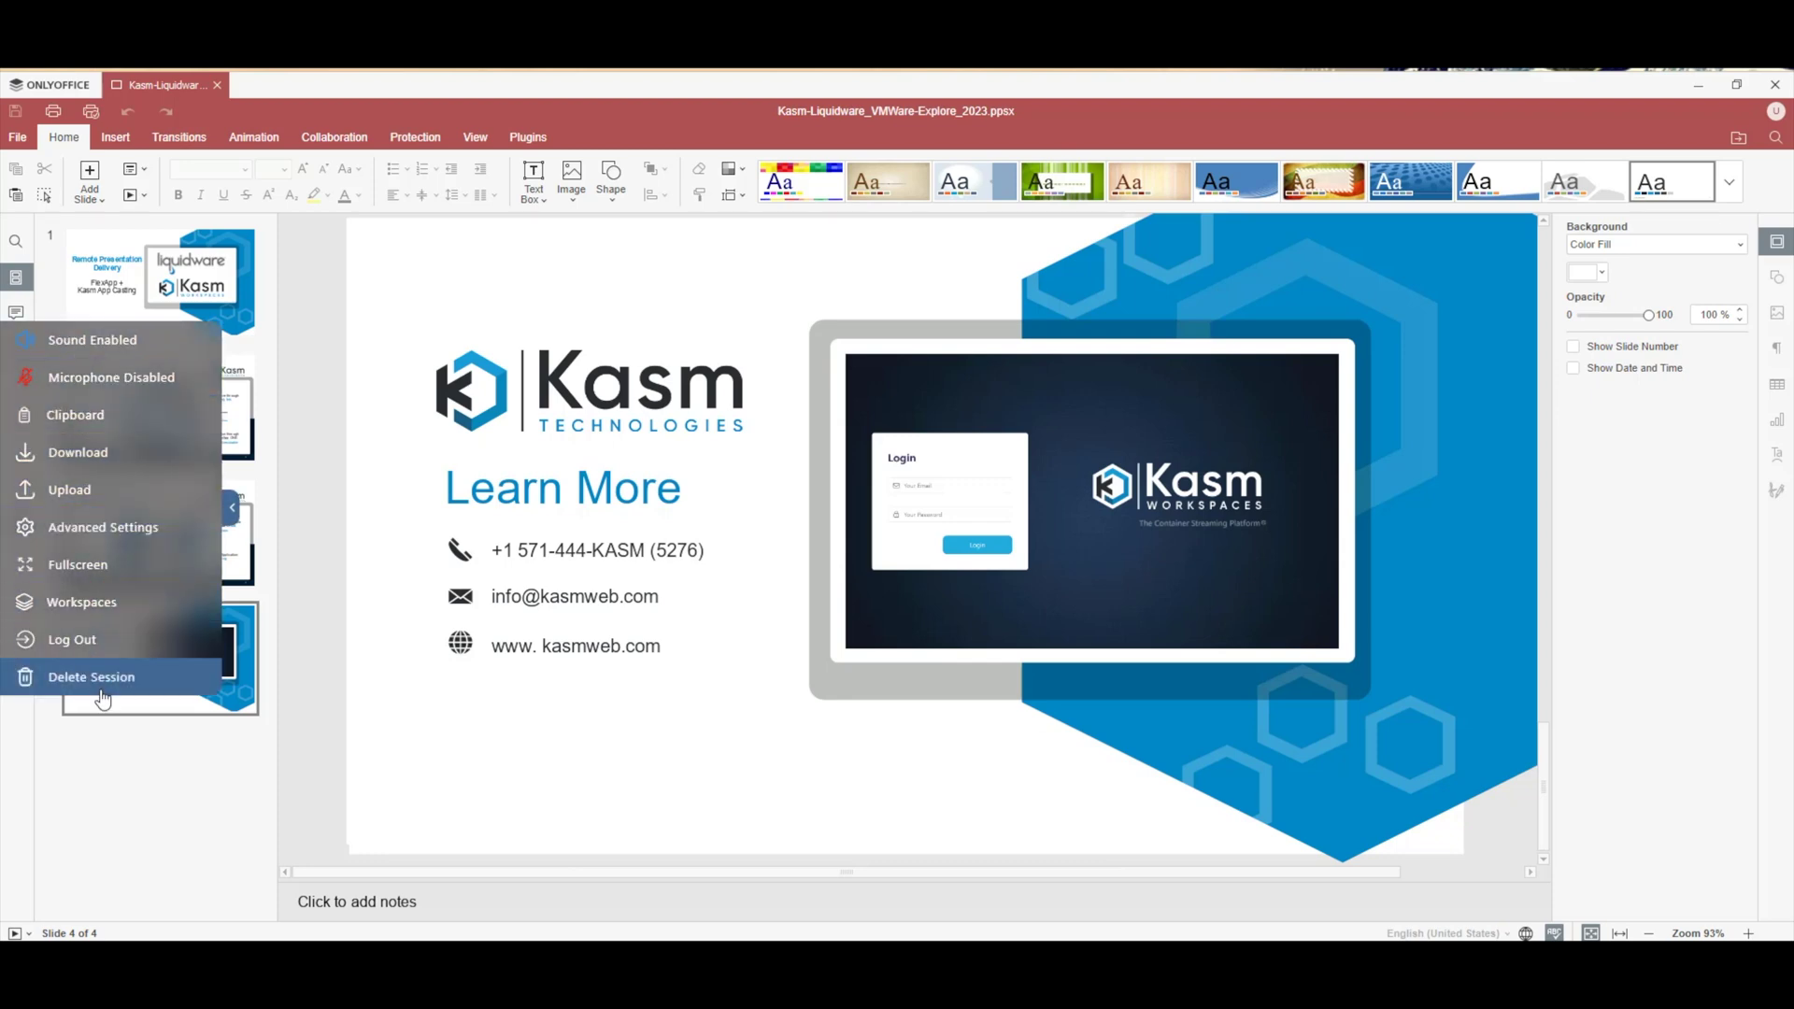
{"action": "left_click", "coordinate": [109, 692]}
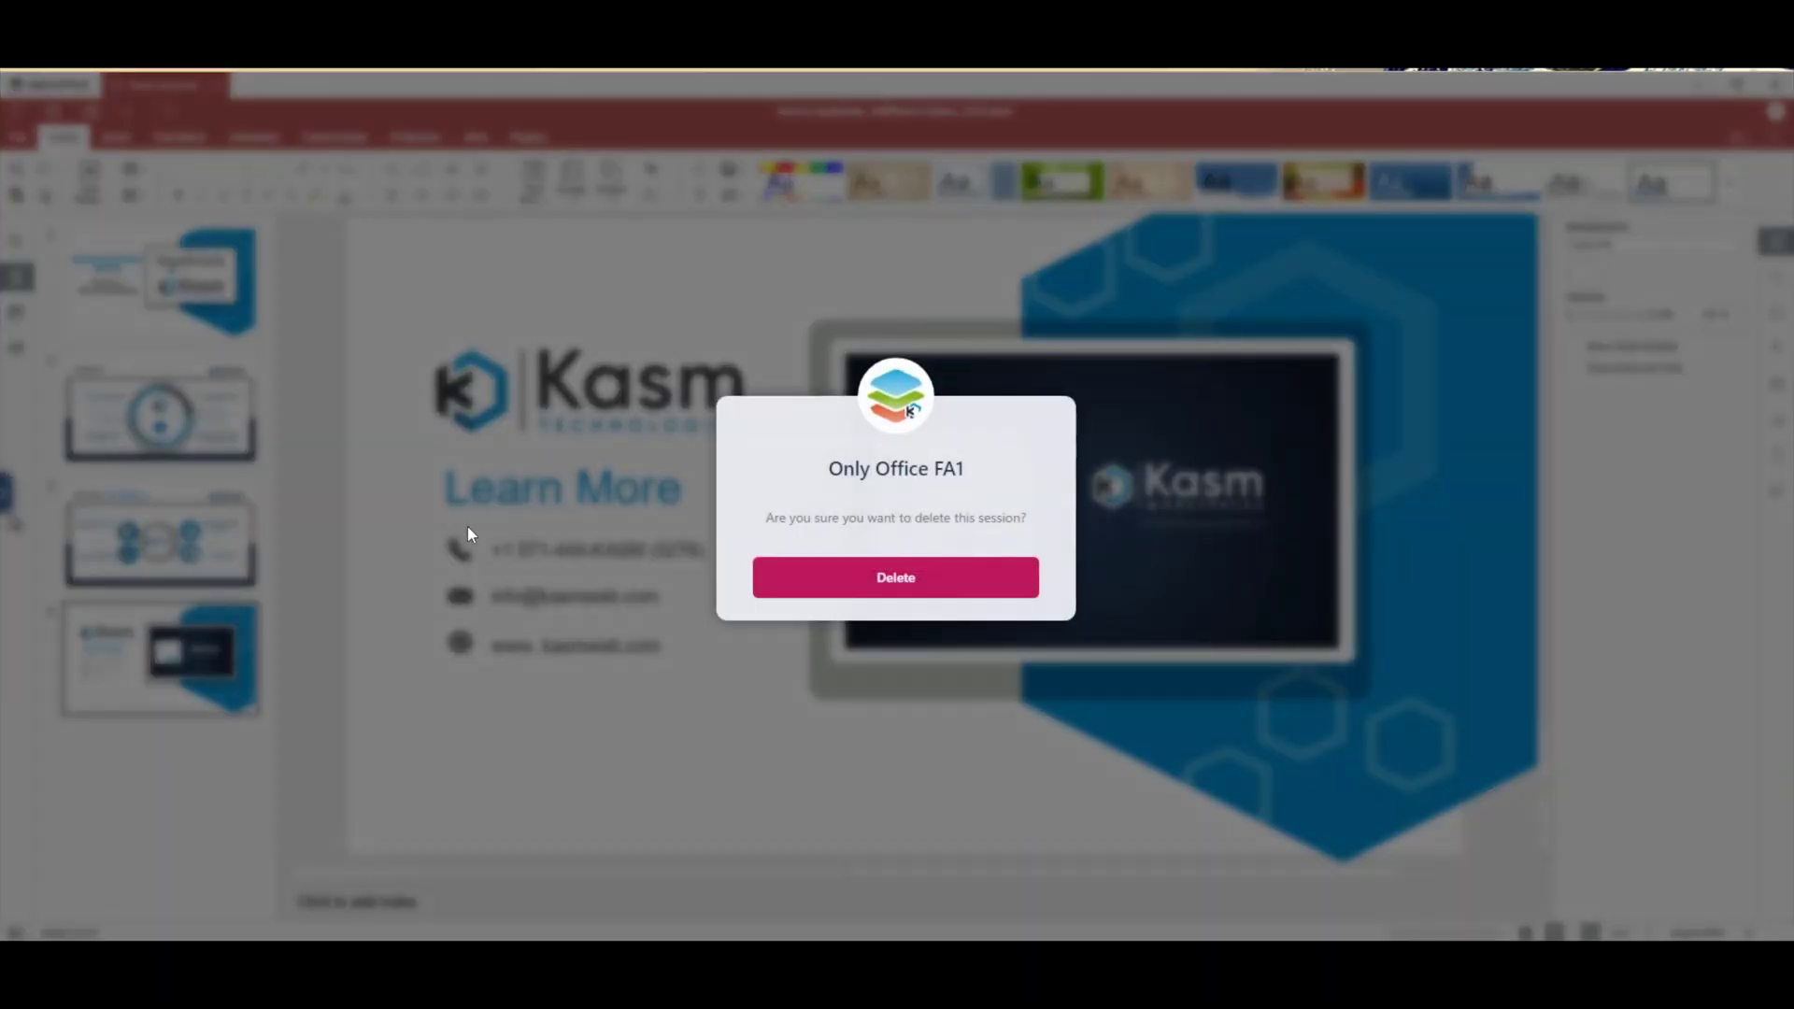
{"action": "left_click", "coordinate": [875, 579]}
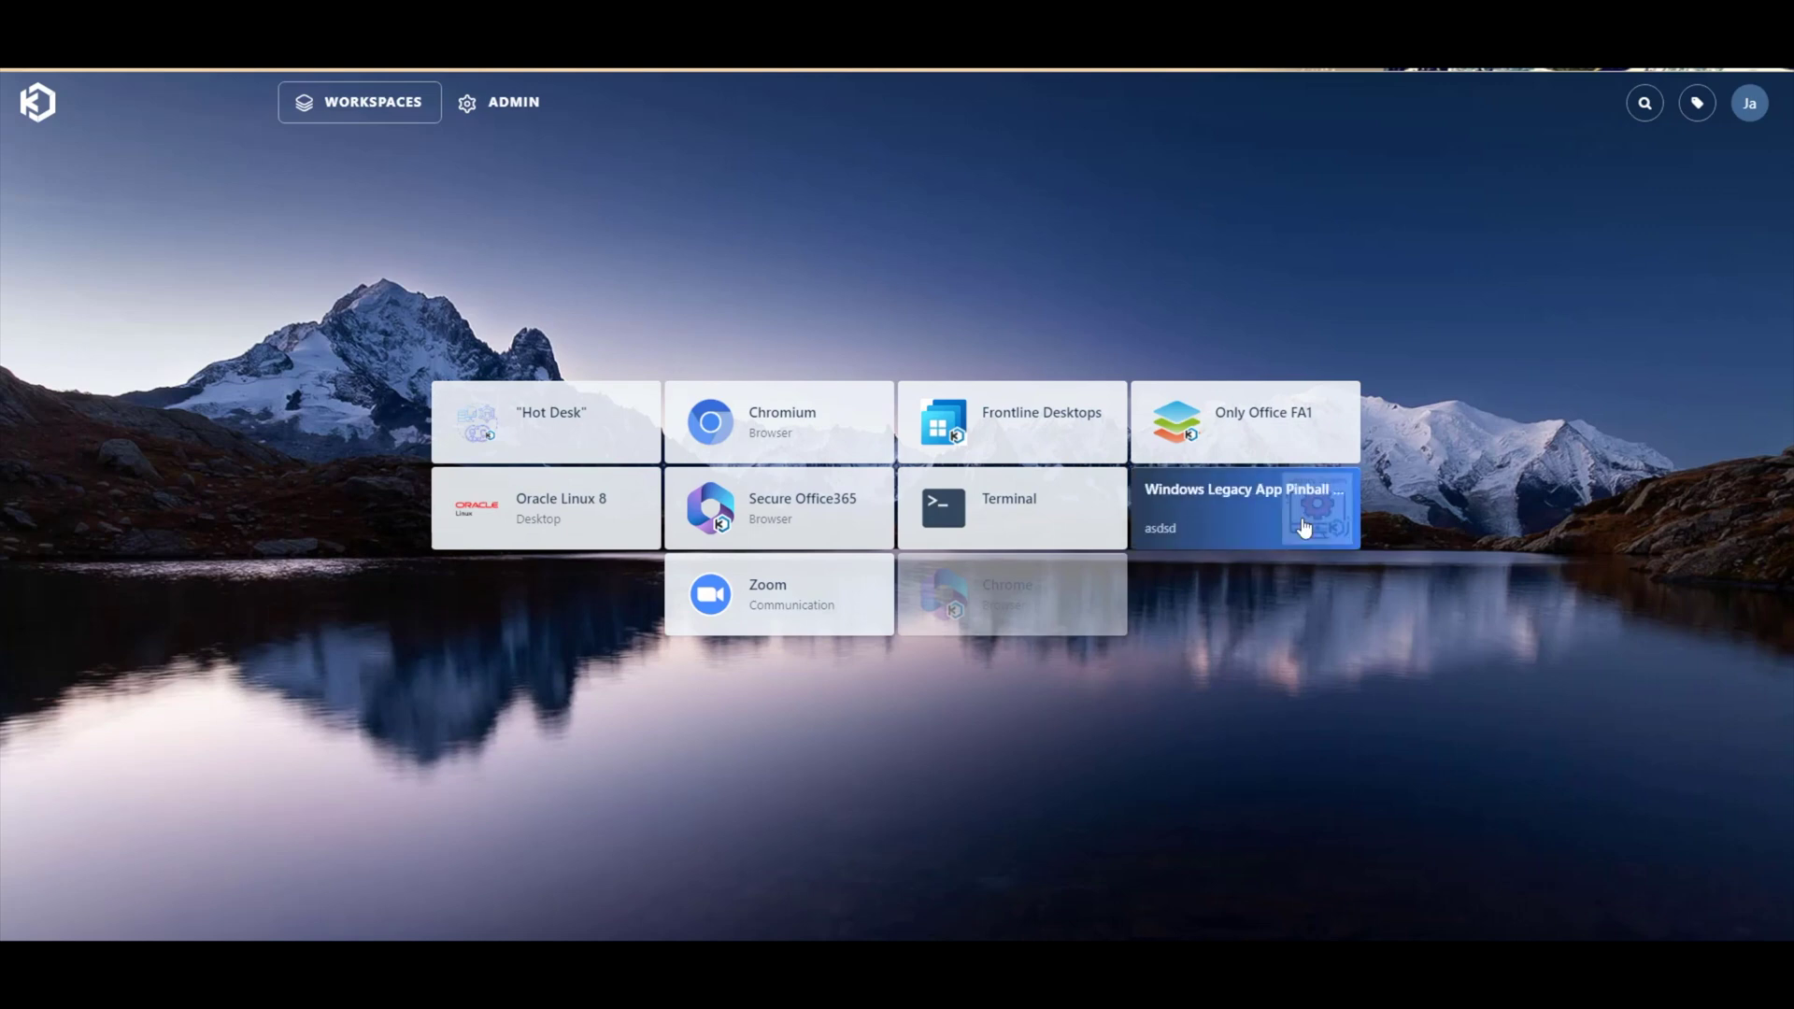
- Launch the Windows Legacy App Pinball FA1 workspace in the current tab
{"action": "left_click", "coordinate": [1234, 520]}
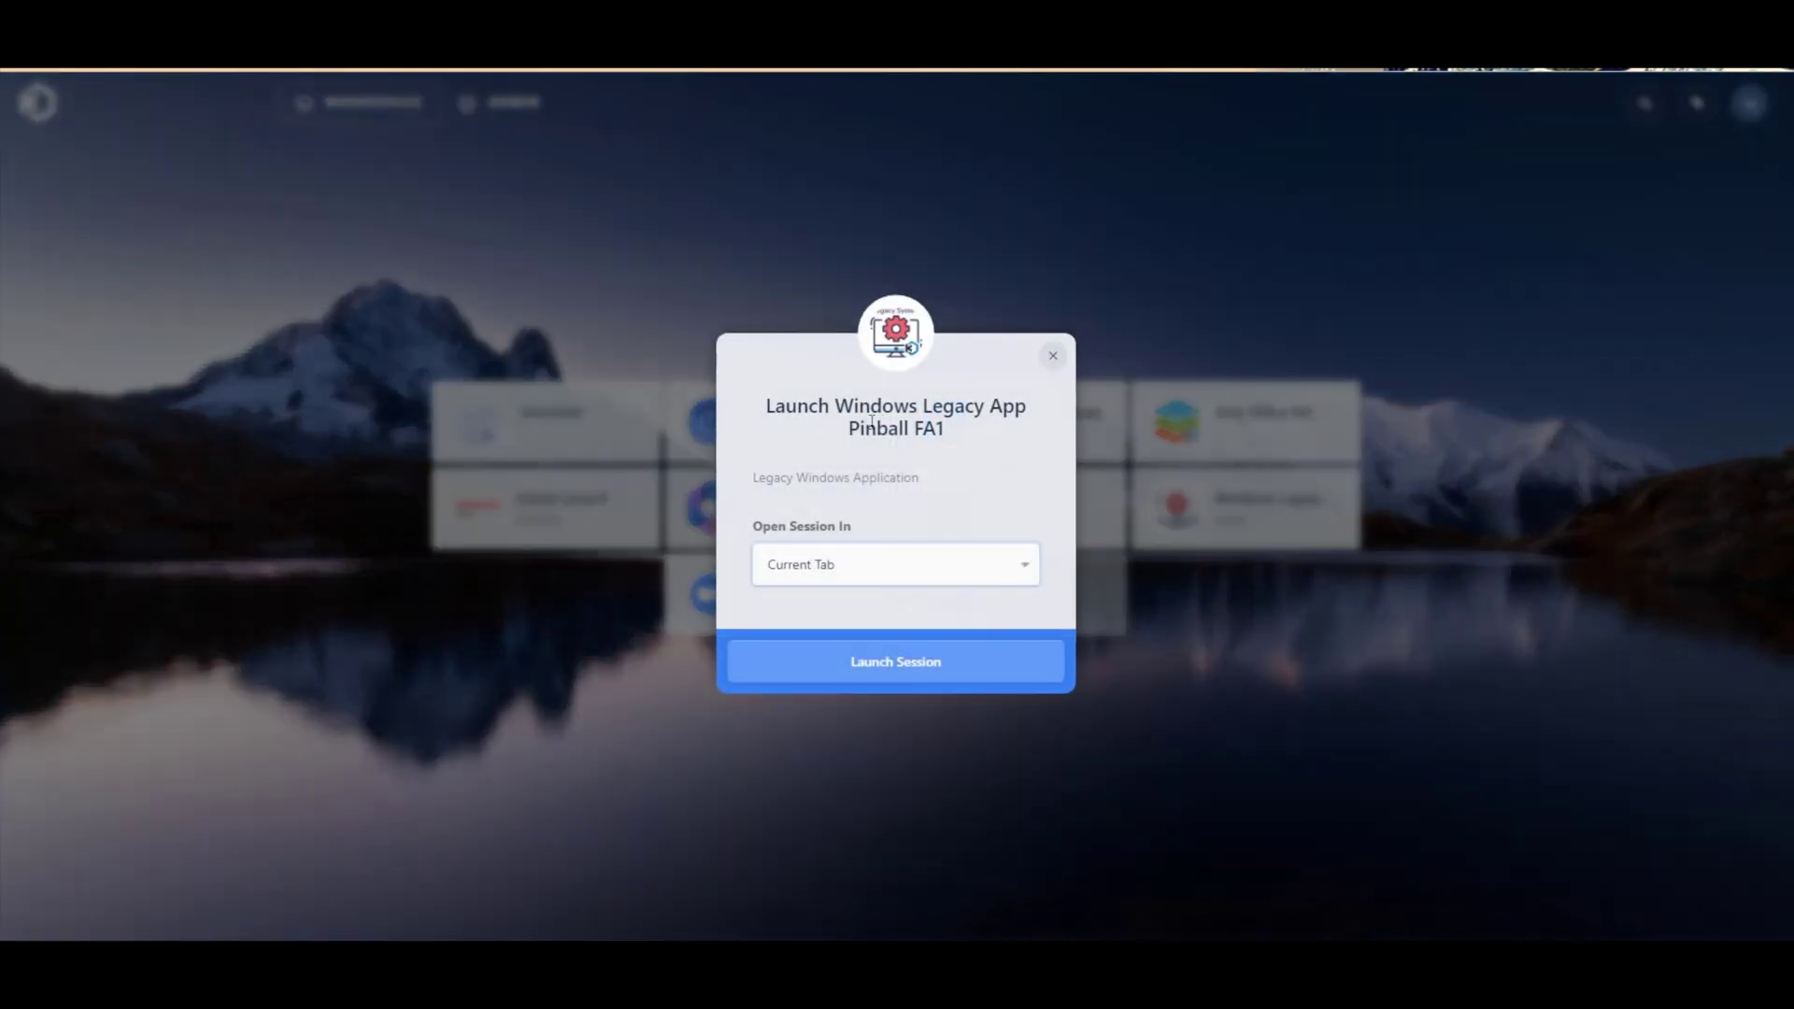
{"action": "left_click", "coordinate": [913, 668]}
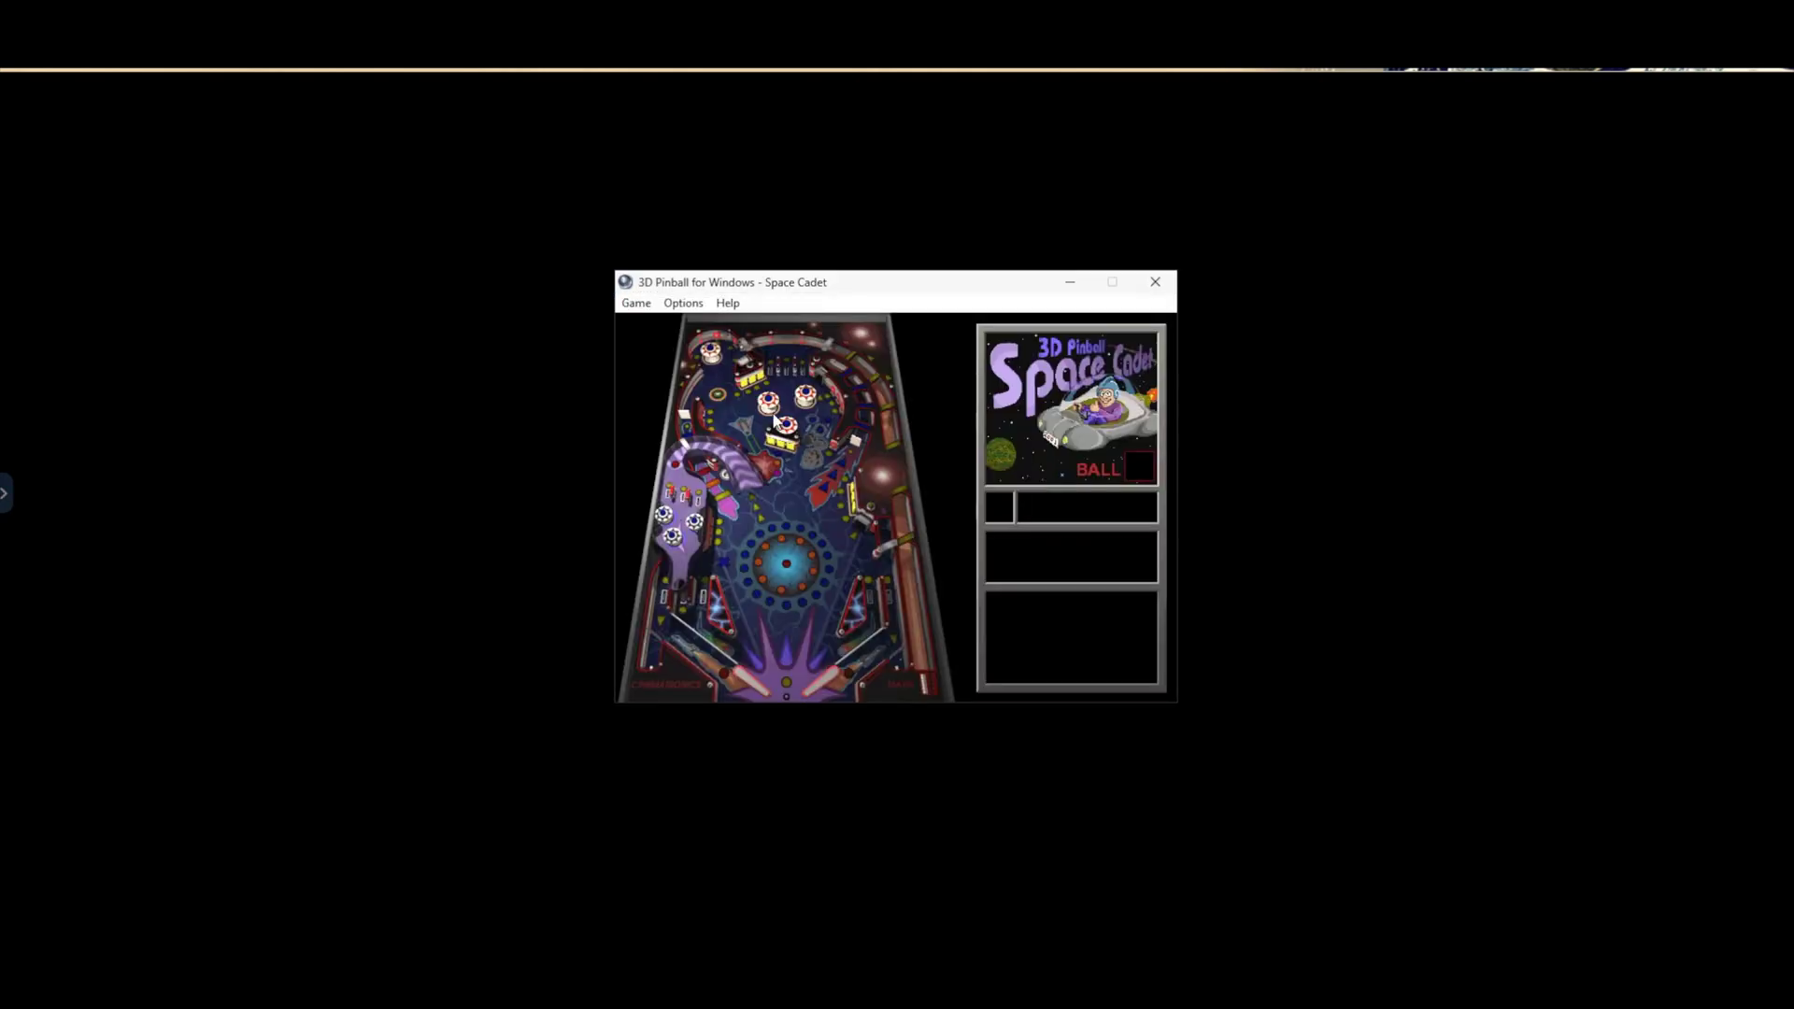
- Start and resume a new Space Cadet pinball game, playing it to 39000 points
{"action": "left_click", "coordinate": [636, 307]}
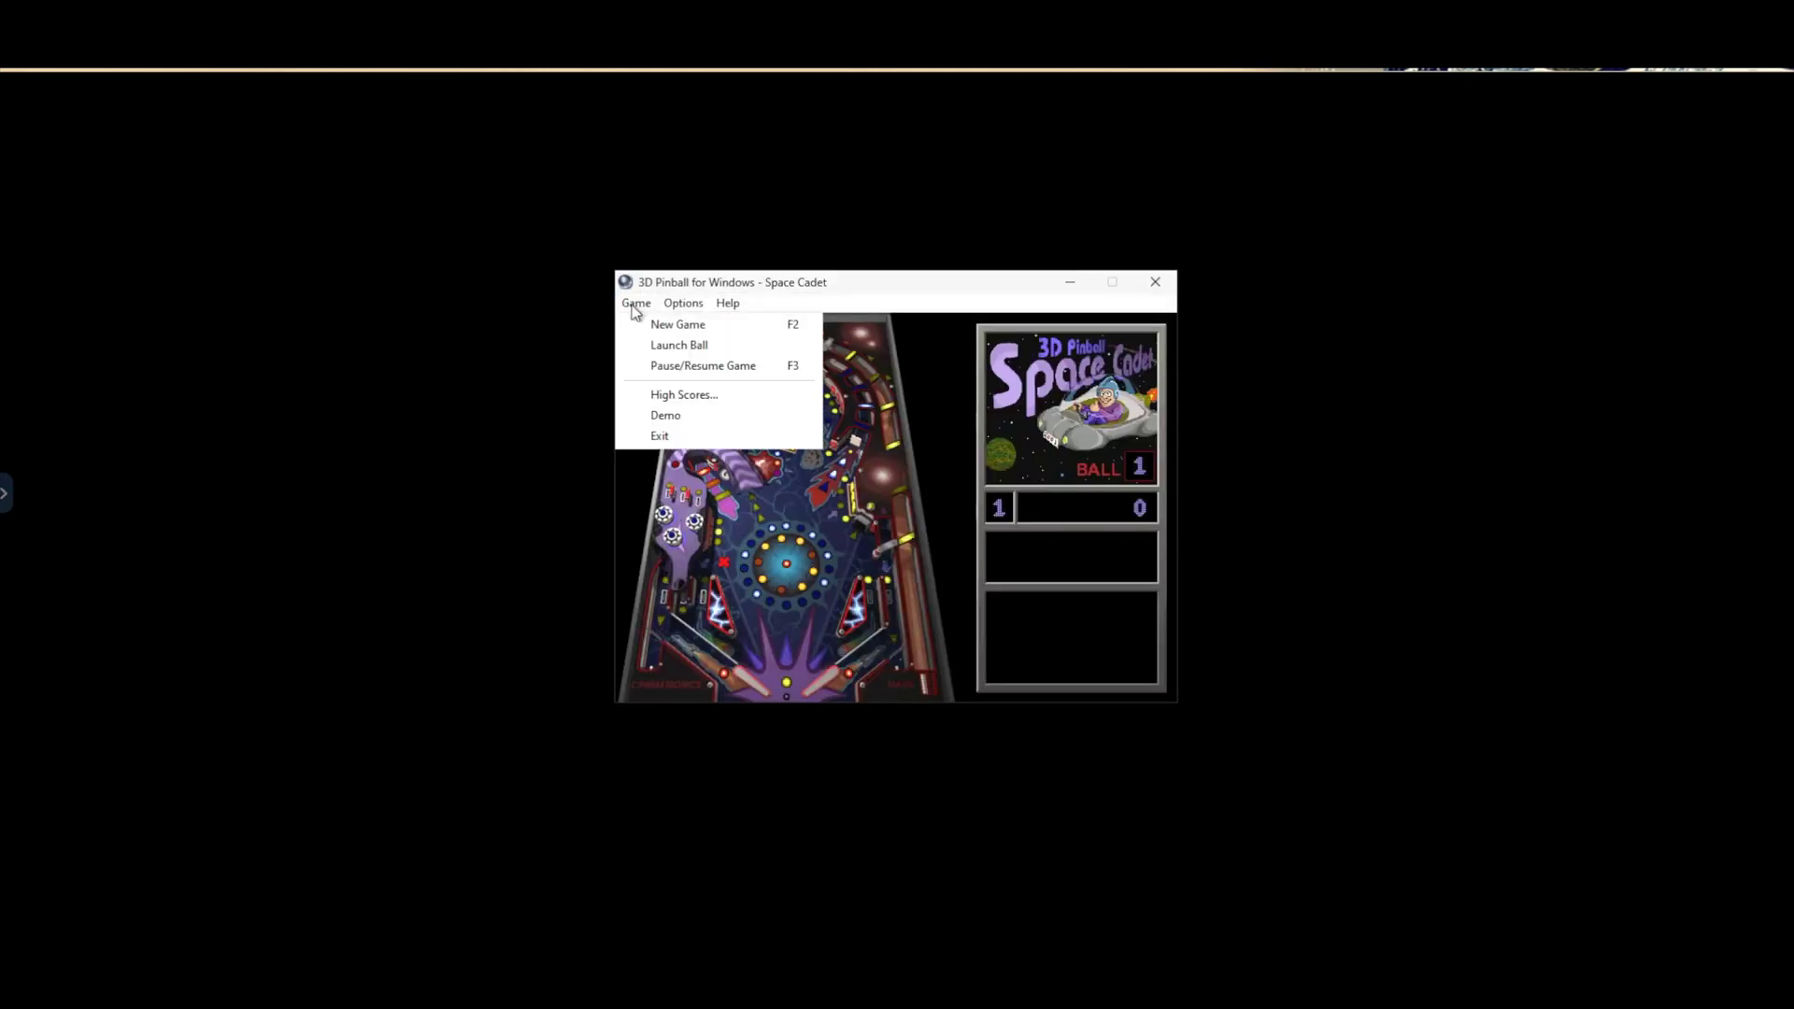
{"action": "left_click", "coordinate": [732, 328]}
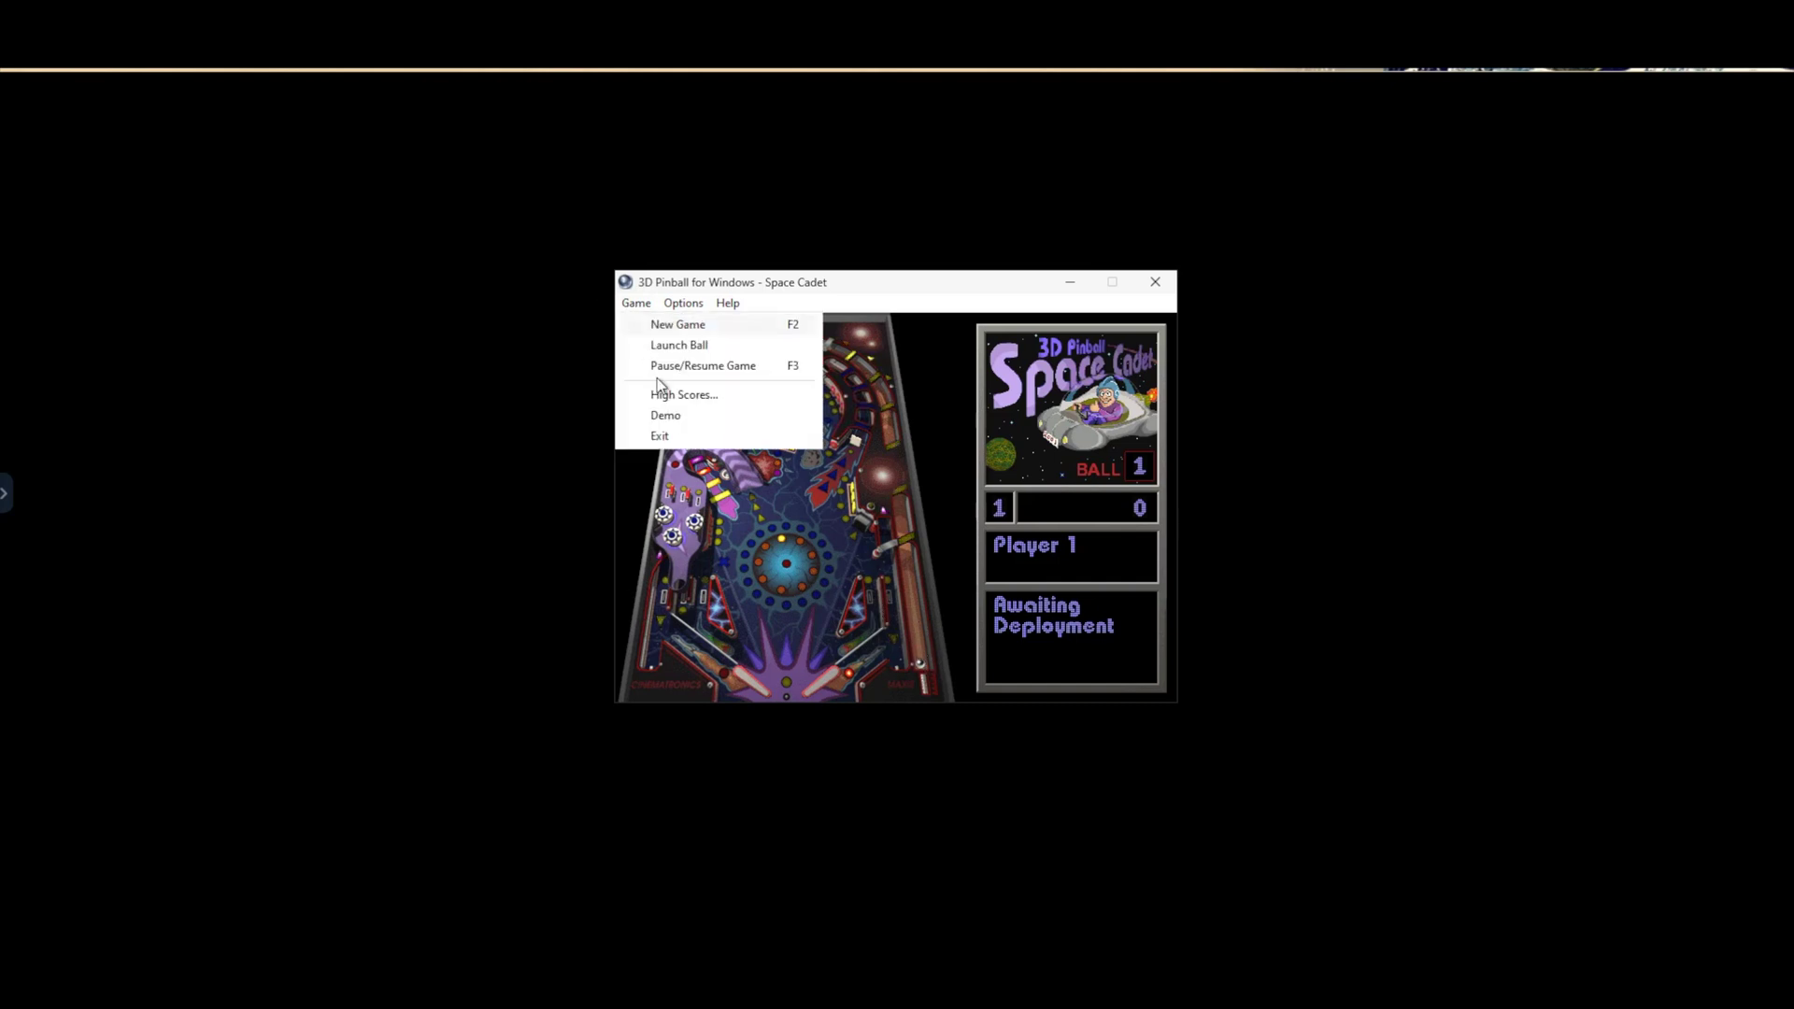
{"action": "left_click", "coordinate": [721, 365]}
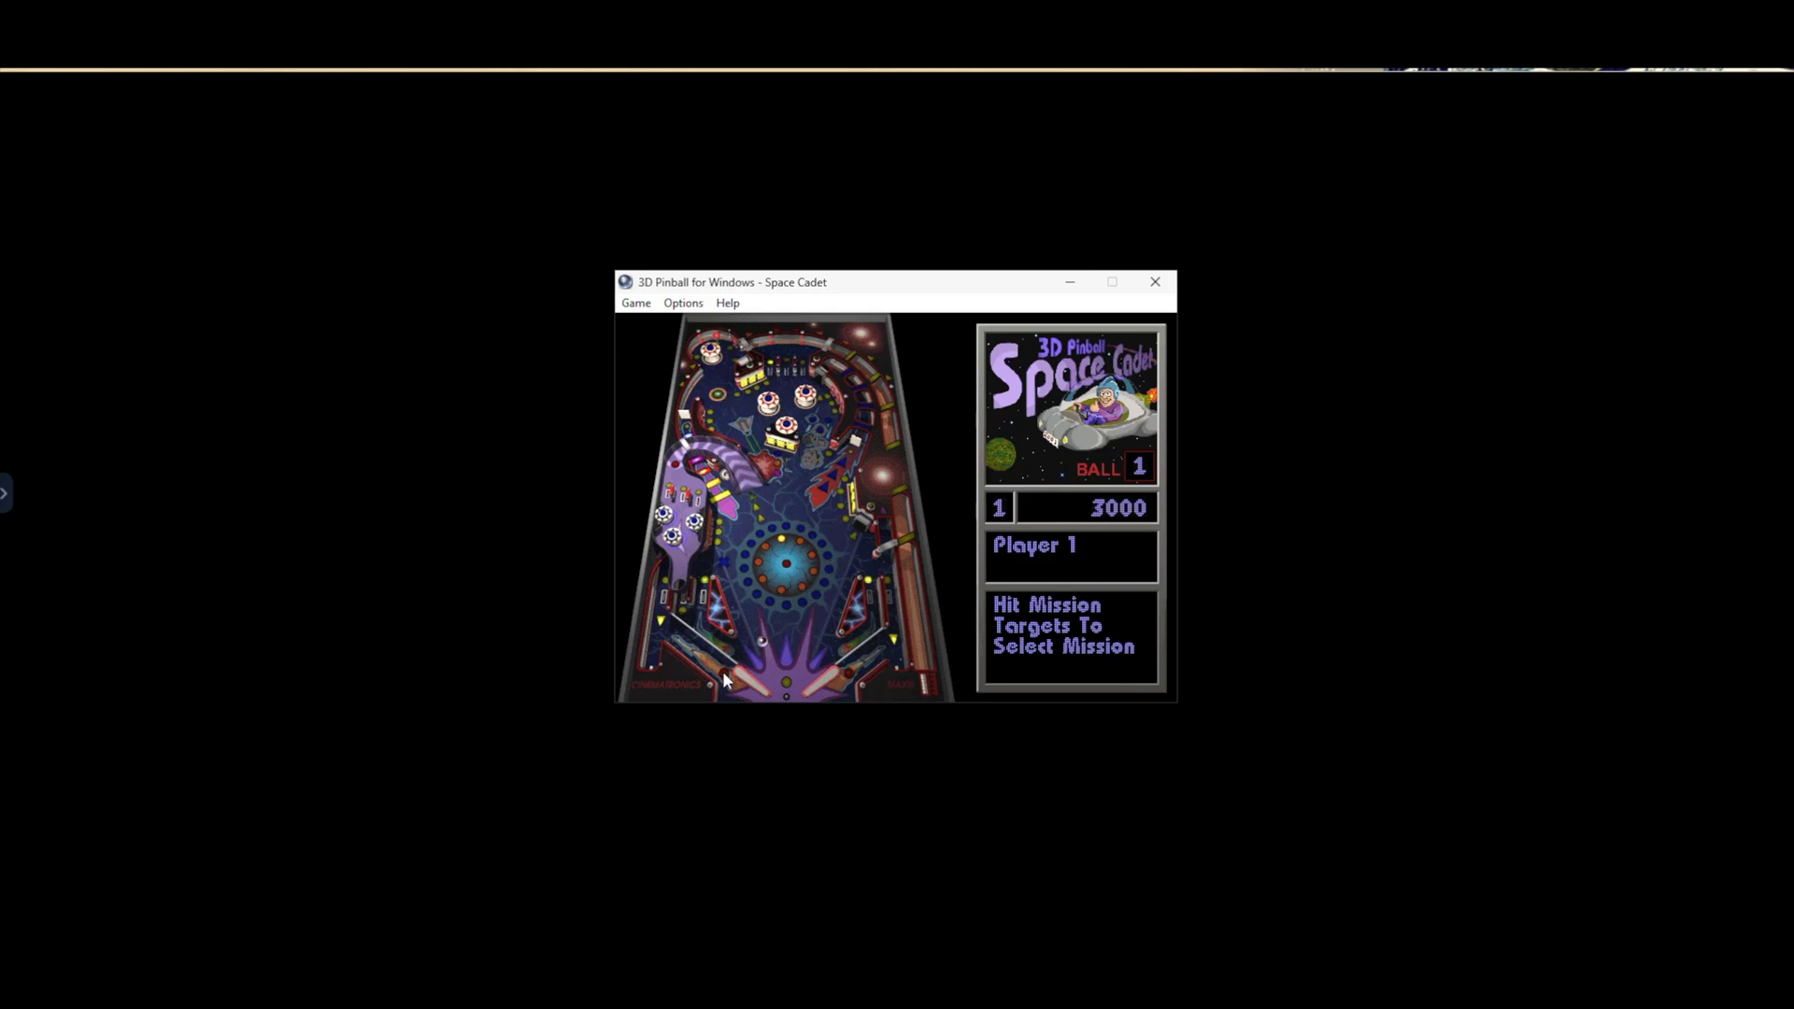
{"action": "key", "text": "z"}
{"action": "key", "text": "z"}
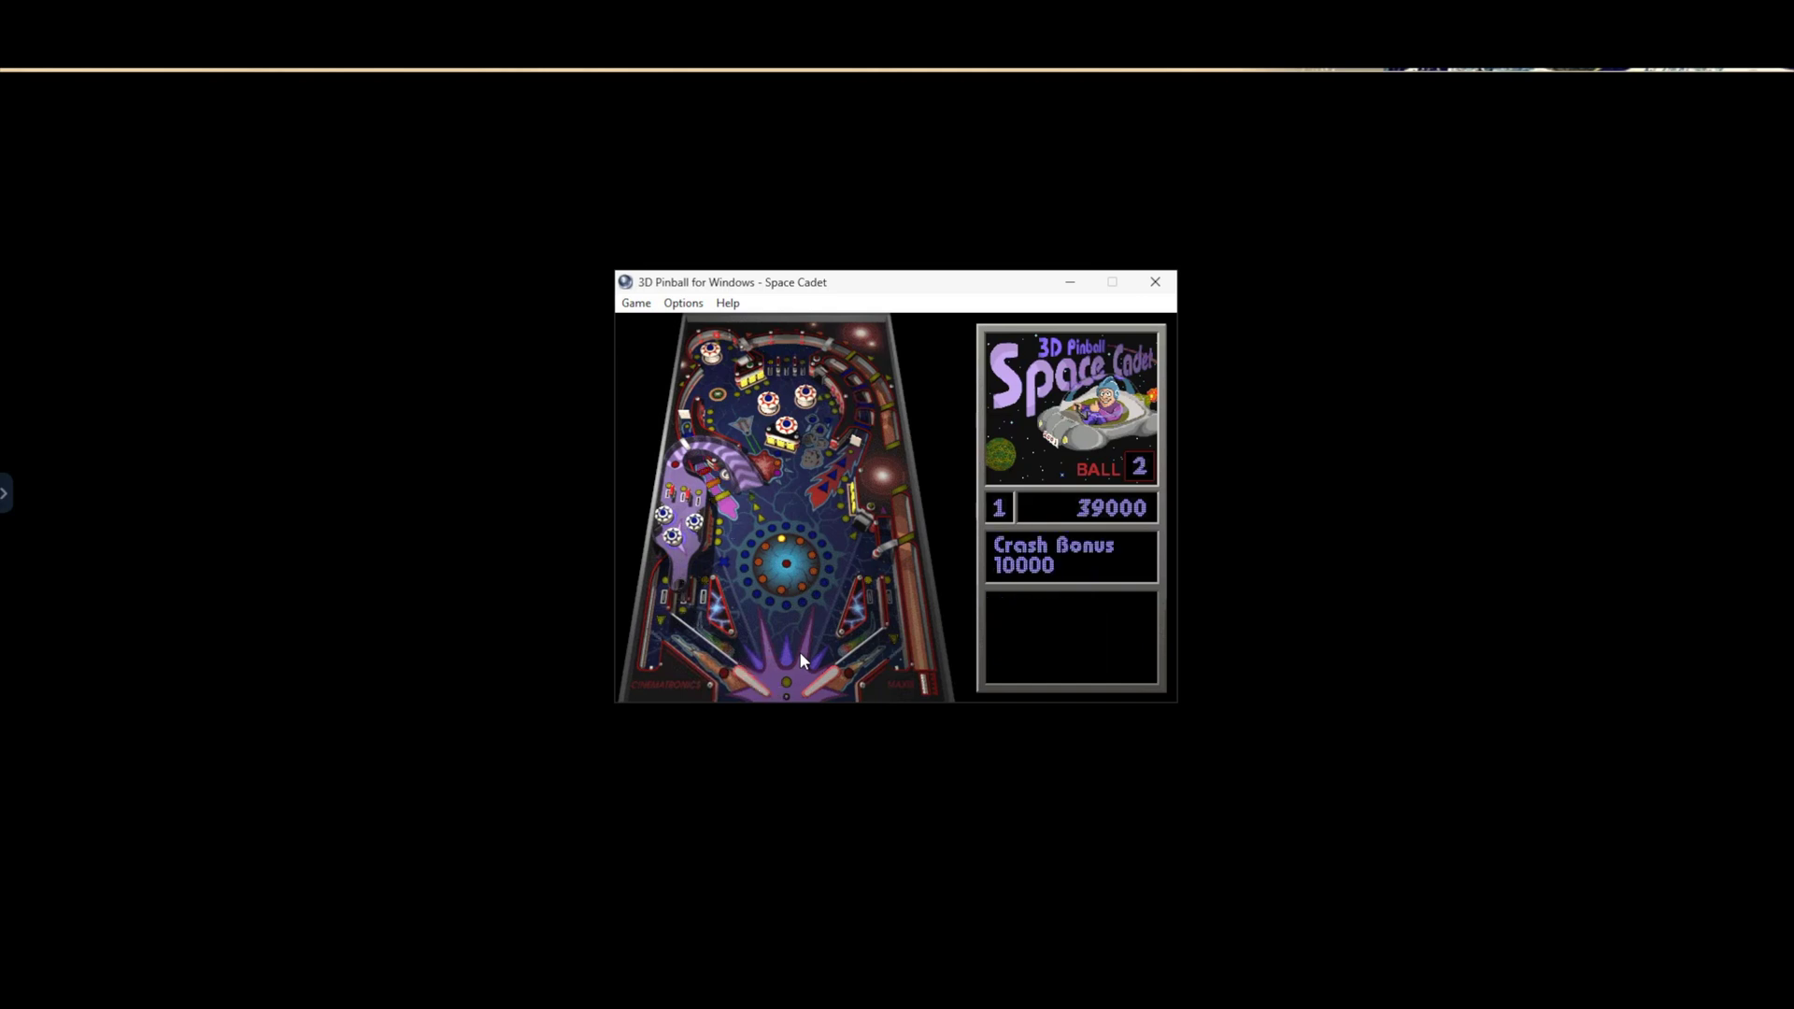
- Delete the Pinball session from the Kasm control panel
{"action": "left_click", "coordinate": [7, 493]}
{"action": "left_click", "coordinate": [157, 675]}
{"action": "left_click", "coordinate": [858, 591]}
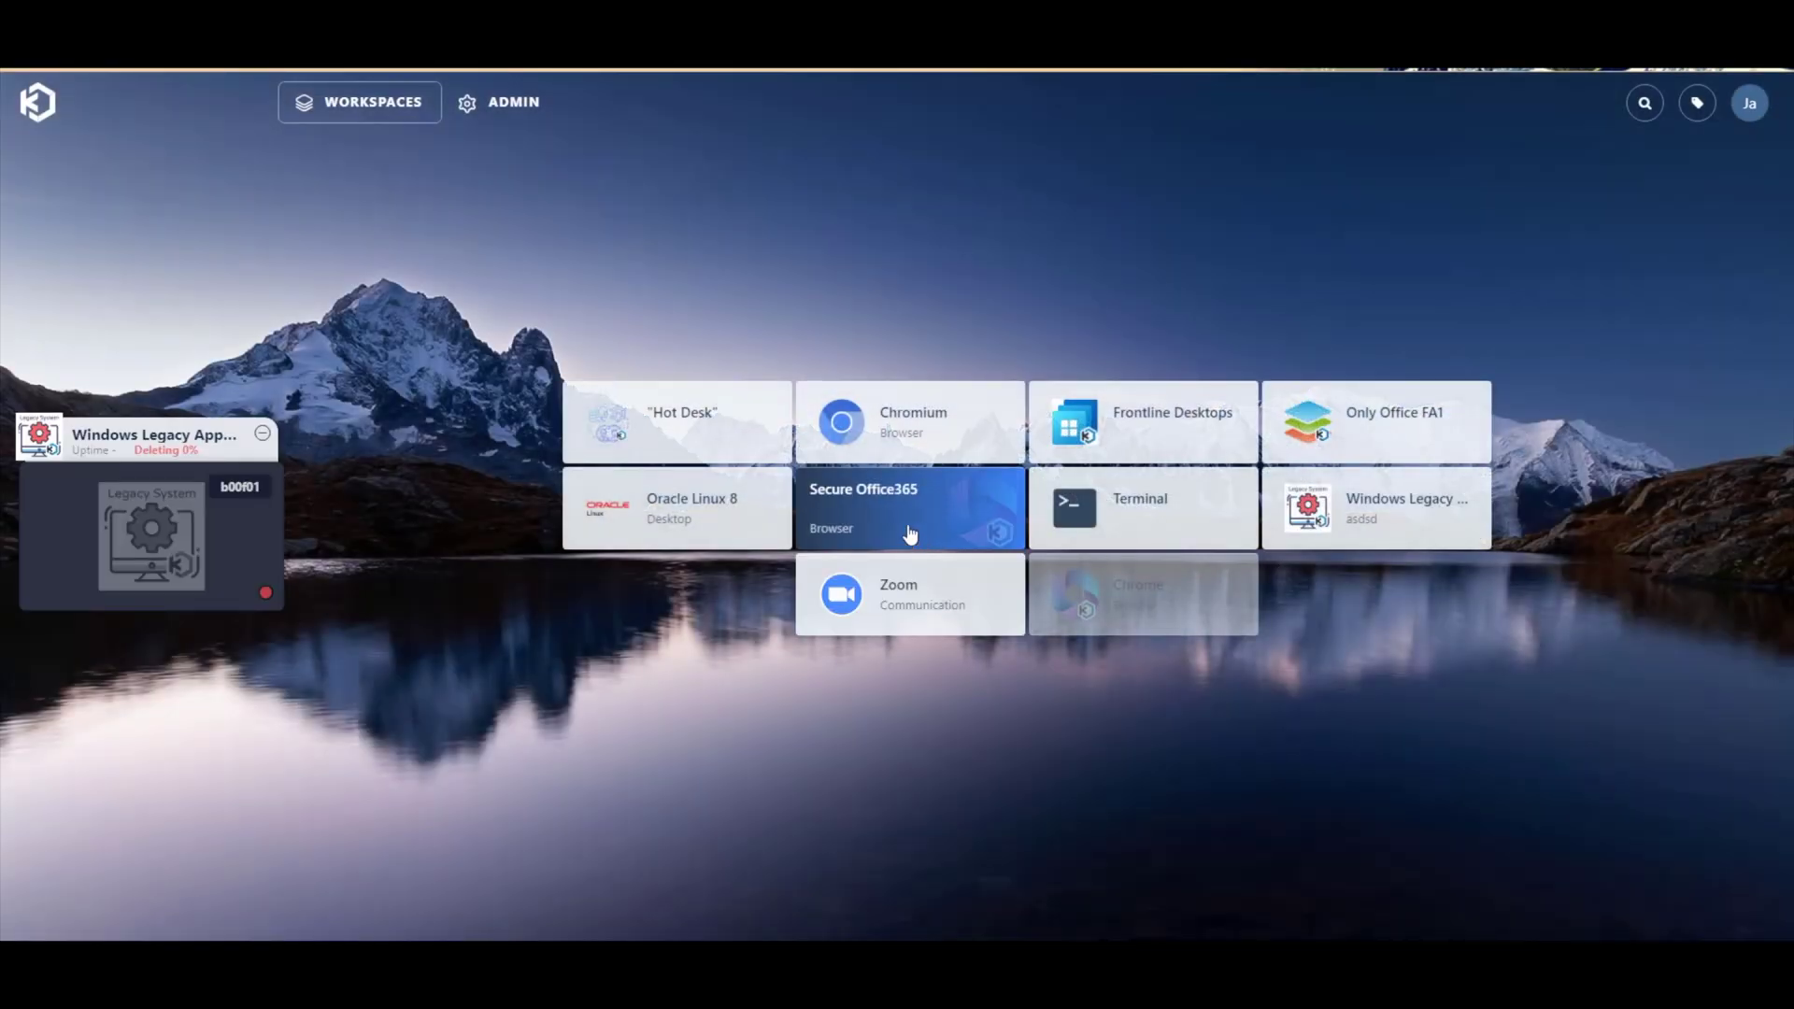
- Launch Secure Office365 with Persistent Profile kept on Enabled
{"action": "left_click", "coordinate": [771, 534]}
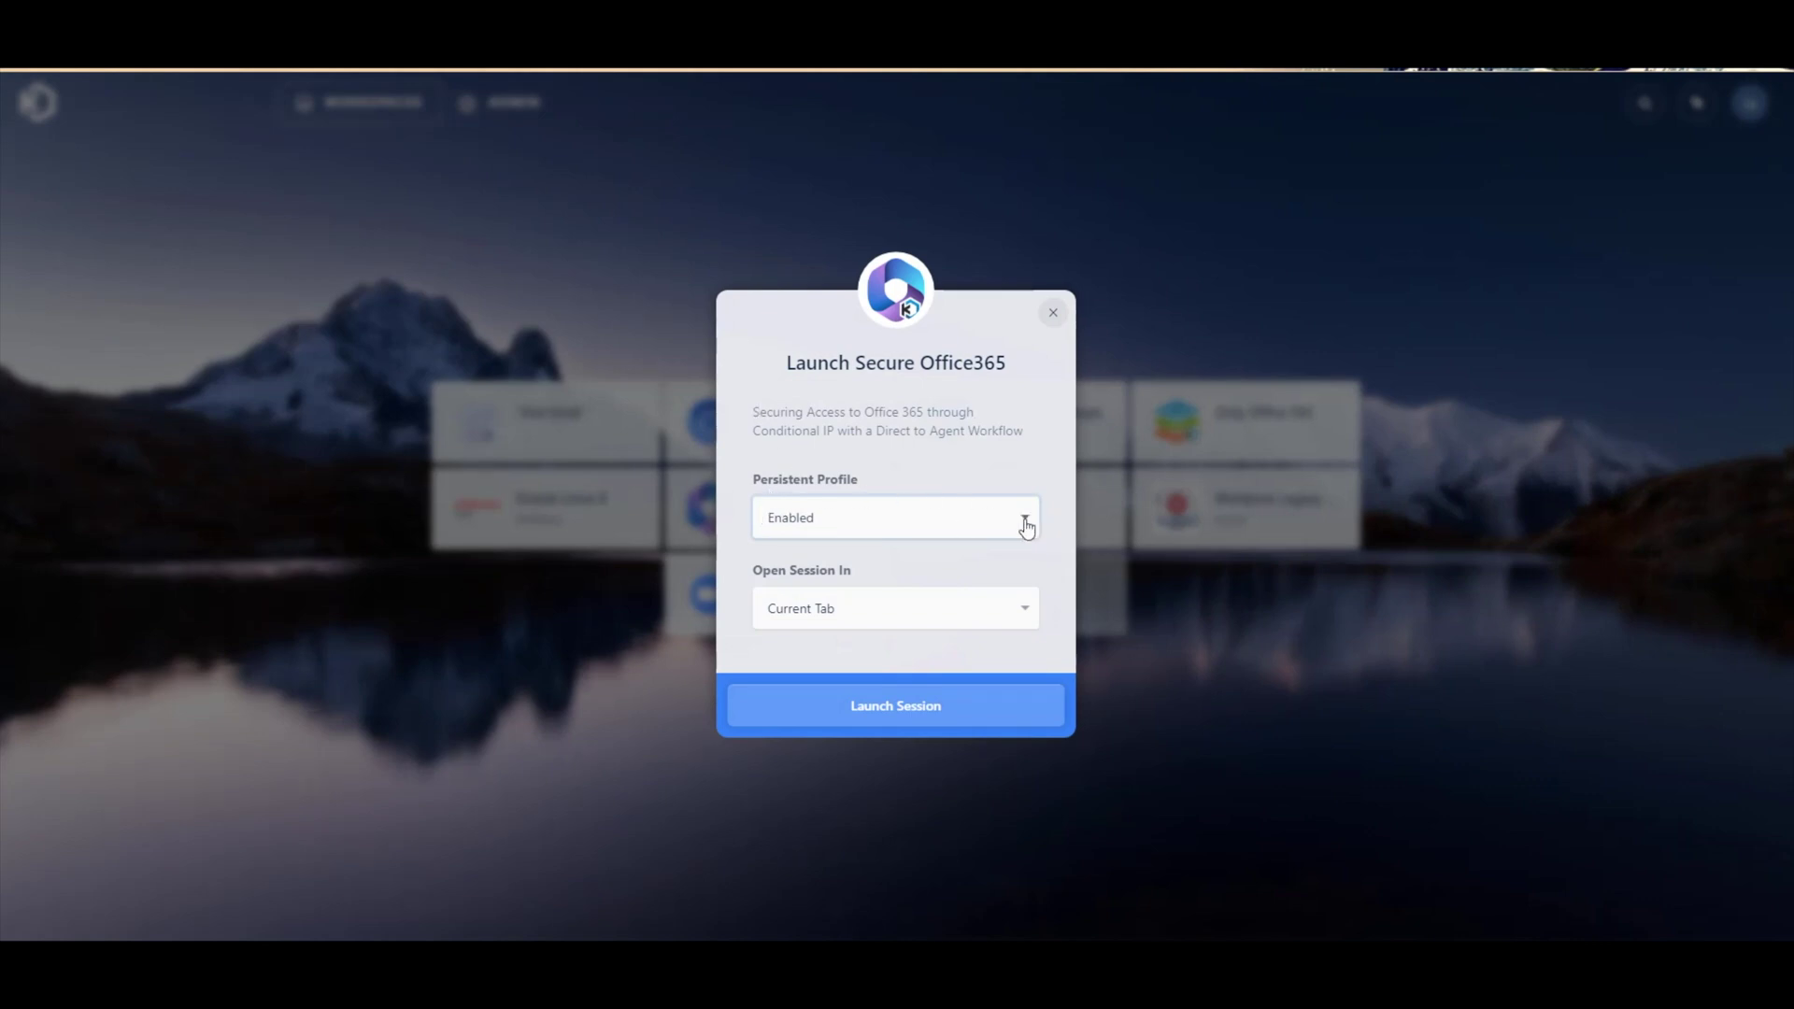
{"action": "left_click", "coordinate": [1021, 520]}
{"action": "left_click", "coordinate": [1032, 554]}
{"action": "left_click", "coordinate": [975, 694]}
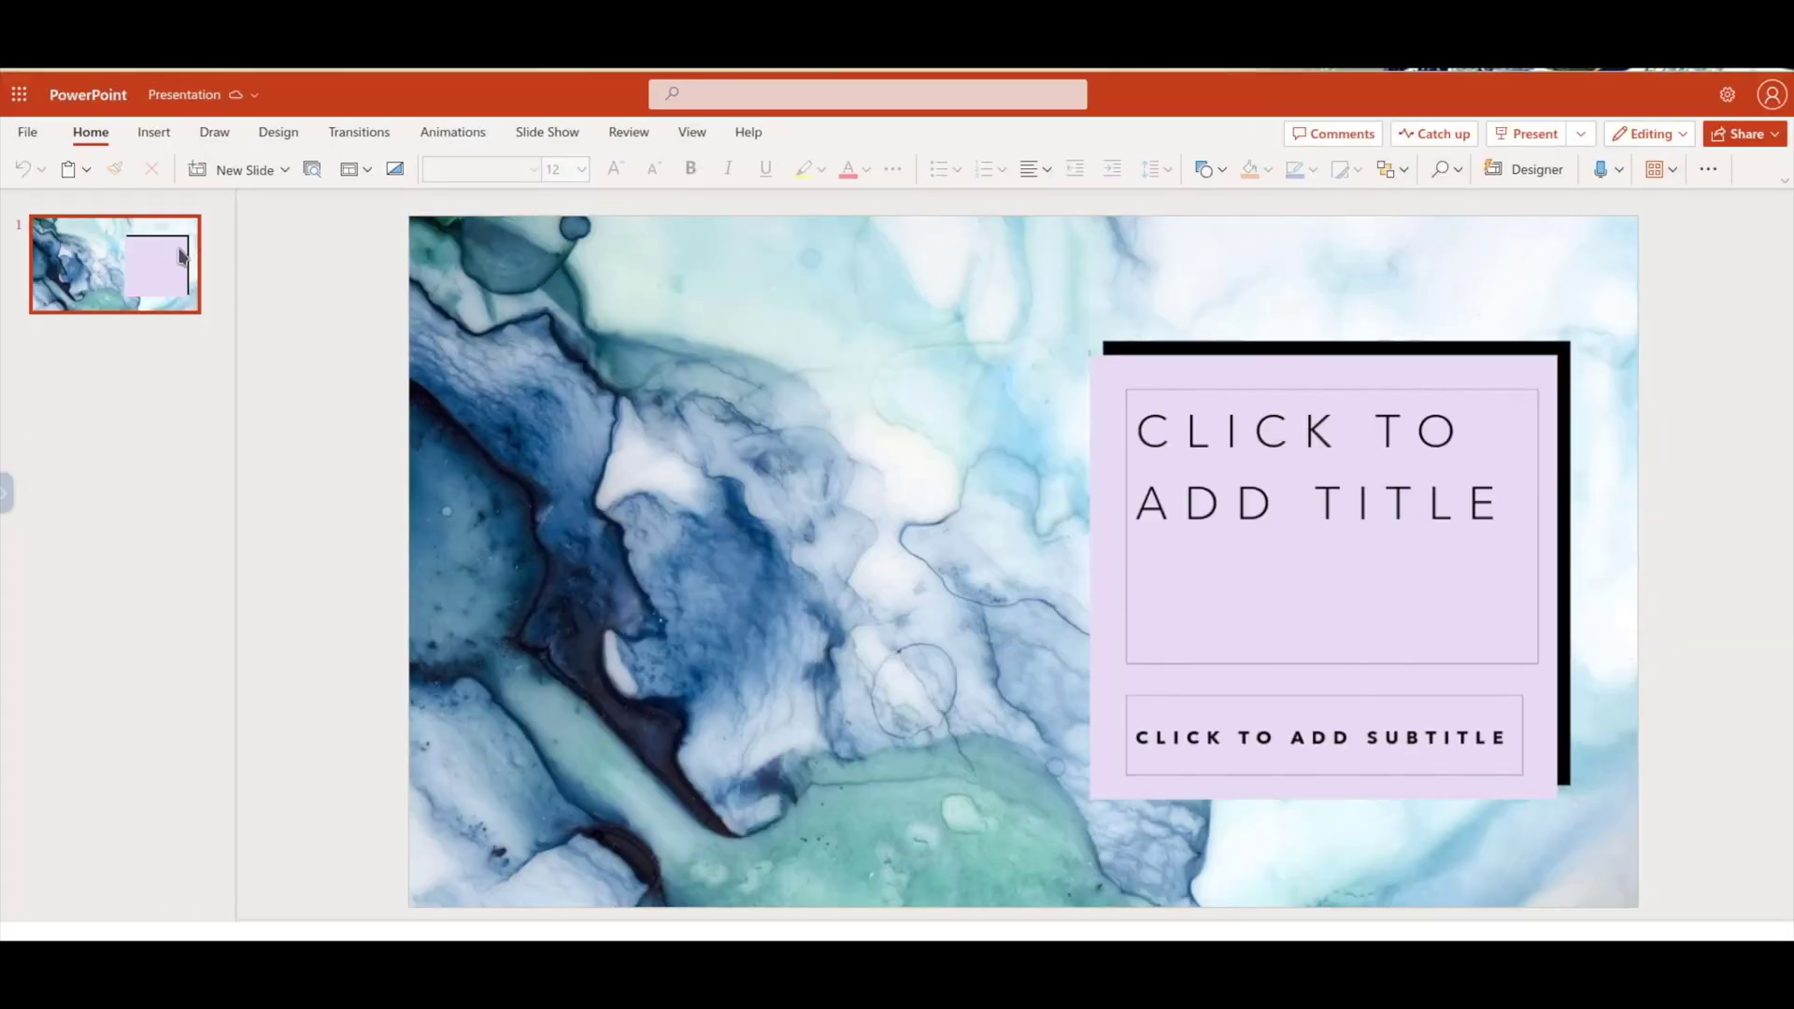
- Allow camera access in Webcam Settings and keep the HD Pro Webcam C920 device
{"action": "left_click", "coordinate": [6, 493]}
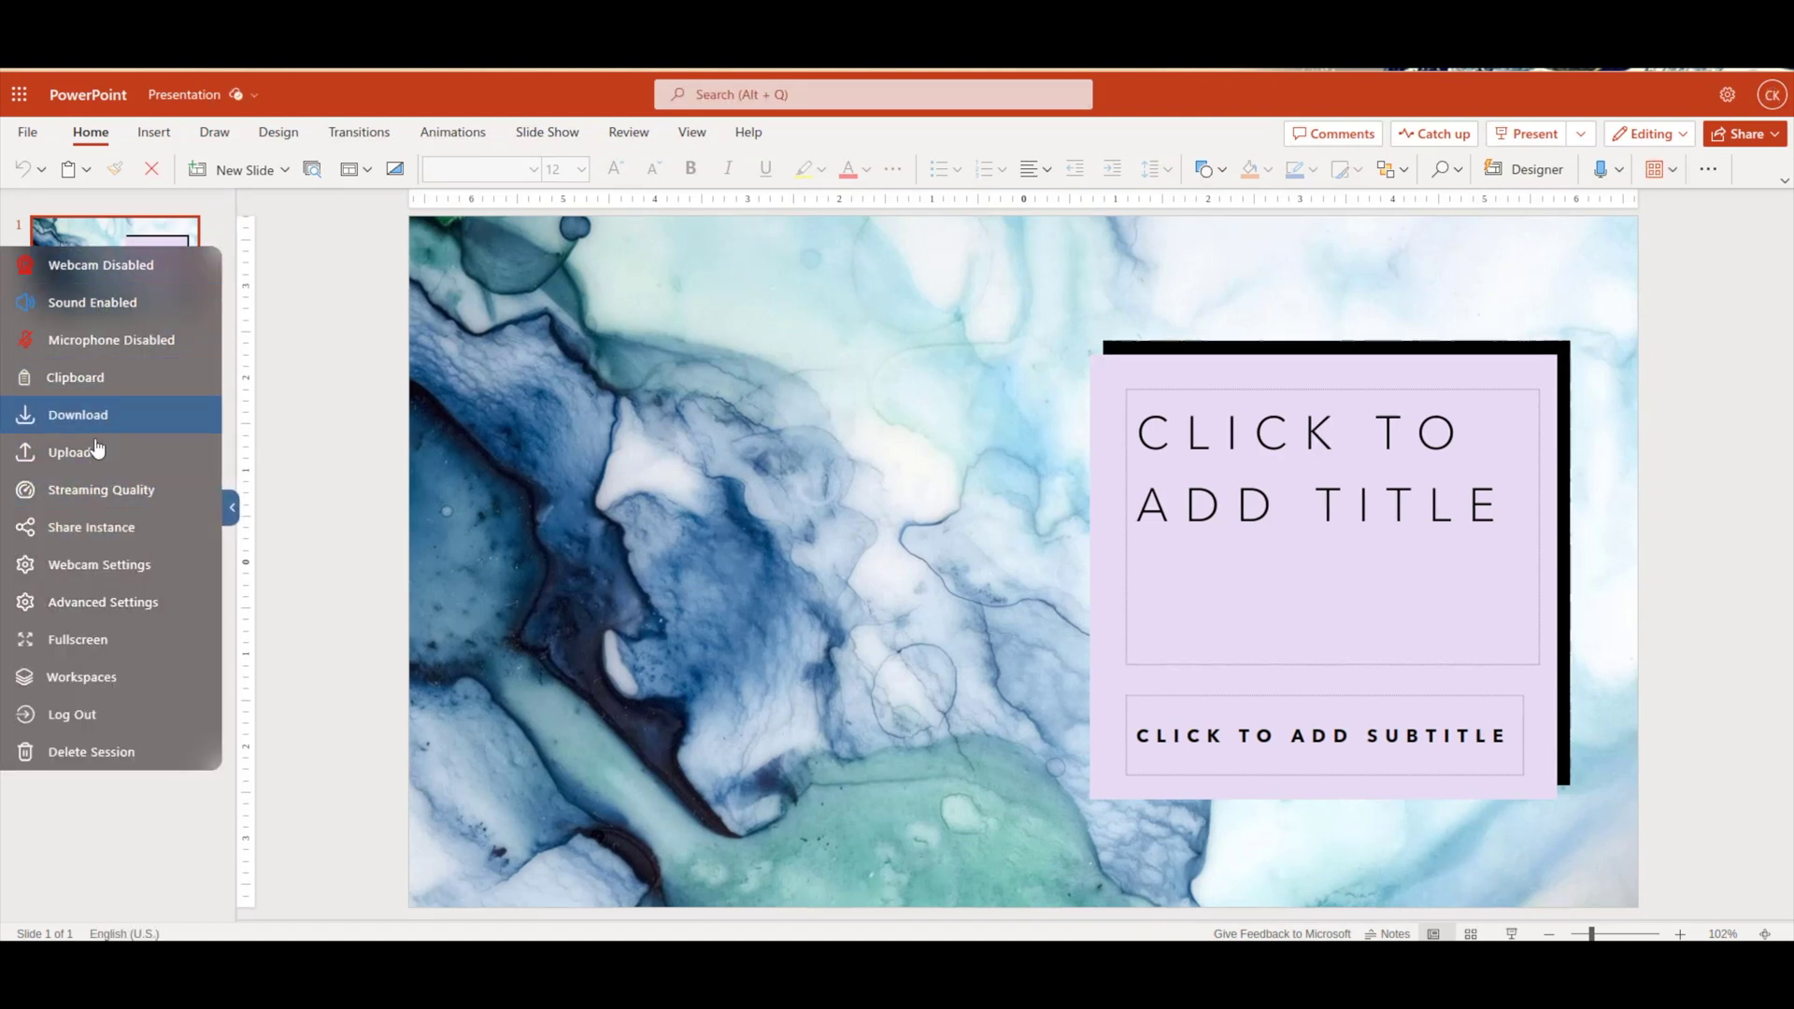
{"action": "left_click", "coordinate": [98, 565]}
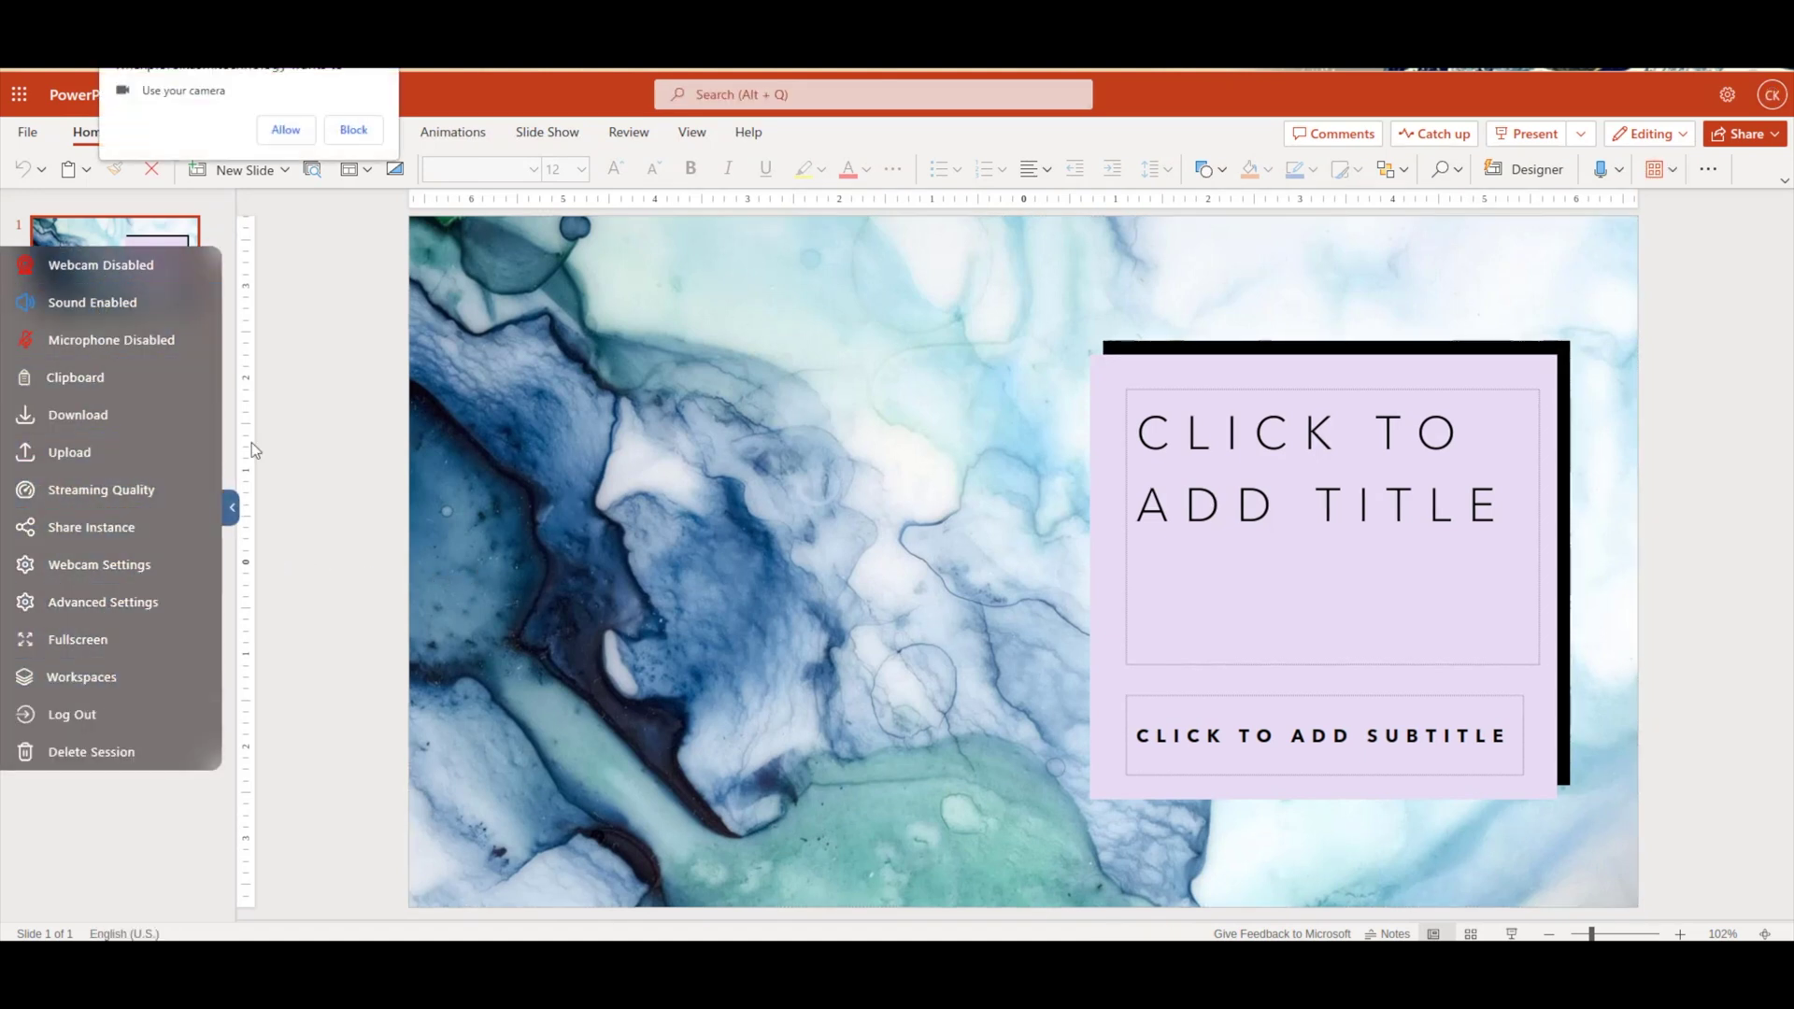
{"action": "left_click", "coordinate": [287, 130]}
{"action": "left_click", "coordinate": [505, 559]}
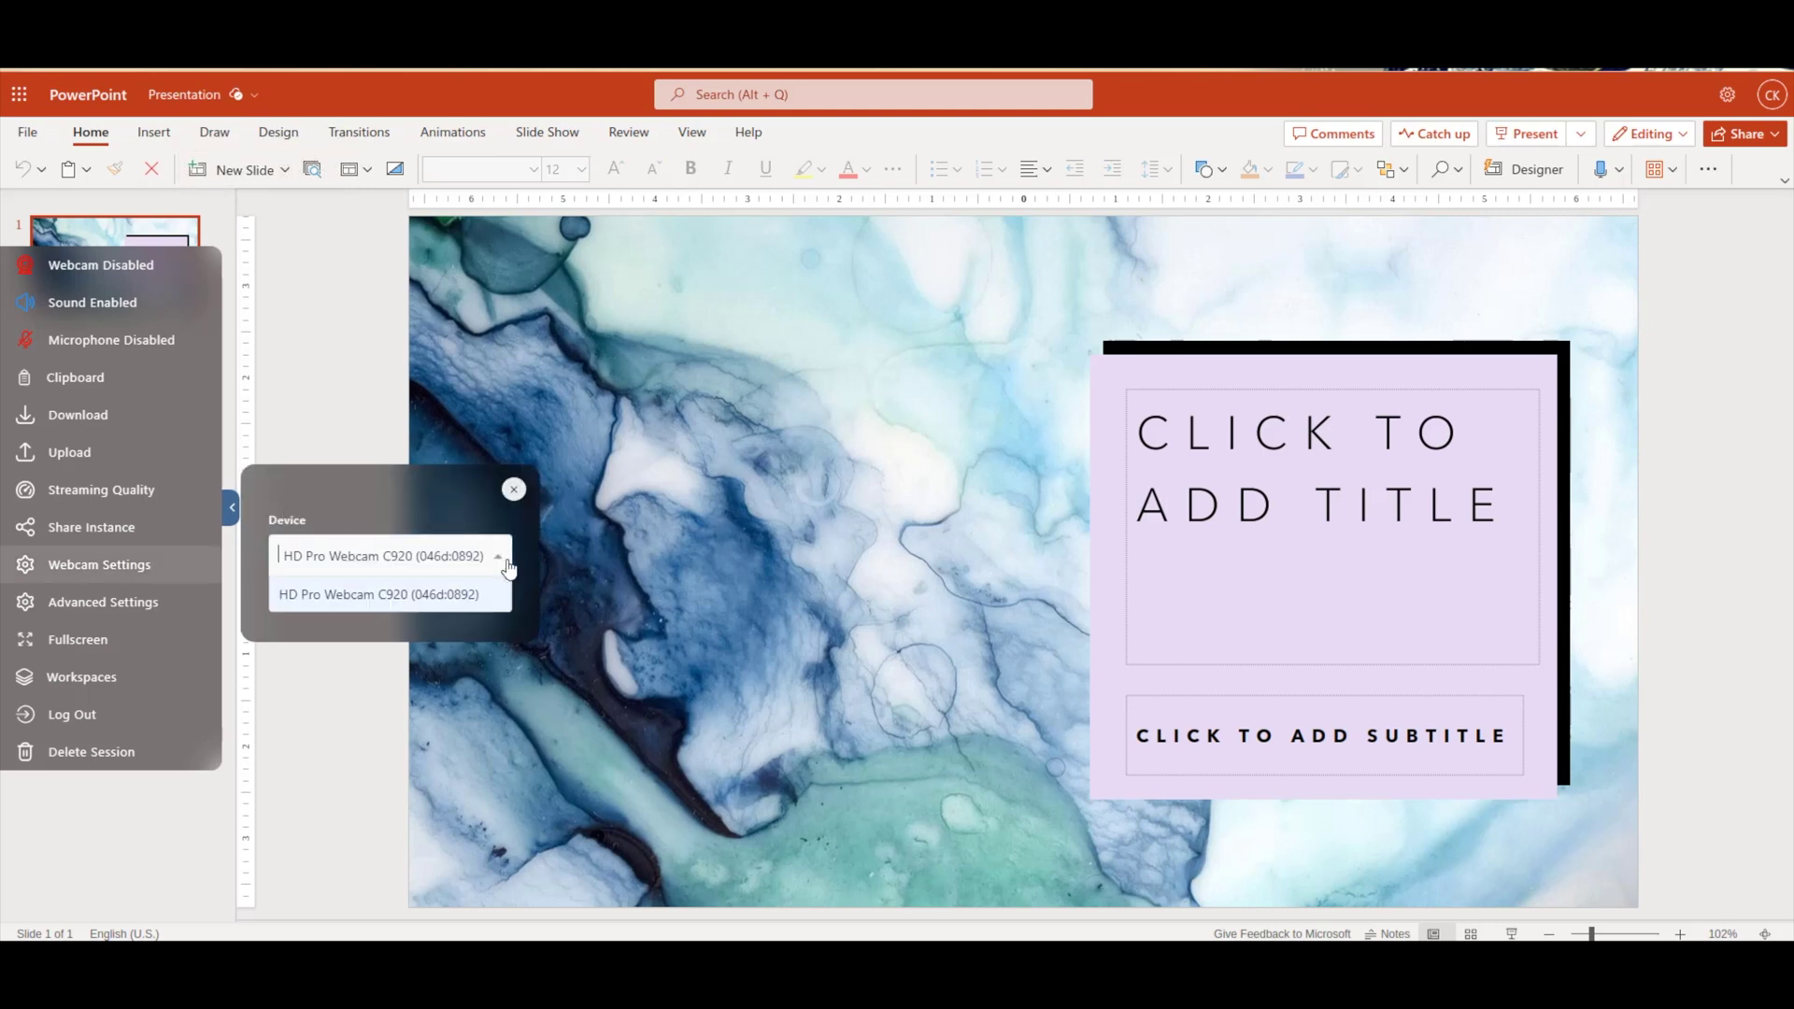
{"action": "left_click", "coordinate": [508, 564]}
- Close the webcam settings and delete the Secure Office365 session
{"action": "left_click", "coordinate": [514, 490]}
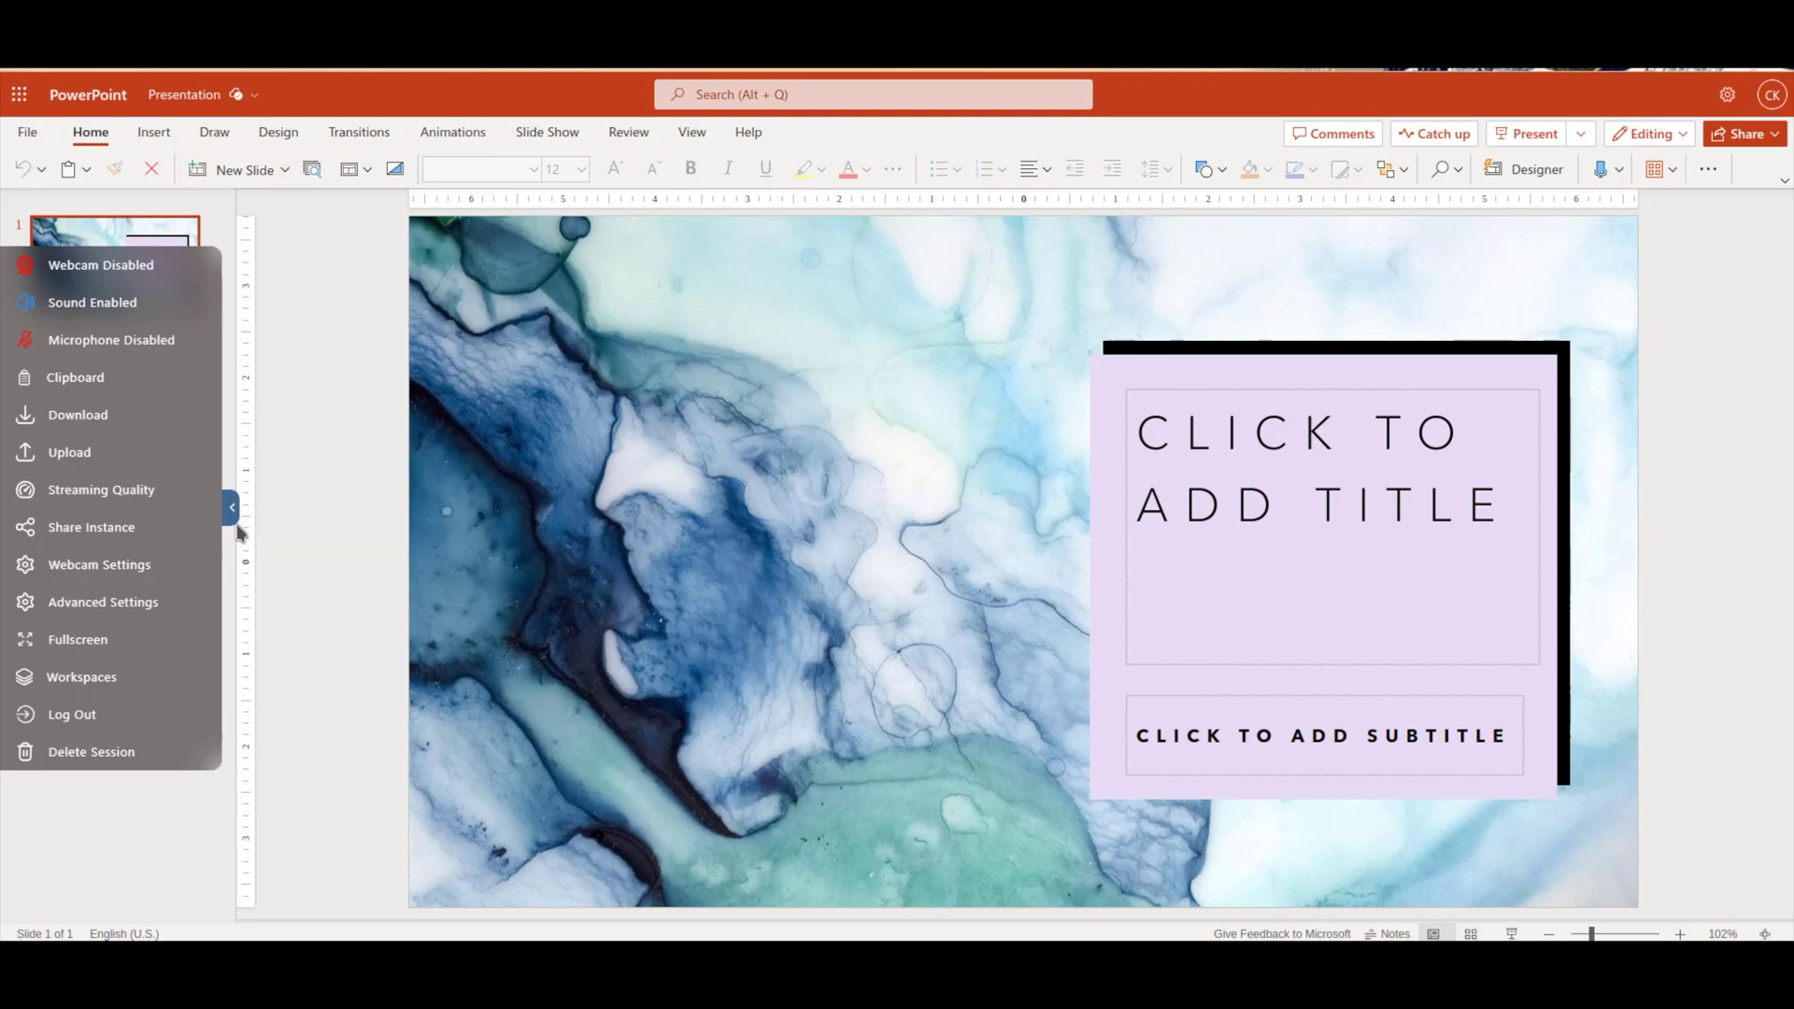
{"action": "left_click", "coordinate": [138, 748]}
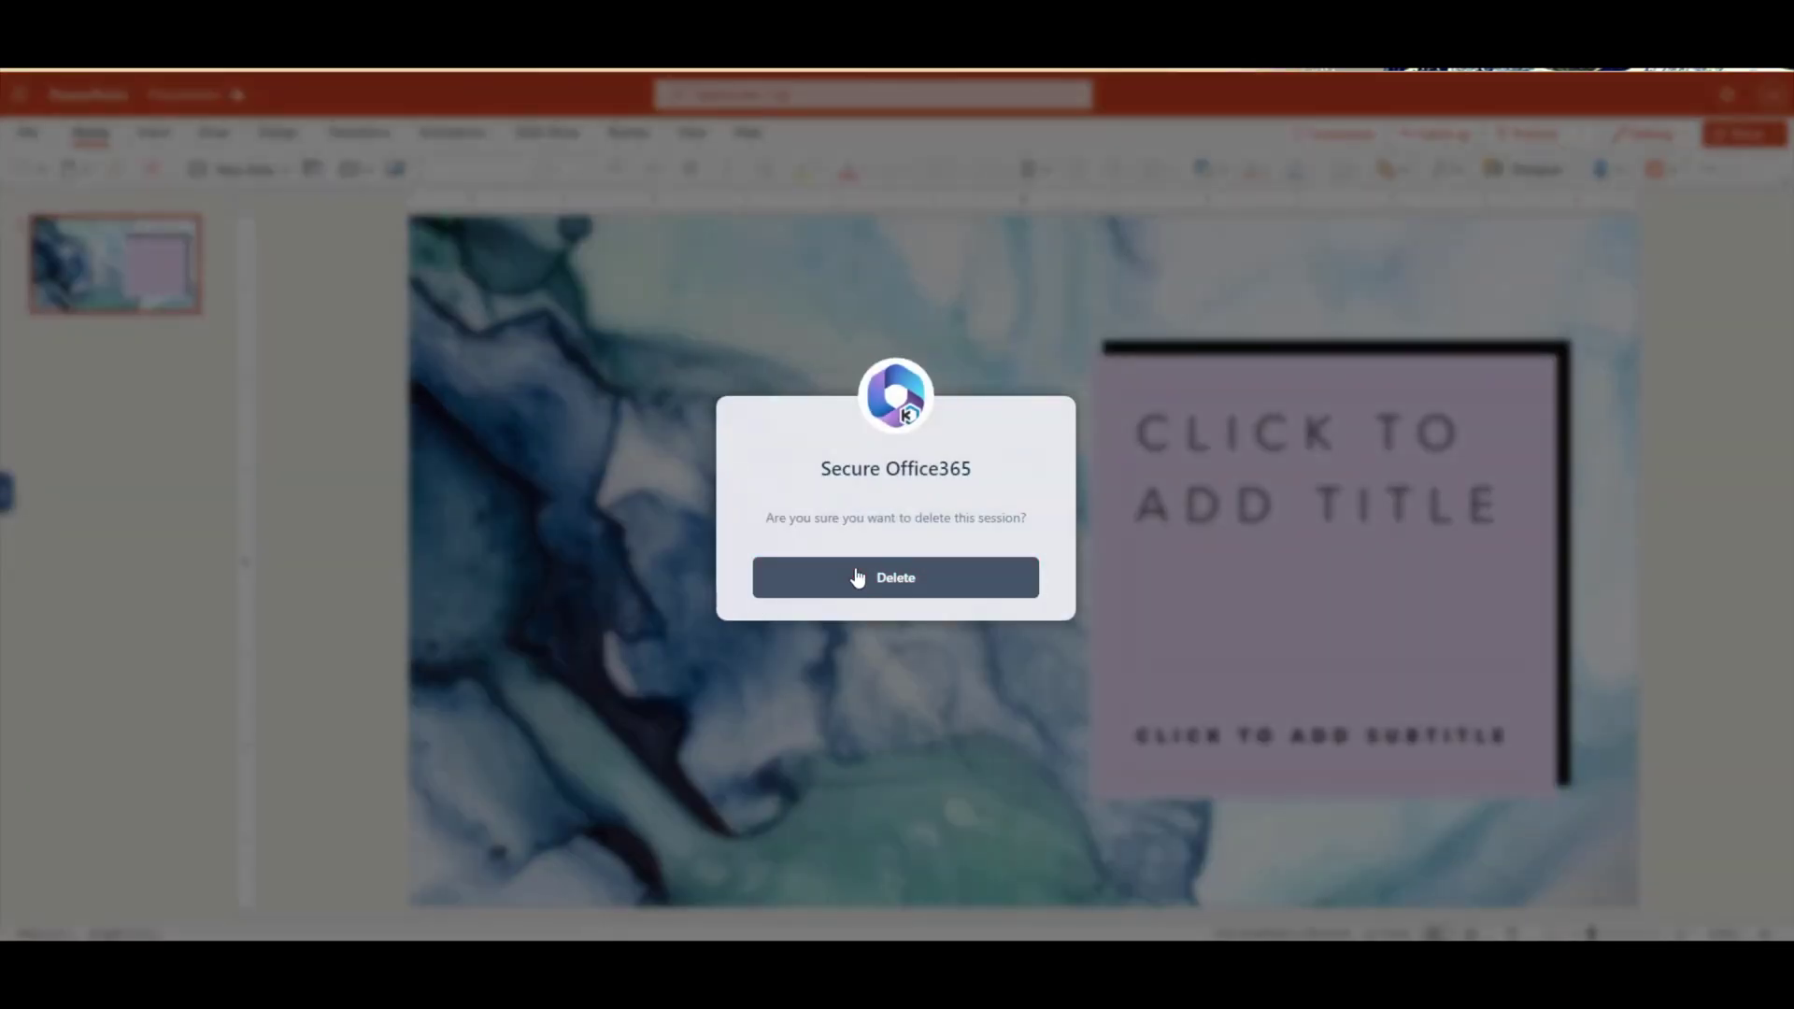
{"action": "left_click", "coordinate": [846, 579]}
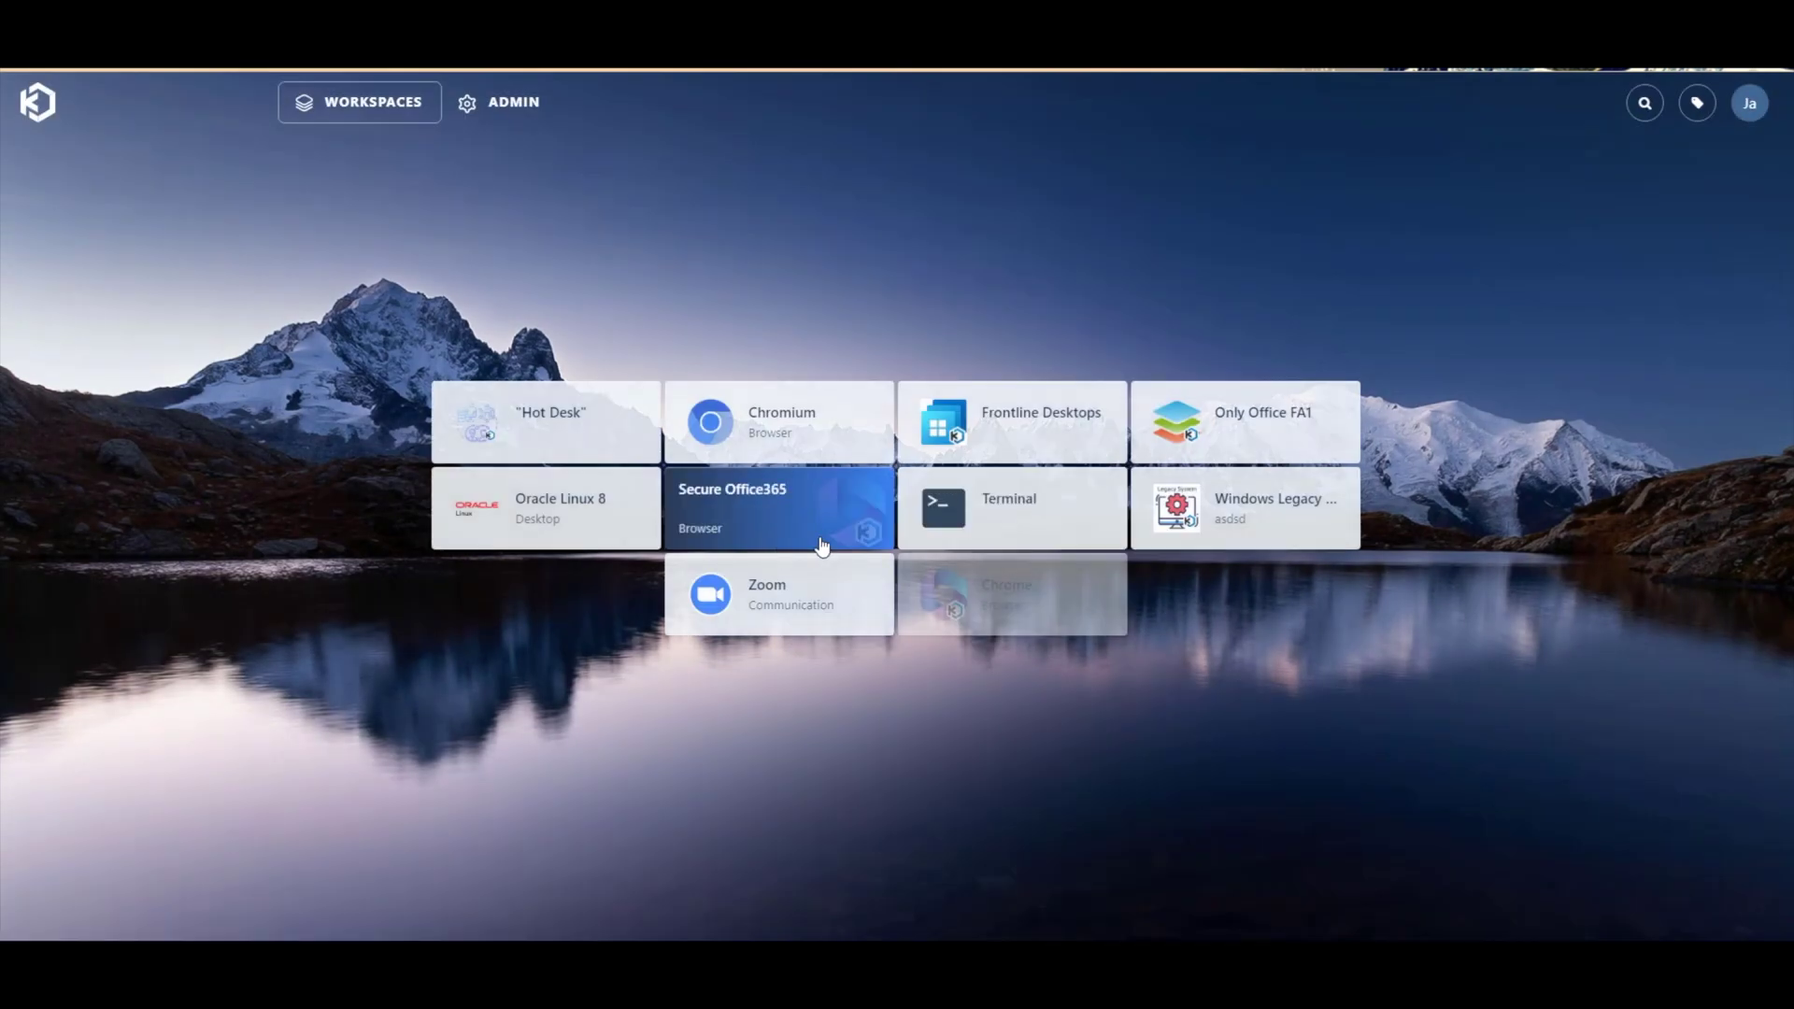
- Launch Oracle Linux 8, then open Visual Studio Code from Applications > Development and close it
{"action": "left_click", "coordinate": [540, 525]}
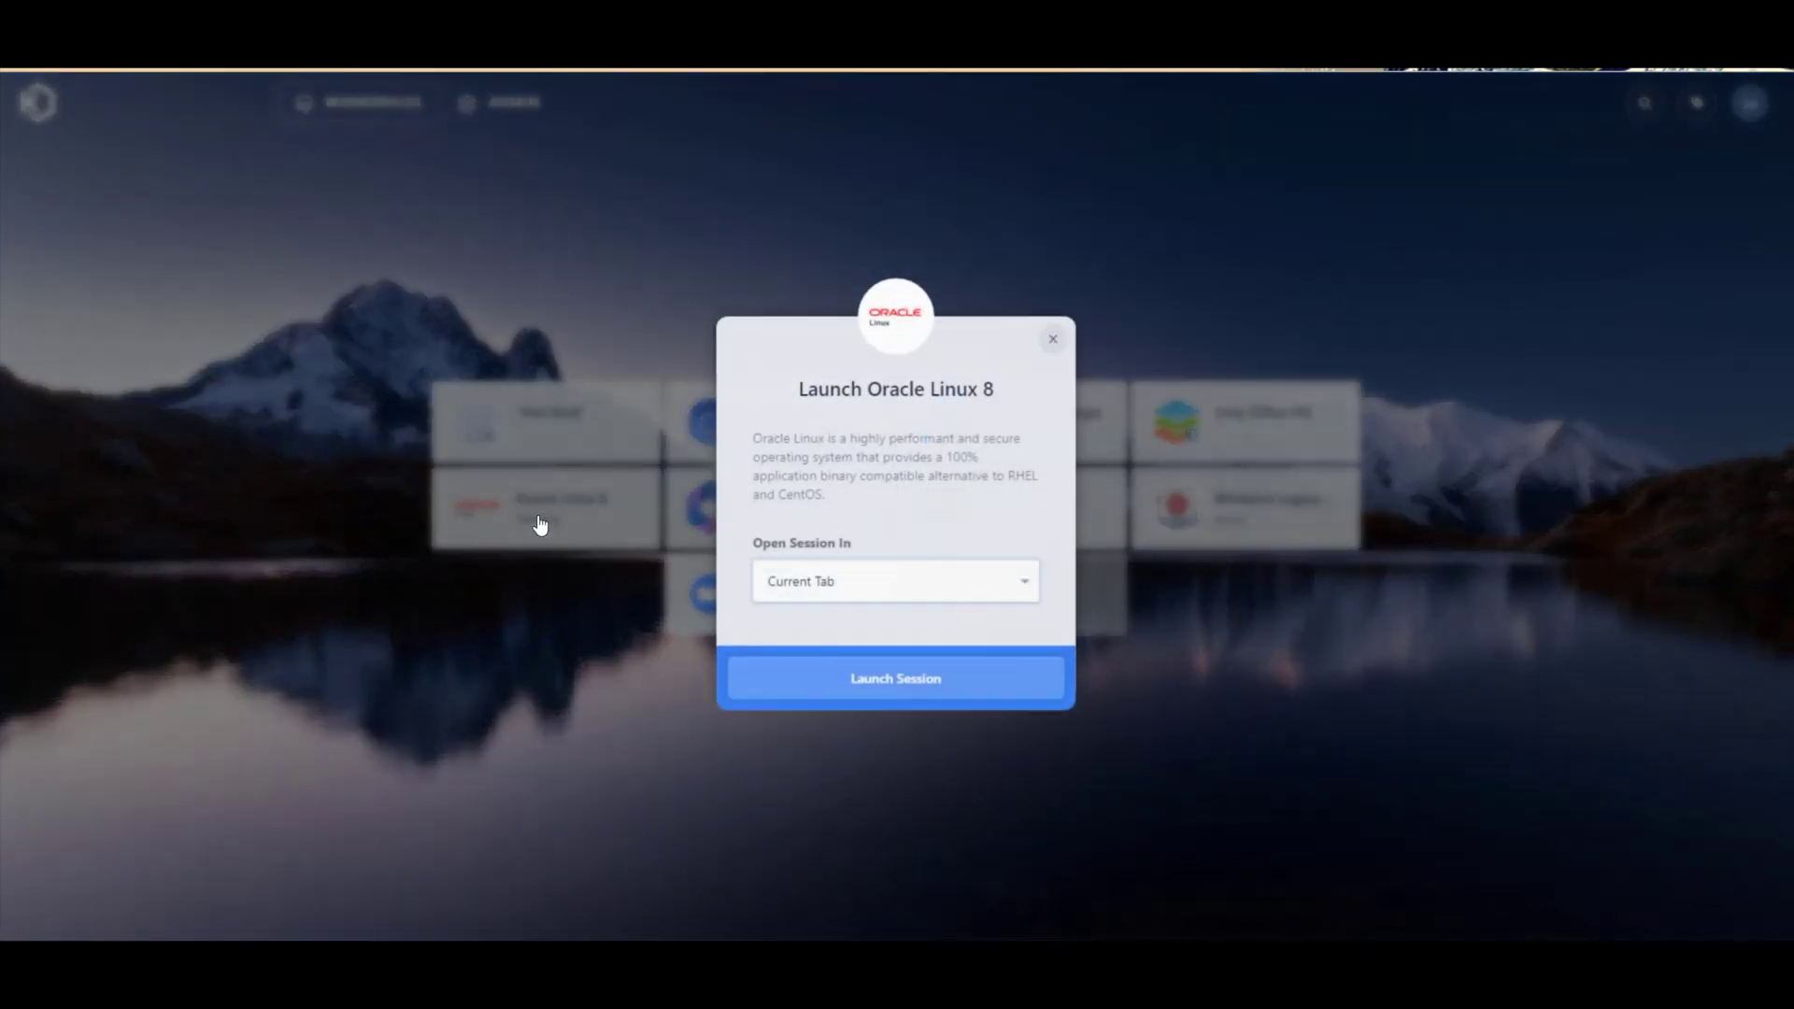
{"action": "left_click", "coordinate": [897, 677]}
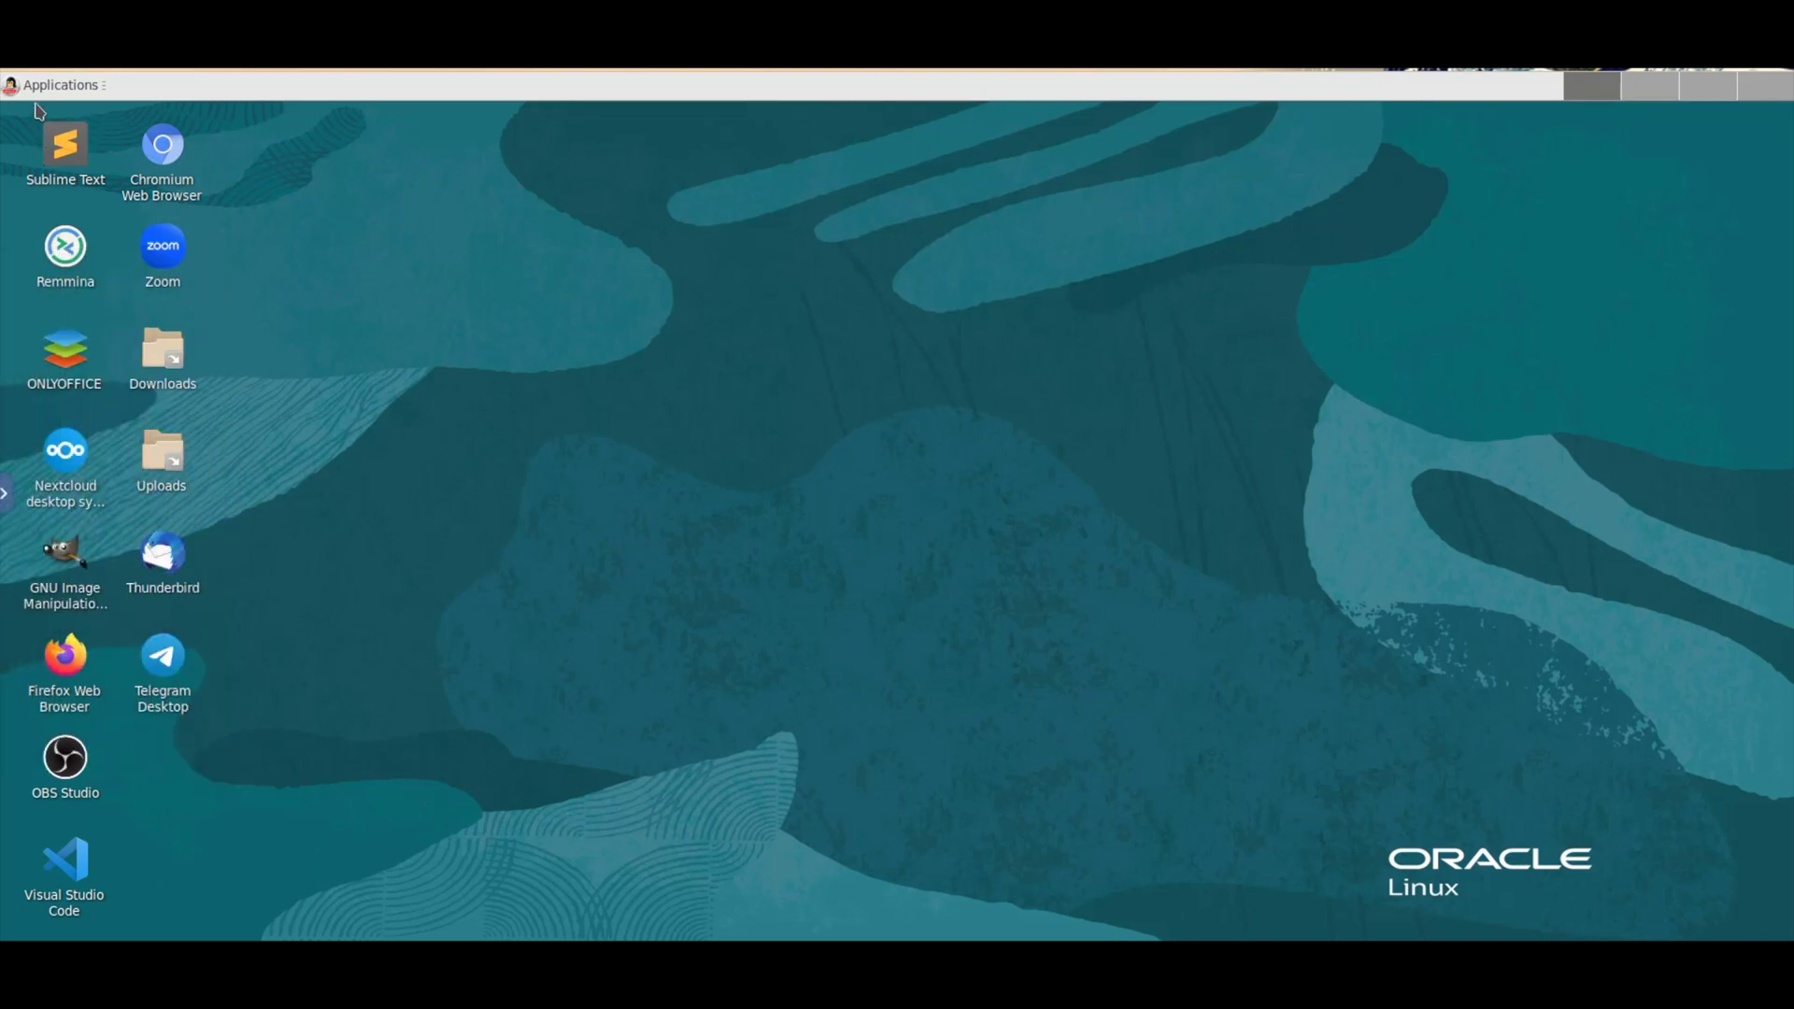
{"action": "left_click", "coordinate": [58, 85]}
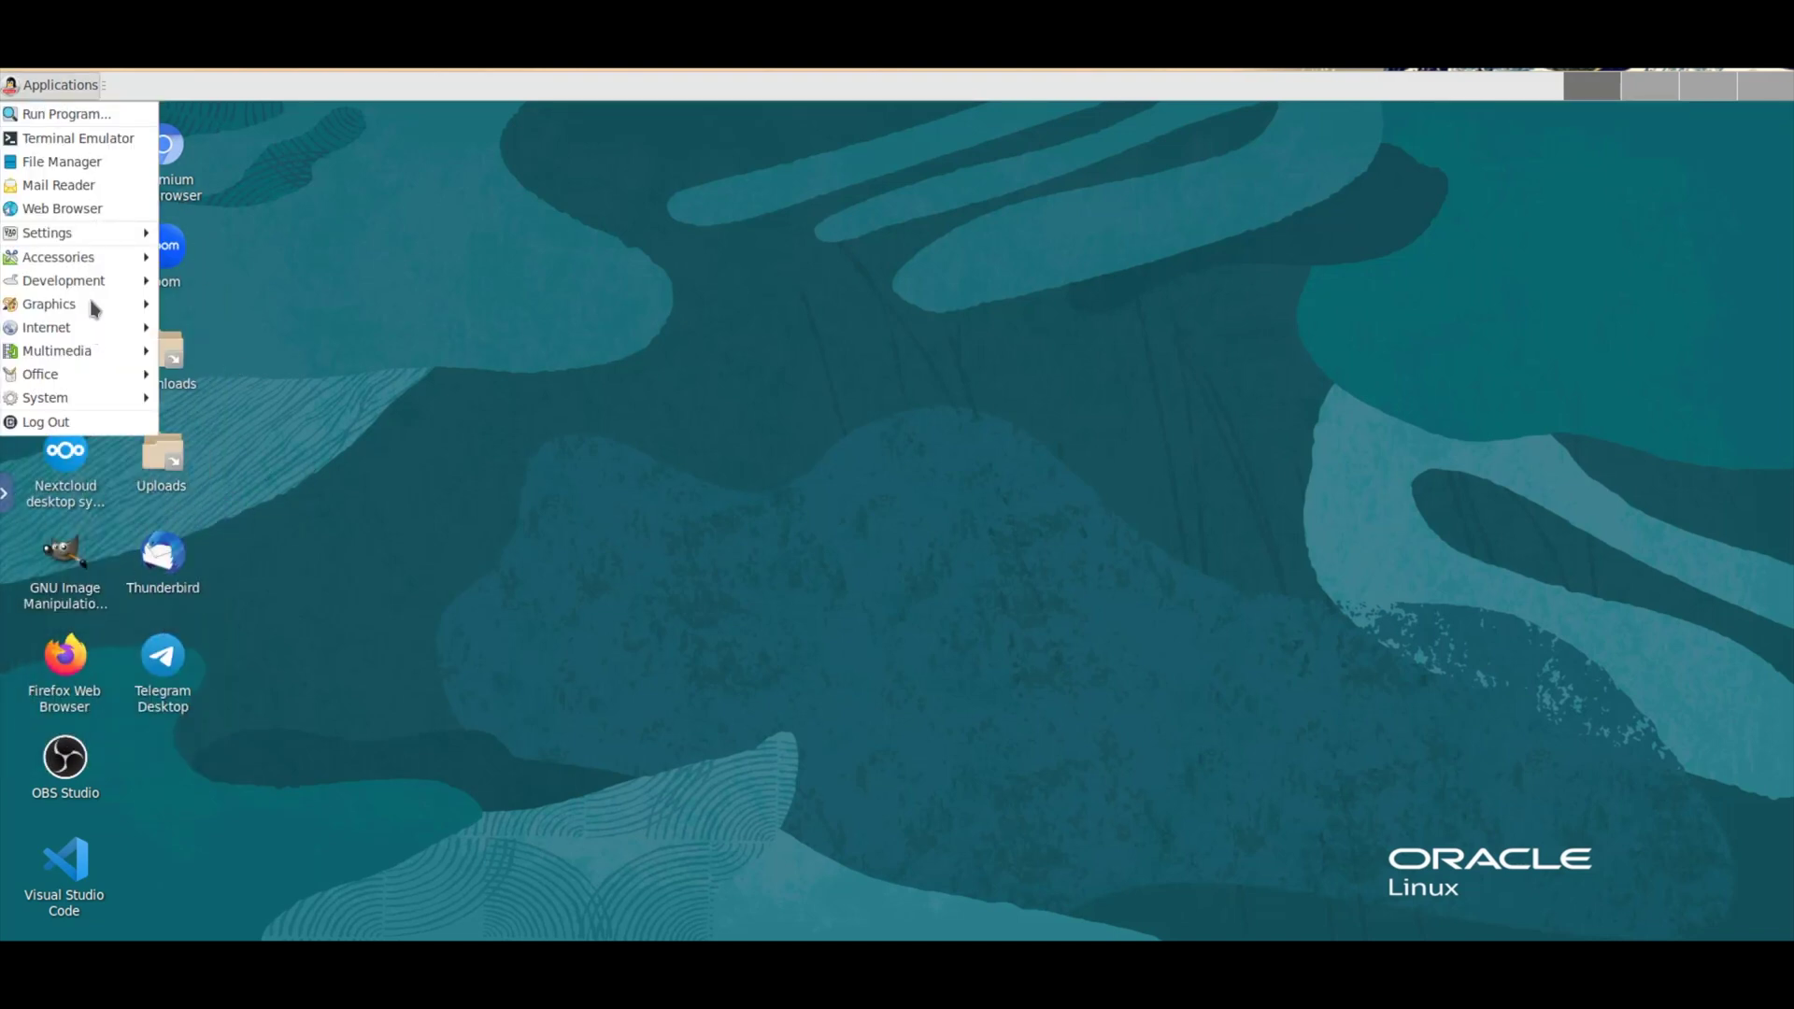
{"action": "mouse_move", "coordinate": [97, 283]}
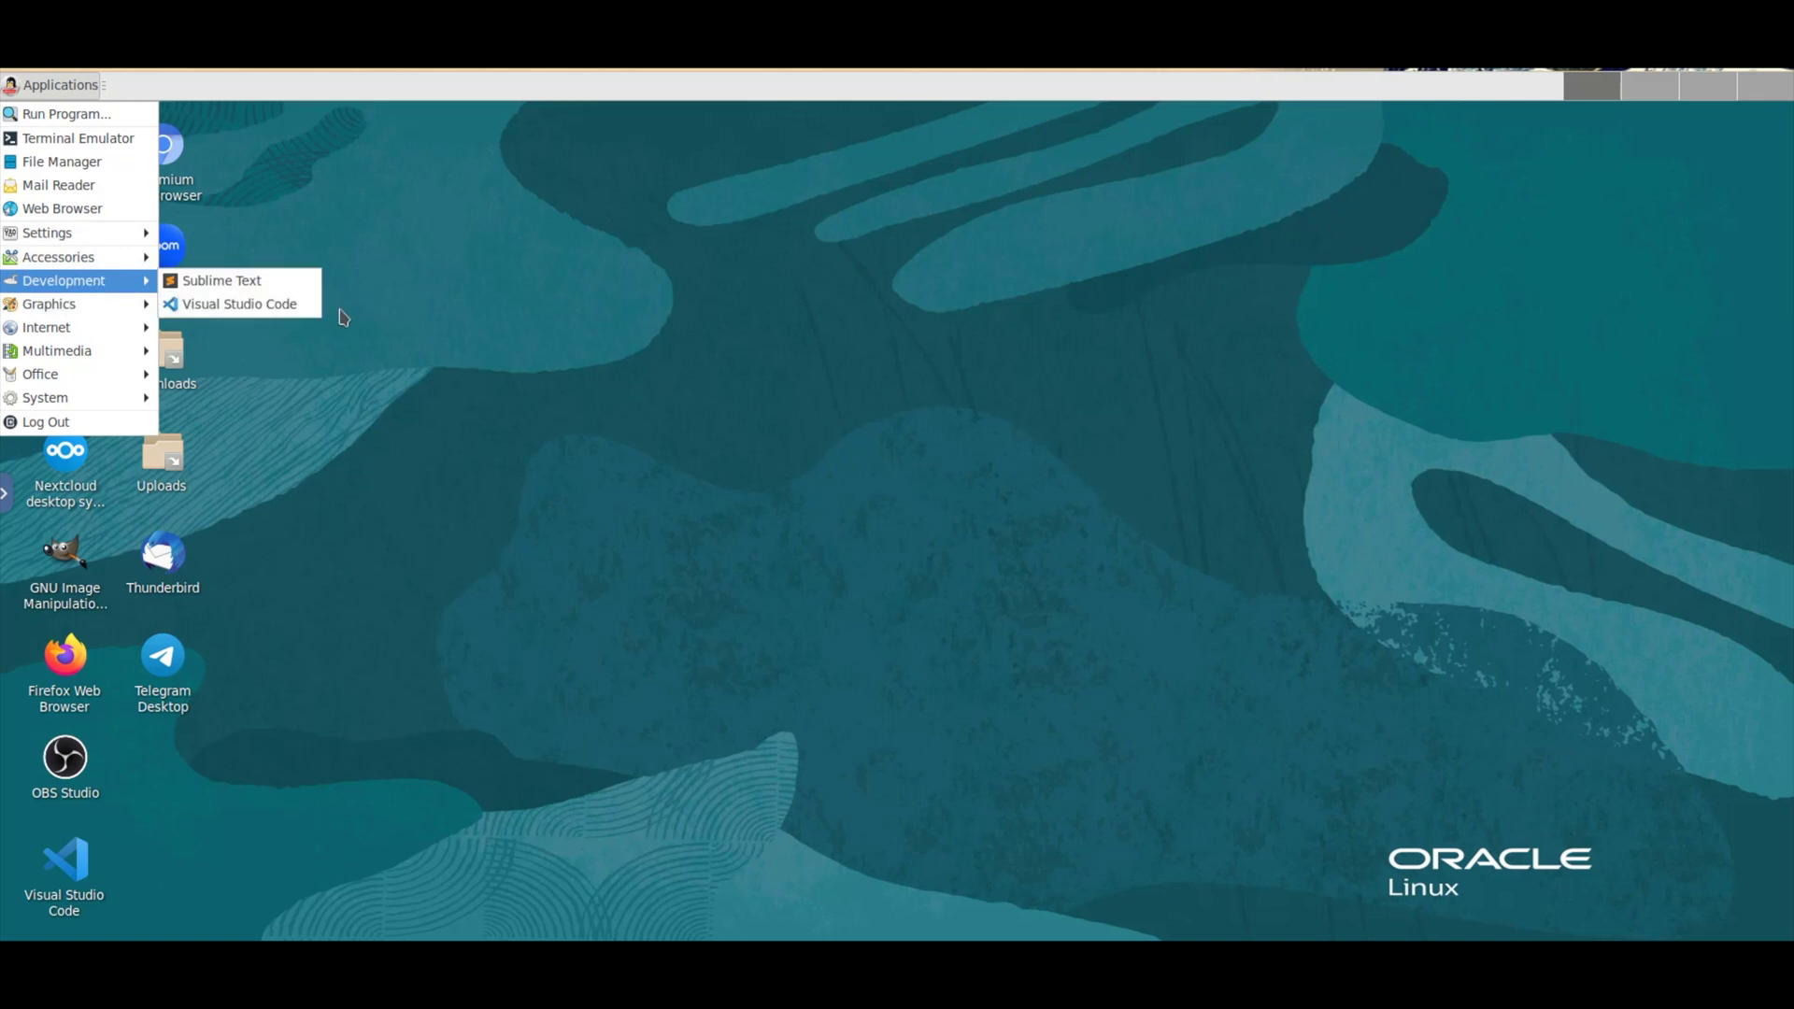
{"action": "left_click", "coordinate": [250, 311]}
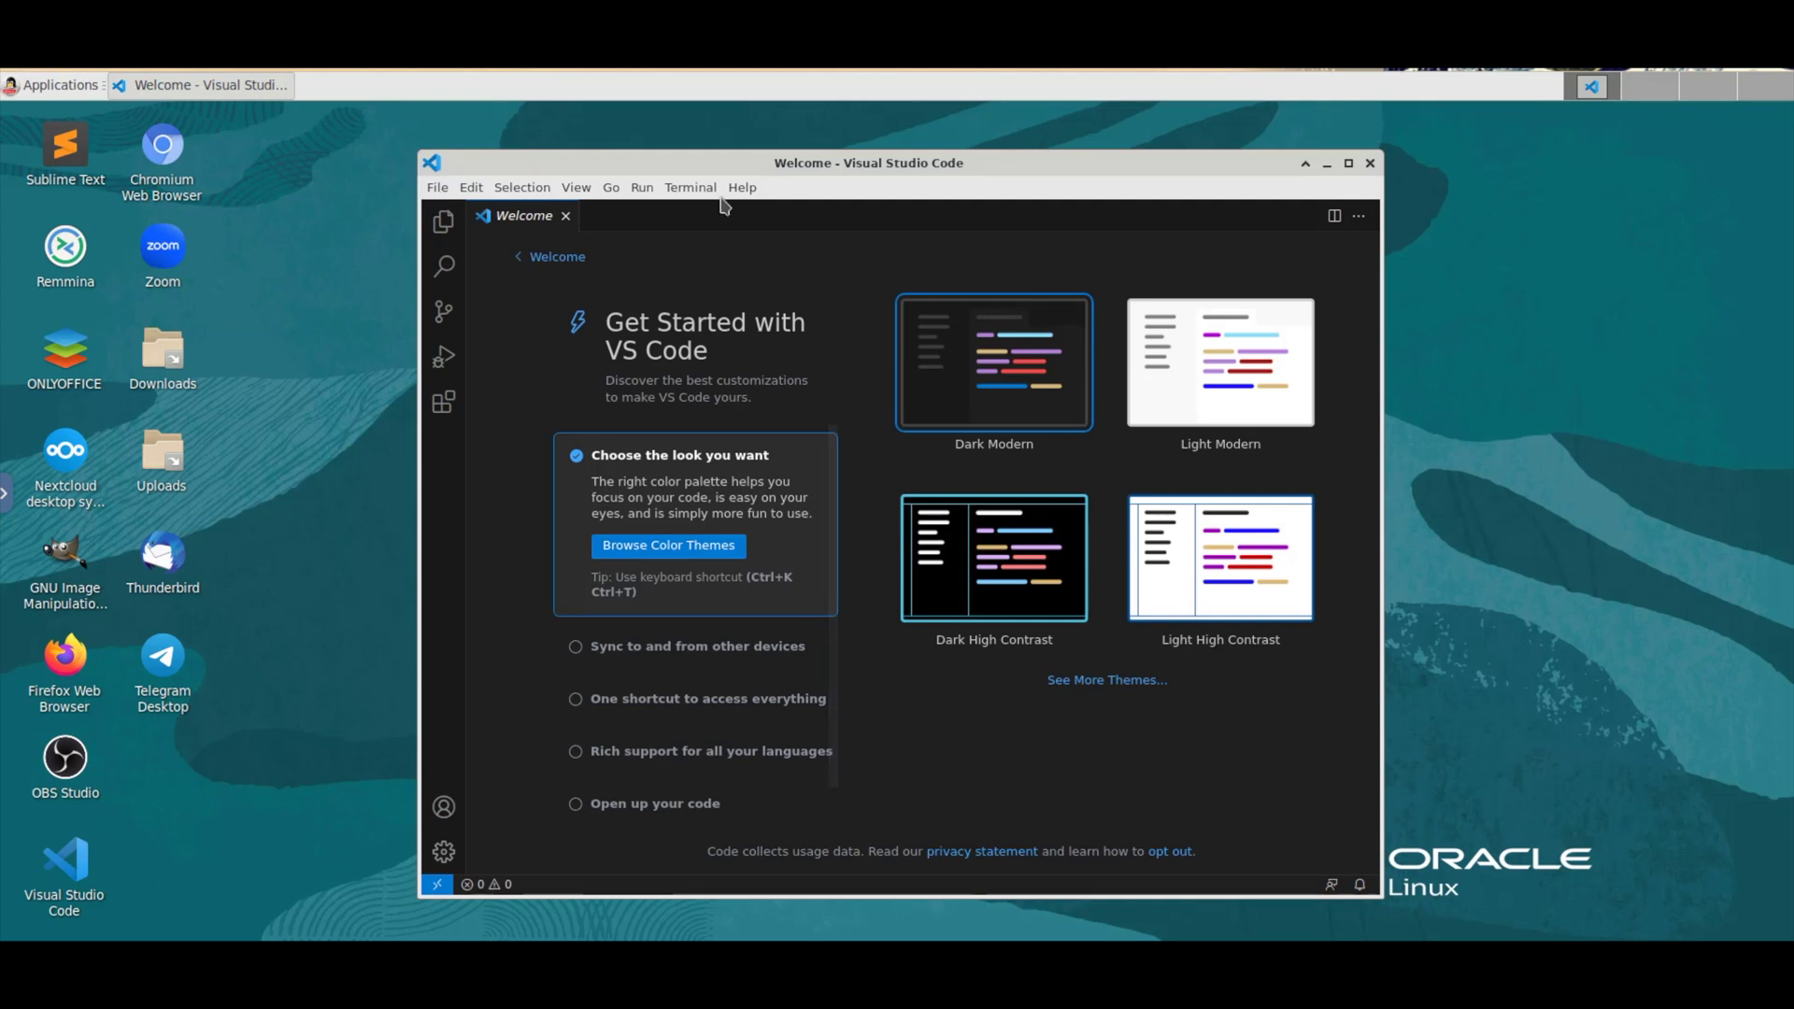
{"action": "left_click", "coordinate": [1371, 165]}
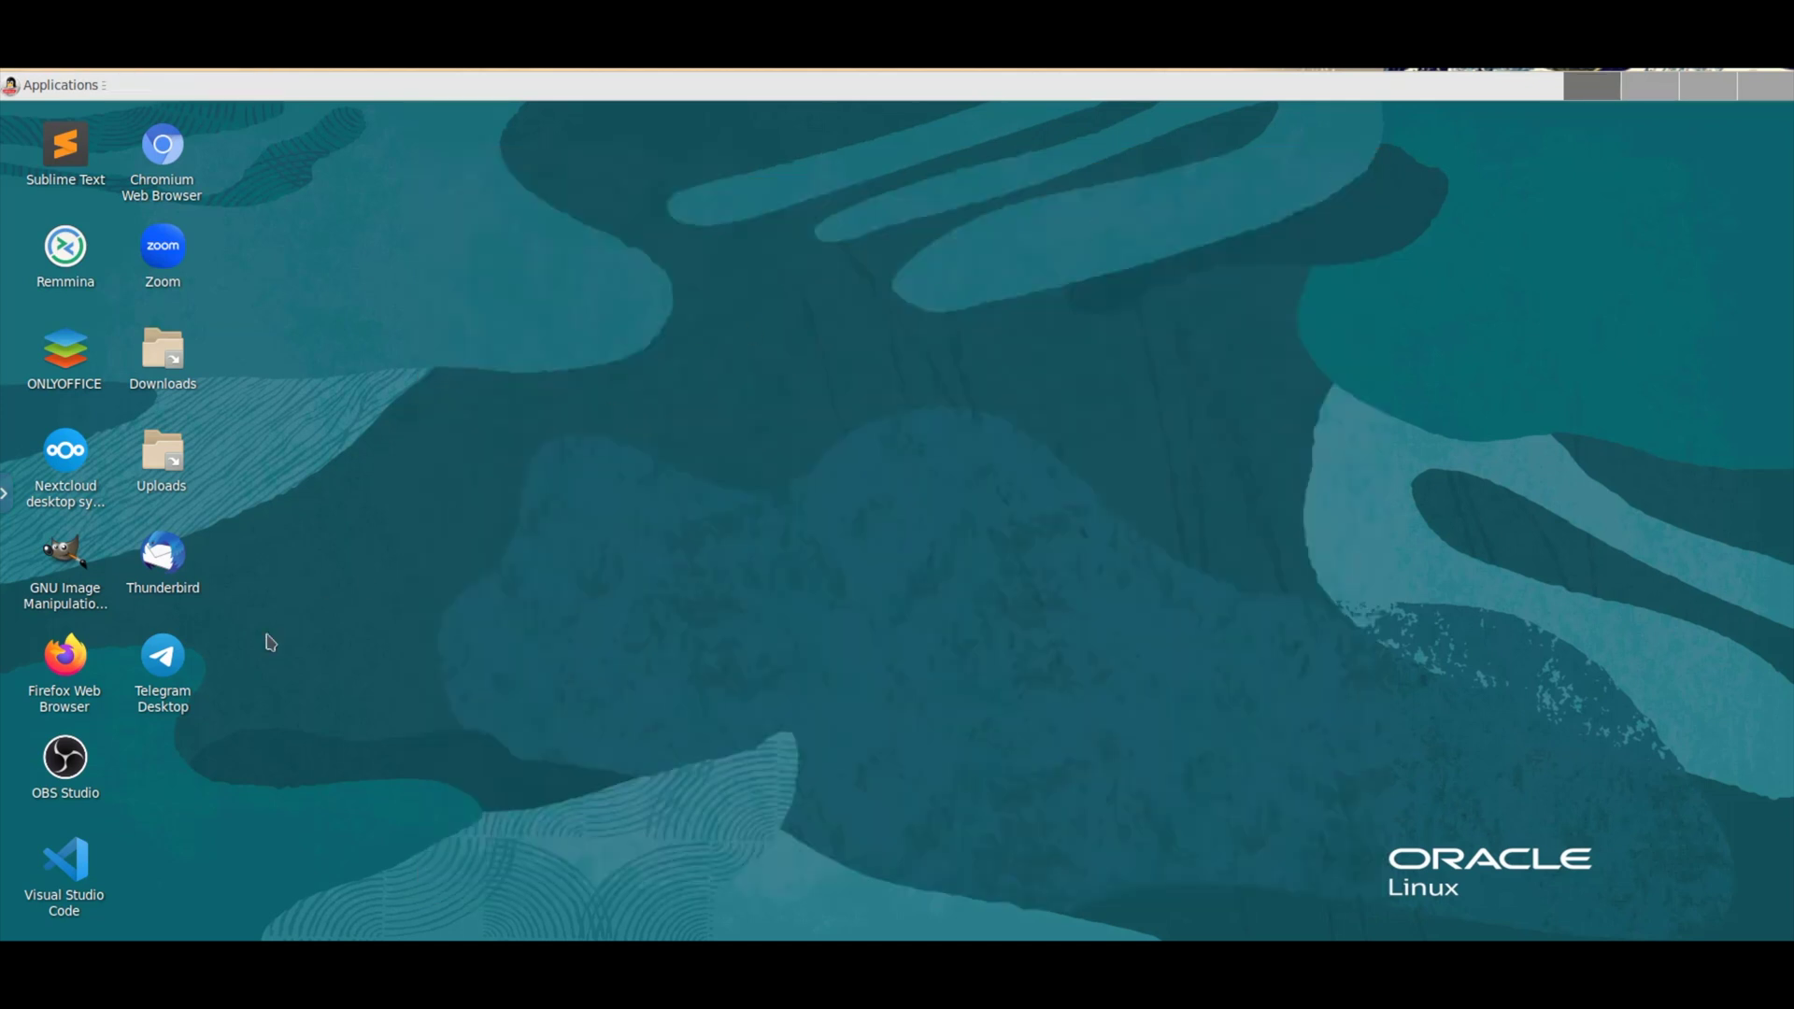
- Delete the Oracle Linux 8 session via the Kasm panel's Delete Session confirmation
{"action": "left_click", "coordinate": [6, 493]}
{"action": "left_click", "coordinate": [72, 749]}
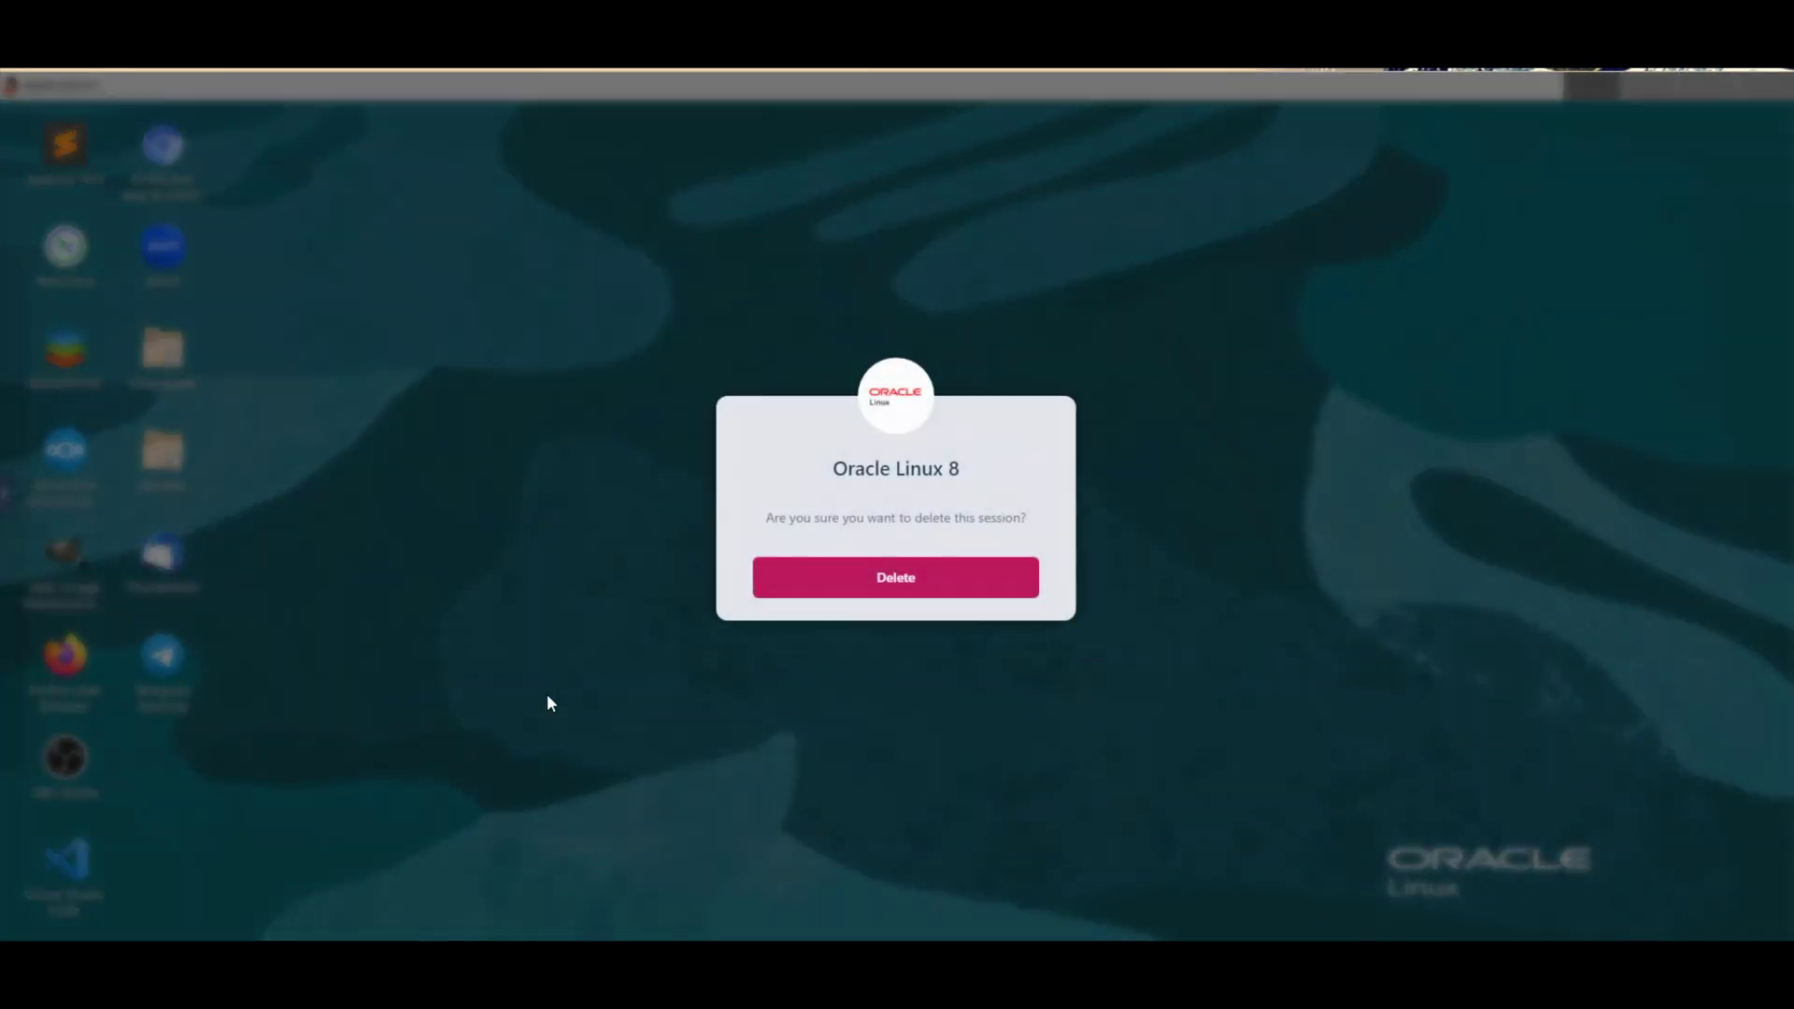
{"action": "left_click", "coordinate": [832, 581]}
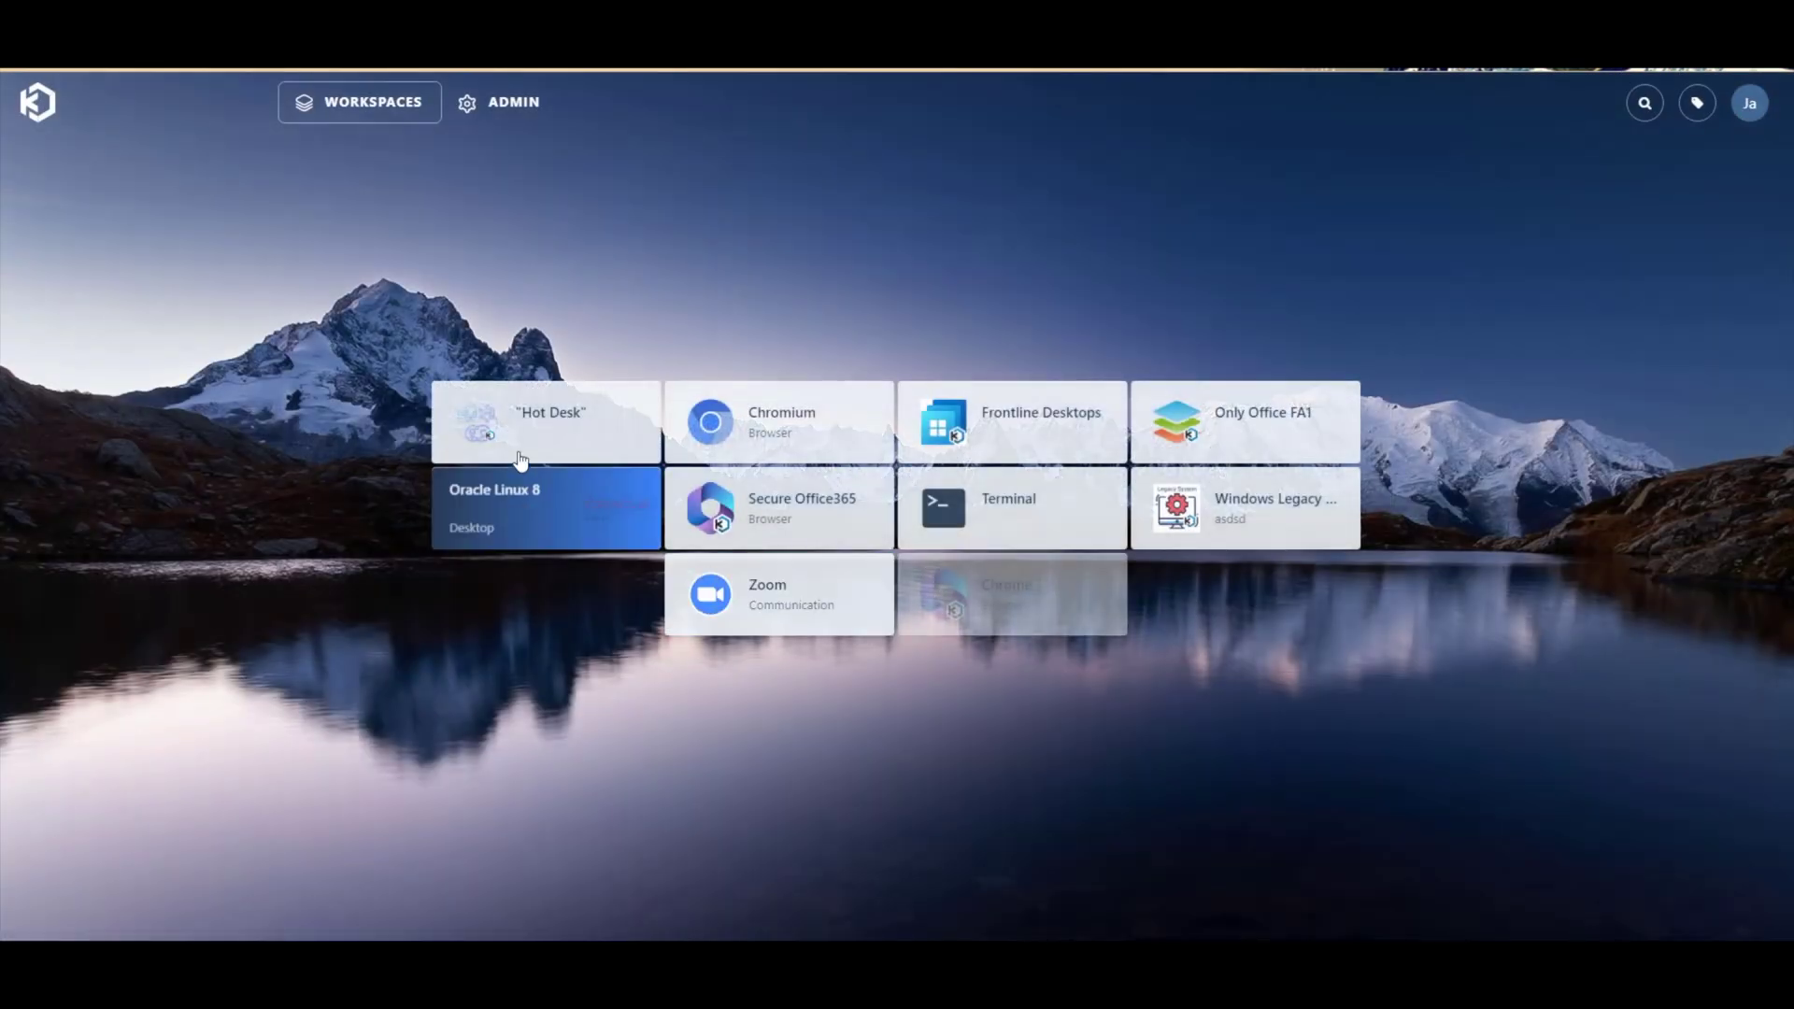